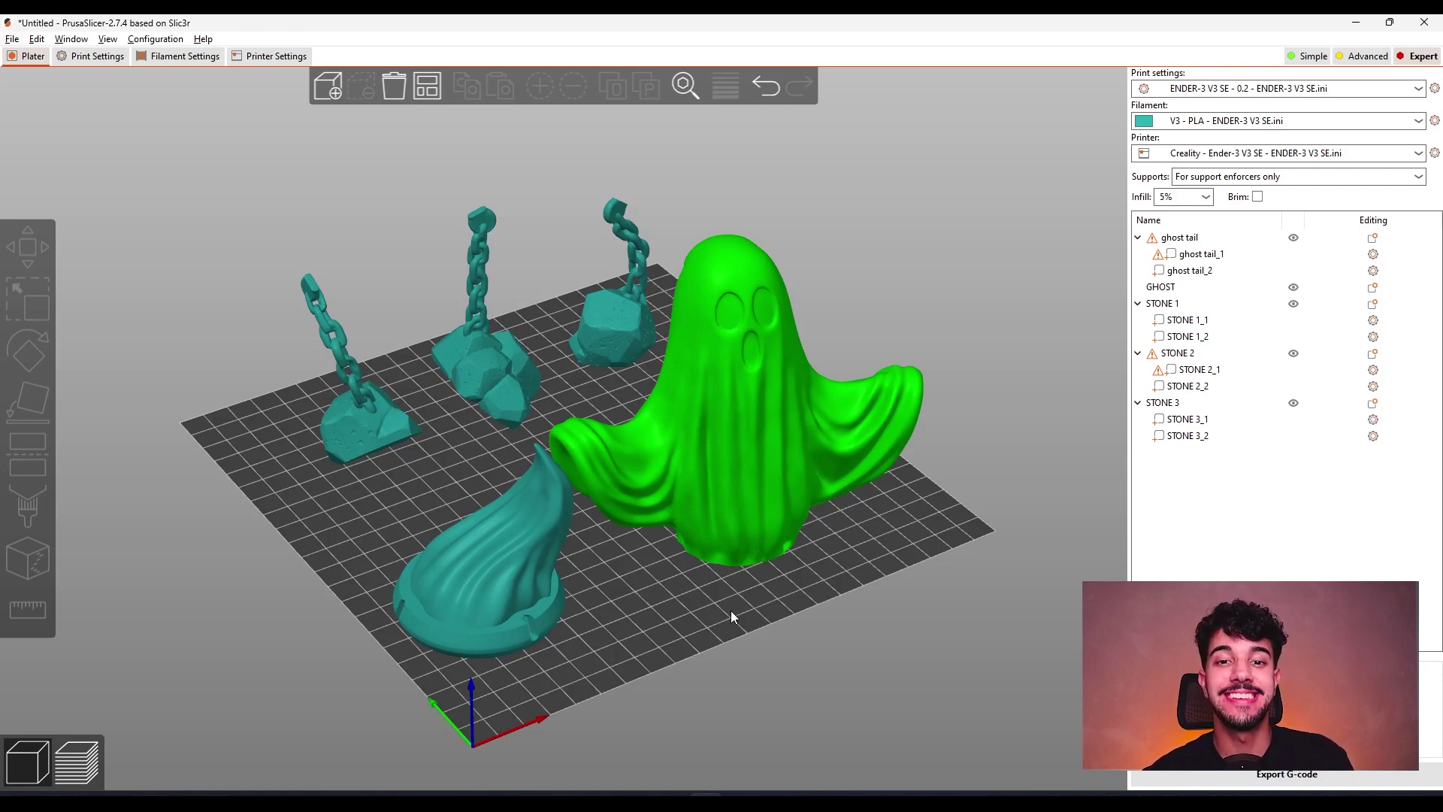
Step: Examine the ghost, tail and chained stone models from above, from the side and from underneath the bed
{"action": "left_click_drag", "start_coordinate": [711, 616], "coordinate": [705, 617]}
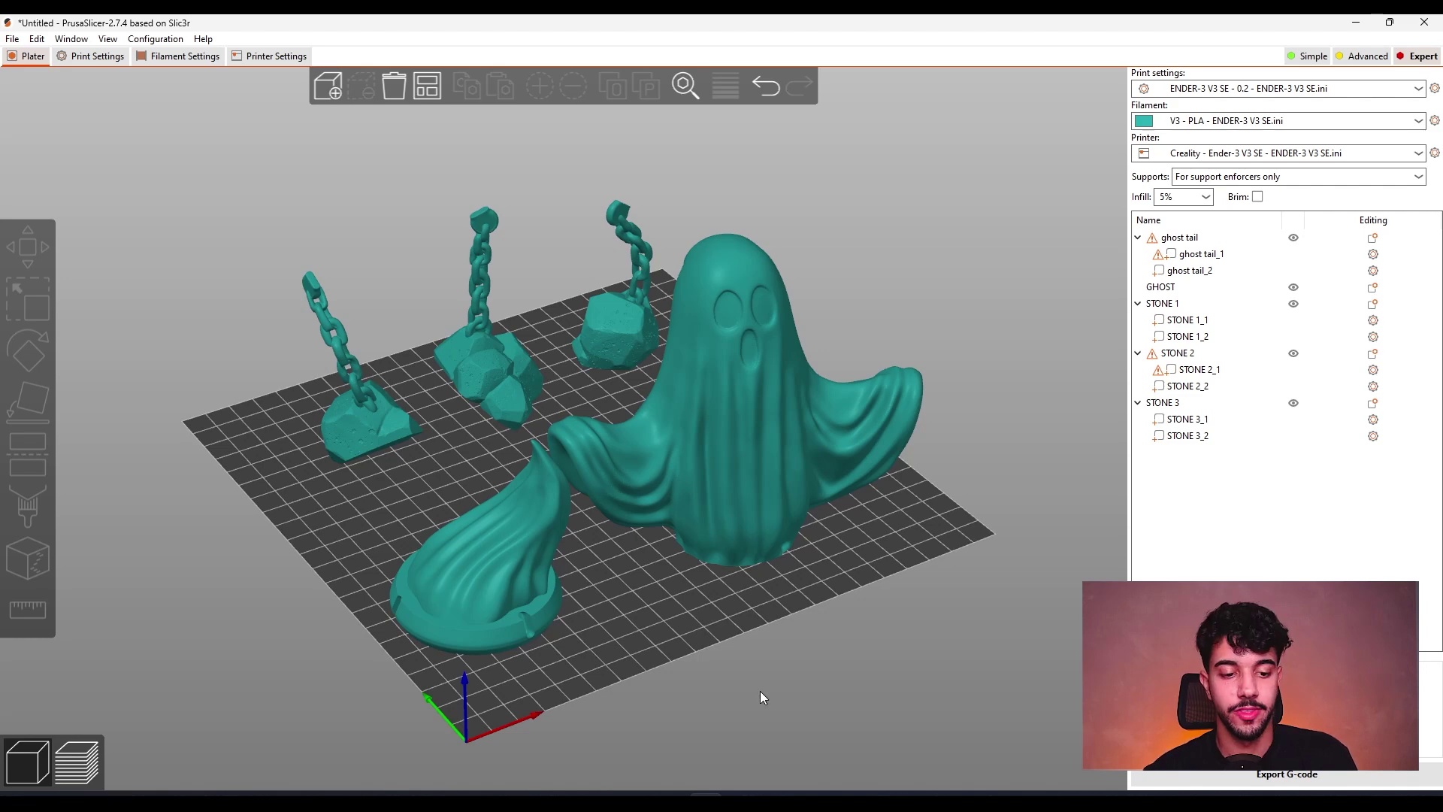
{"action": "left_click_drag", "start_coordinate": [715, 678], "coordinate": [764, 415]}
{"action": "left_click", "coordinate": [781, 366]}
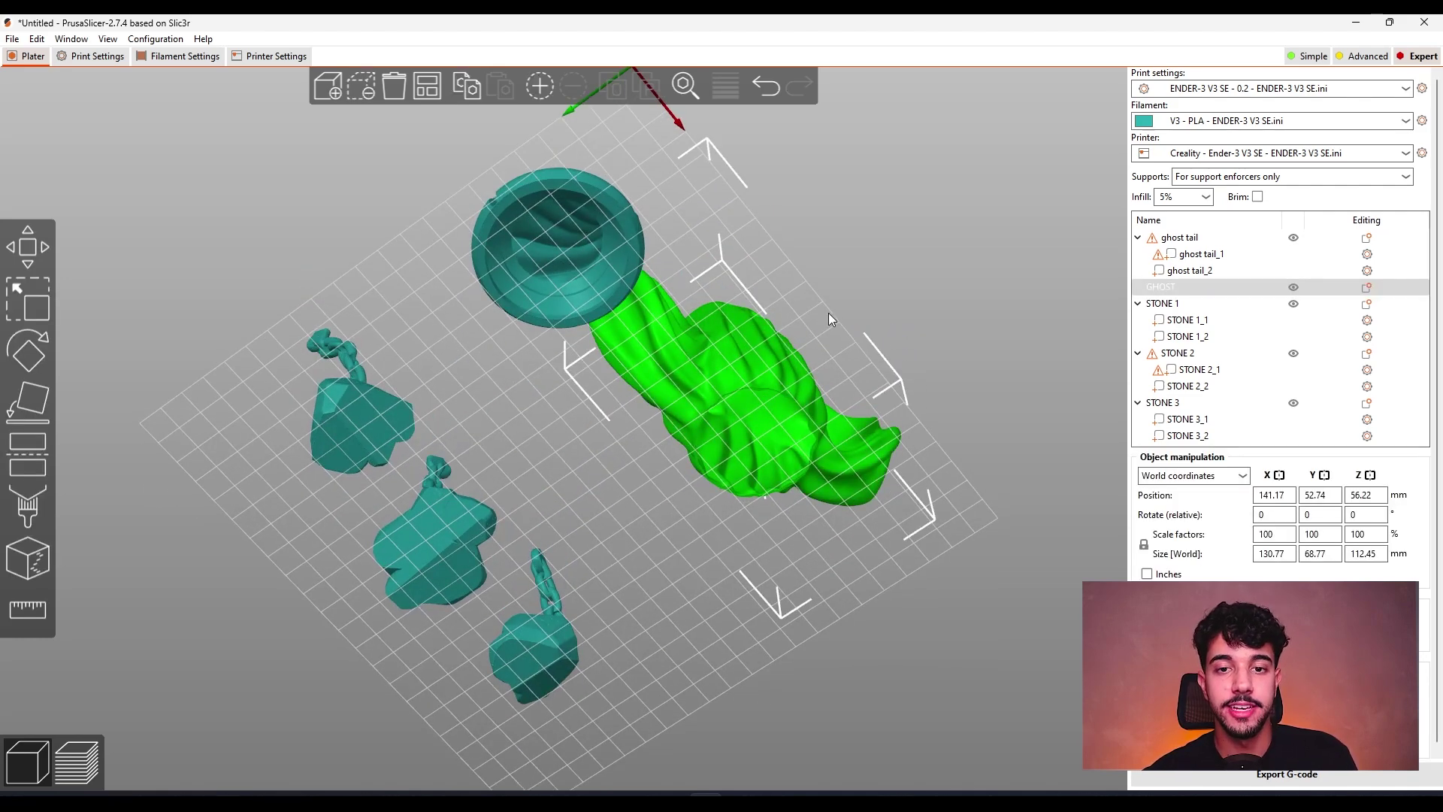
{"action": "left_click", "coordinate": [534, 224]}
{"action": "left_click_drag", "start_coordinate": [881, 554], "coordinate": [645, 517]}
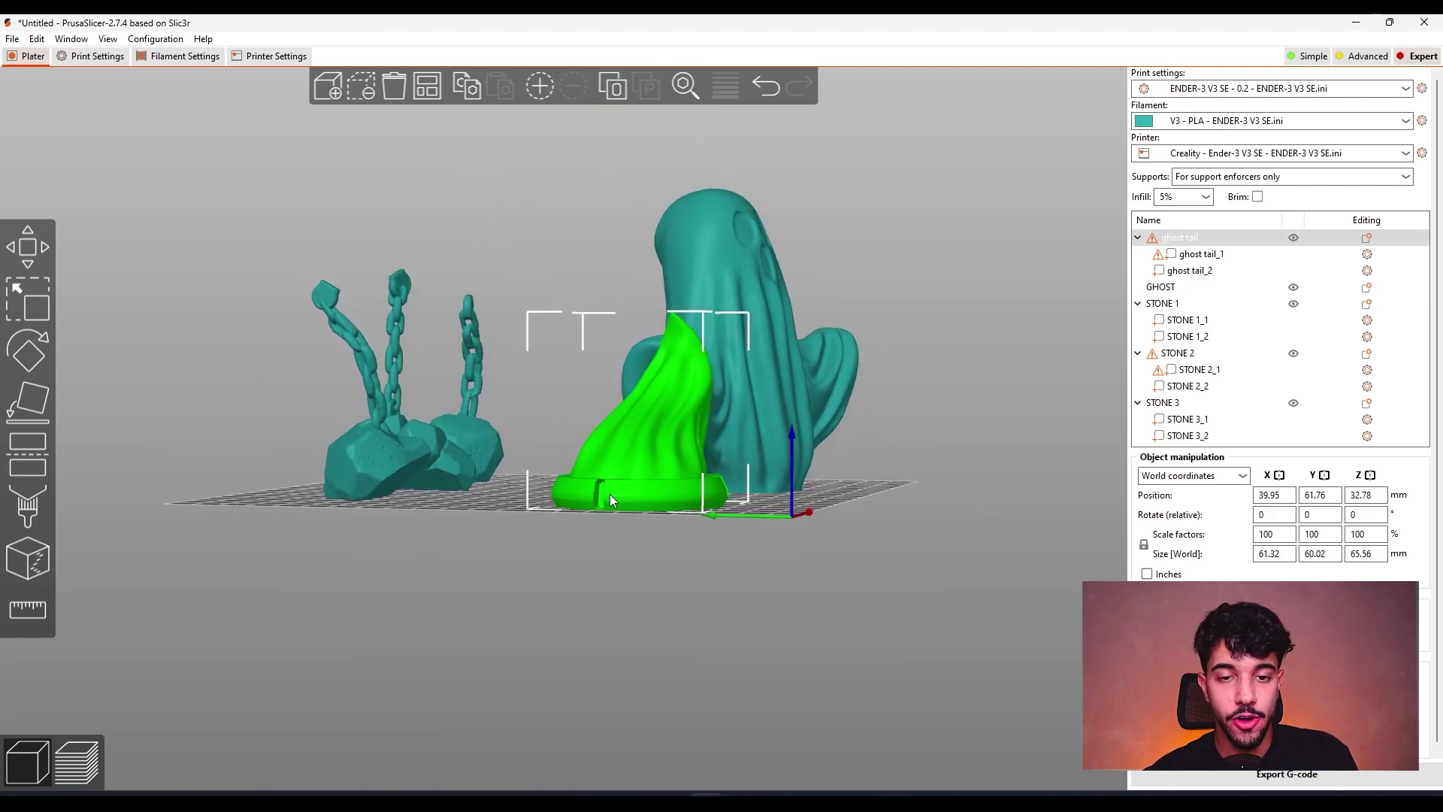
{"action": "left_click", "coordinate": [853, 486]}
{"action": "left_click_drag", "start_coordinate": [852, 484], "coordinate": [511, 386]}
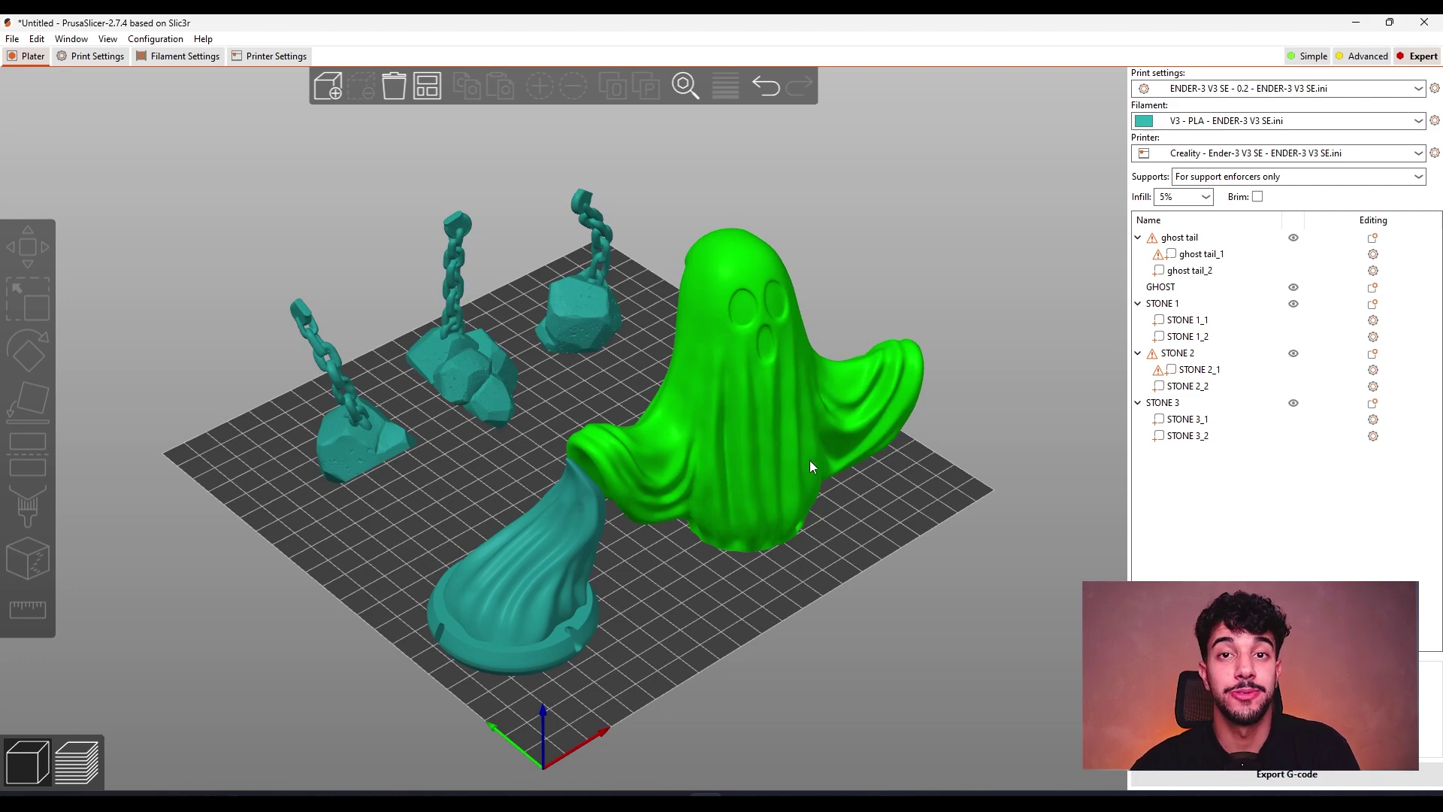
{"action": "left_click_drag", "start_coordinate": [905, 532], "coordinate": [824, 421]}
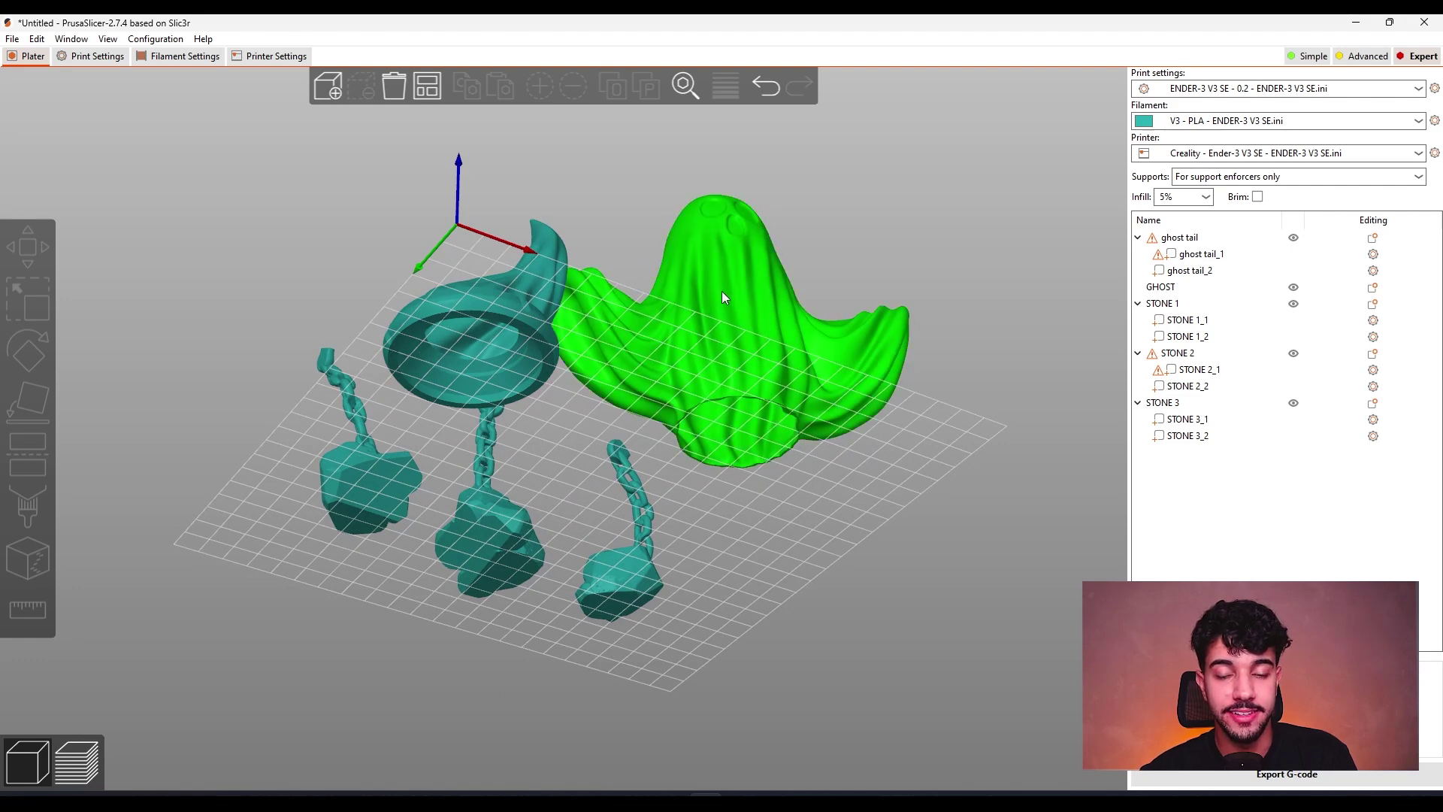
{"action": "scroll", "coordinate": [866, 460], "scroll_direction": "up", "scroll_amount": 2}
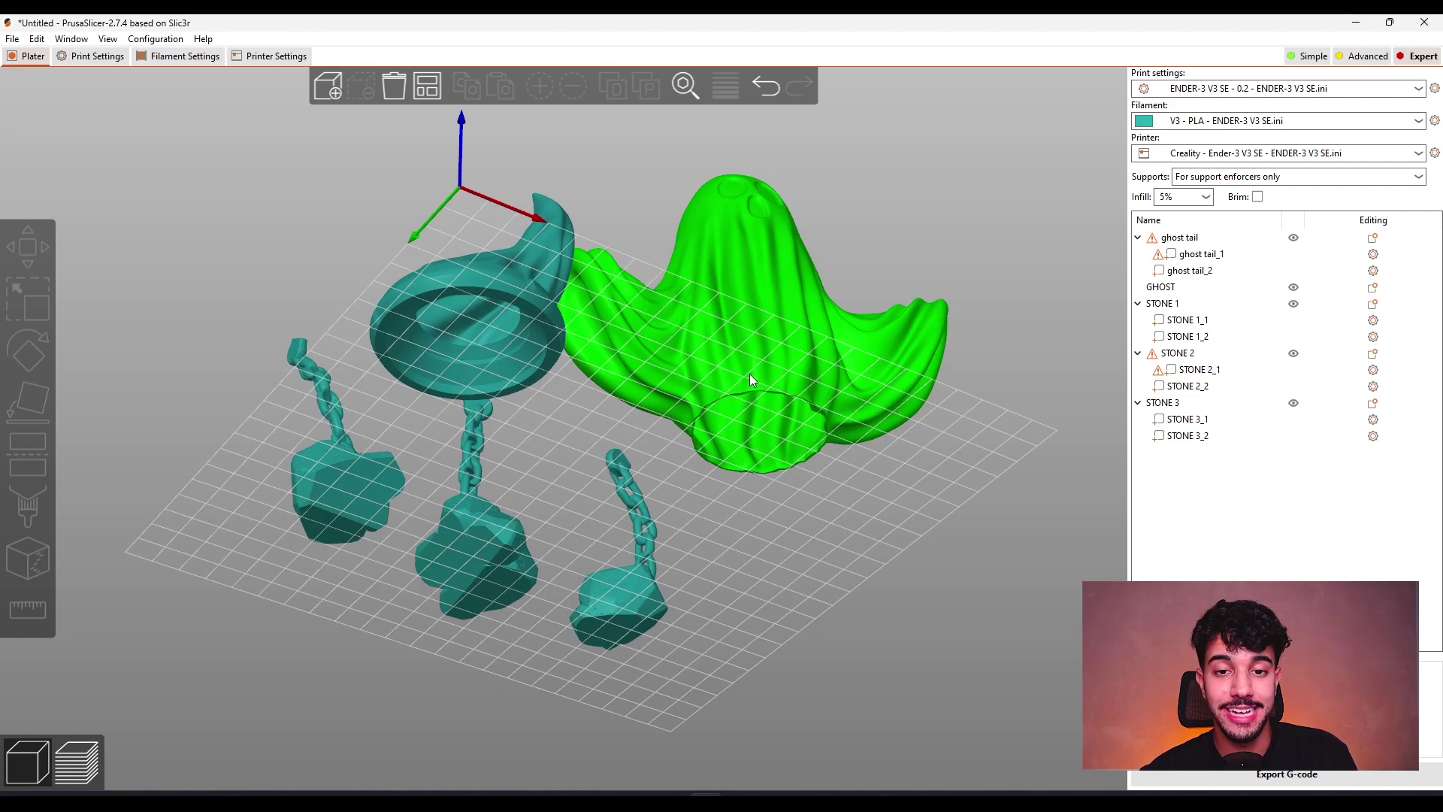
{"action": "left_click_drag", "start_coordinate": [930, 440], "coordinate": [892, 527]}
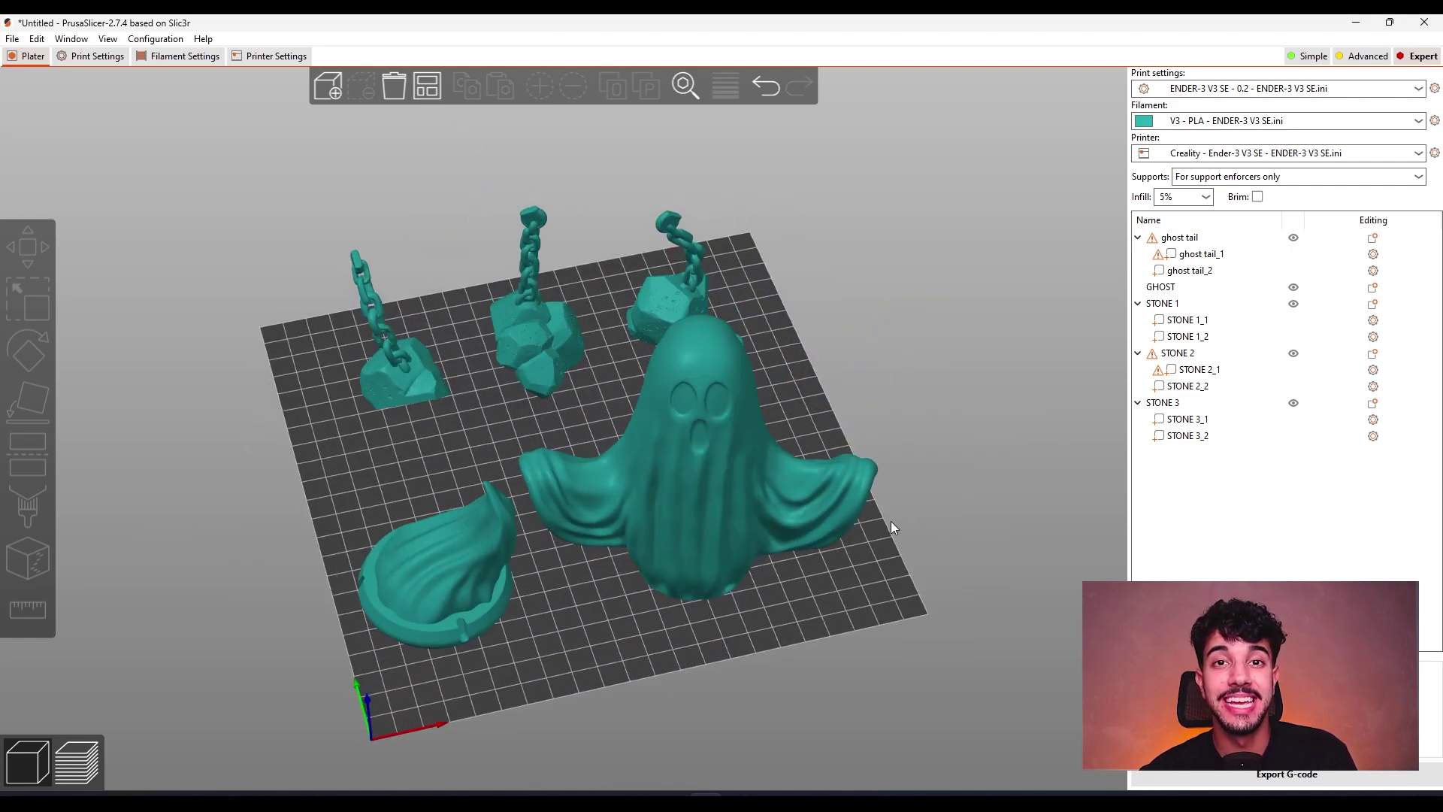
Step: Set the print layer height to 0.16 mm and the infill density to 10%
{"action": "key", "text": "ctrl+2"}
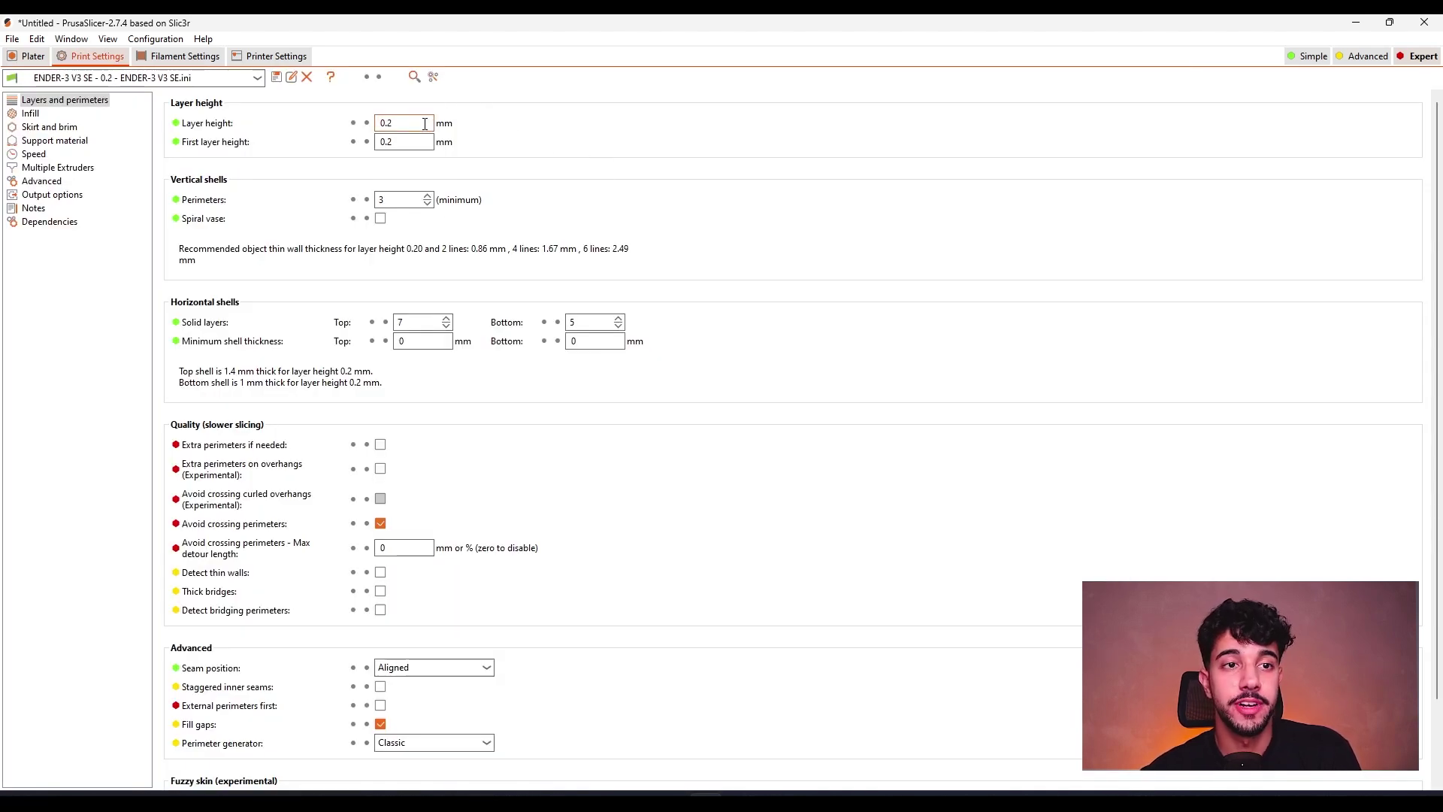
{"action": "mouse_move", "coordinate": [426, 123]}
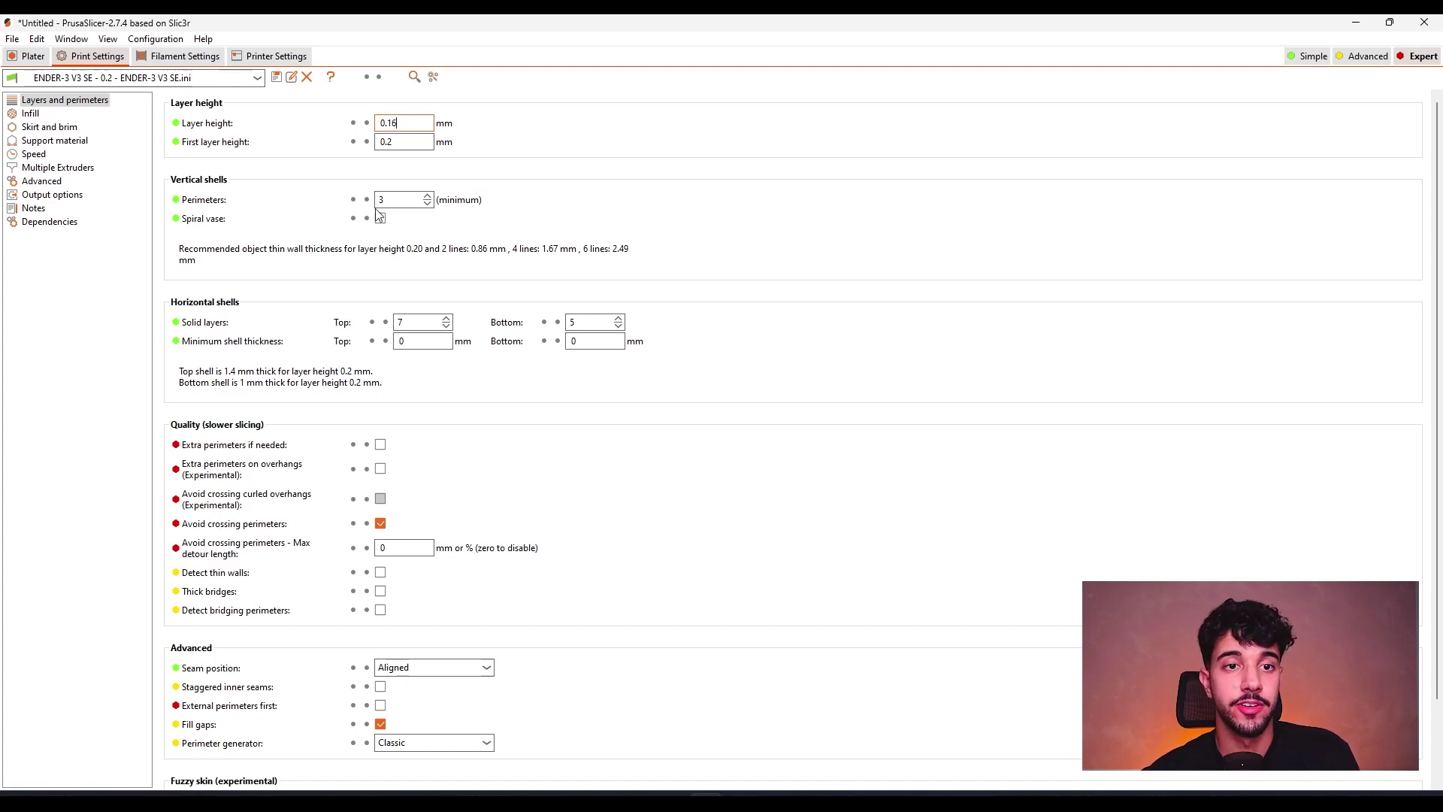
{"action": "mouse_move", "coordinate": [374, 211]}
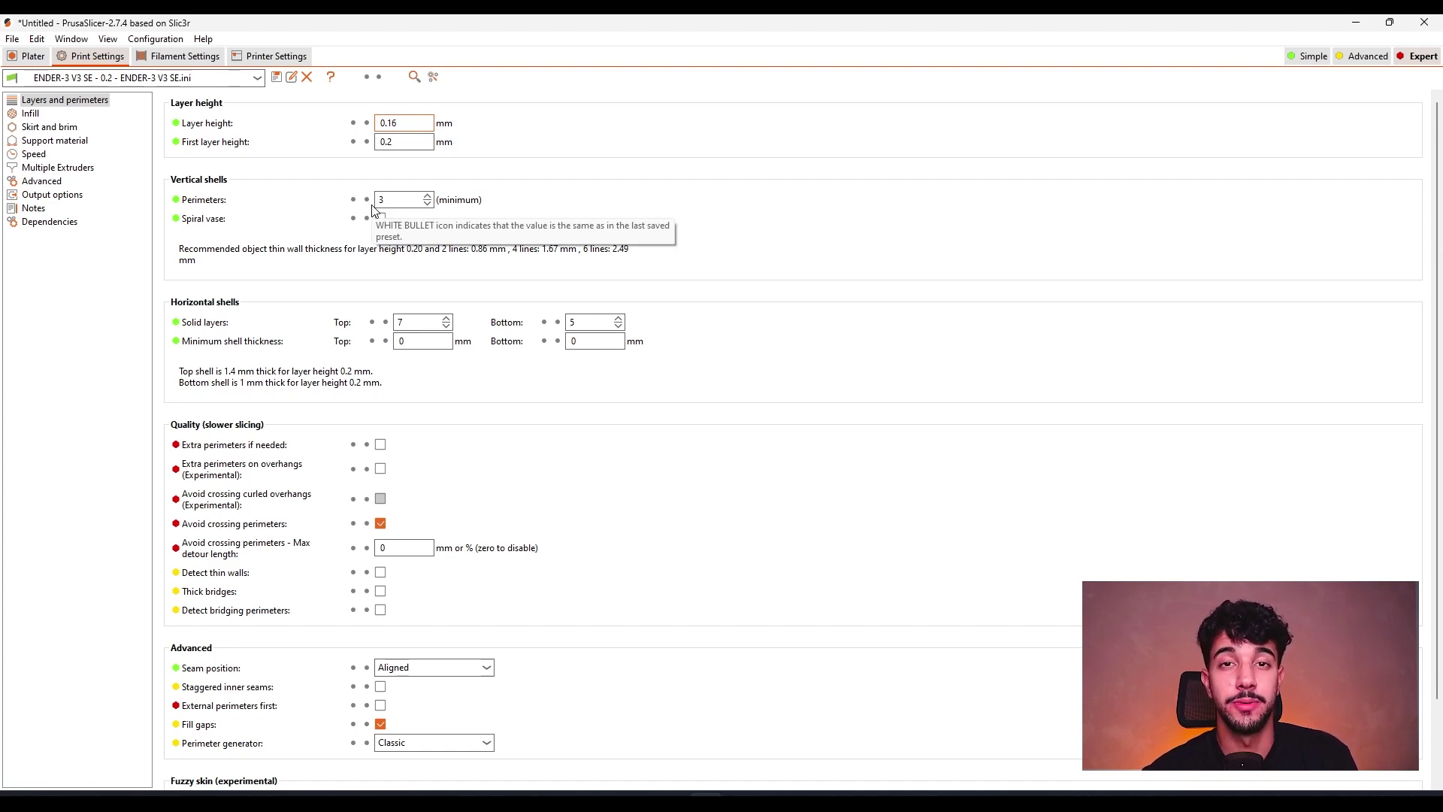
{"action": "left_click", "coordinate": [30, 113]}
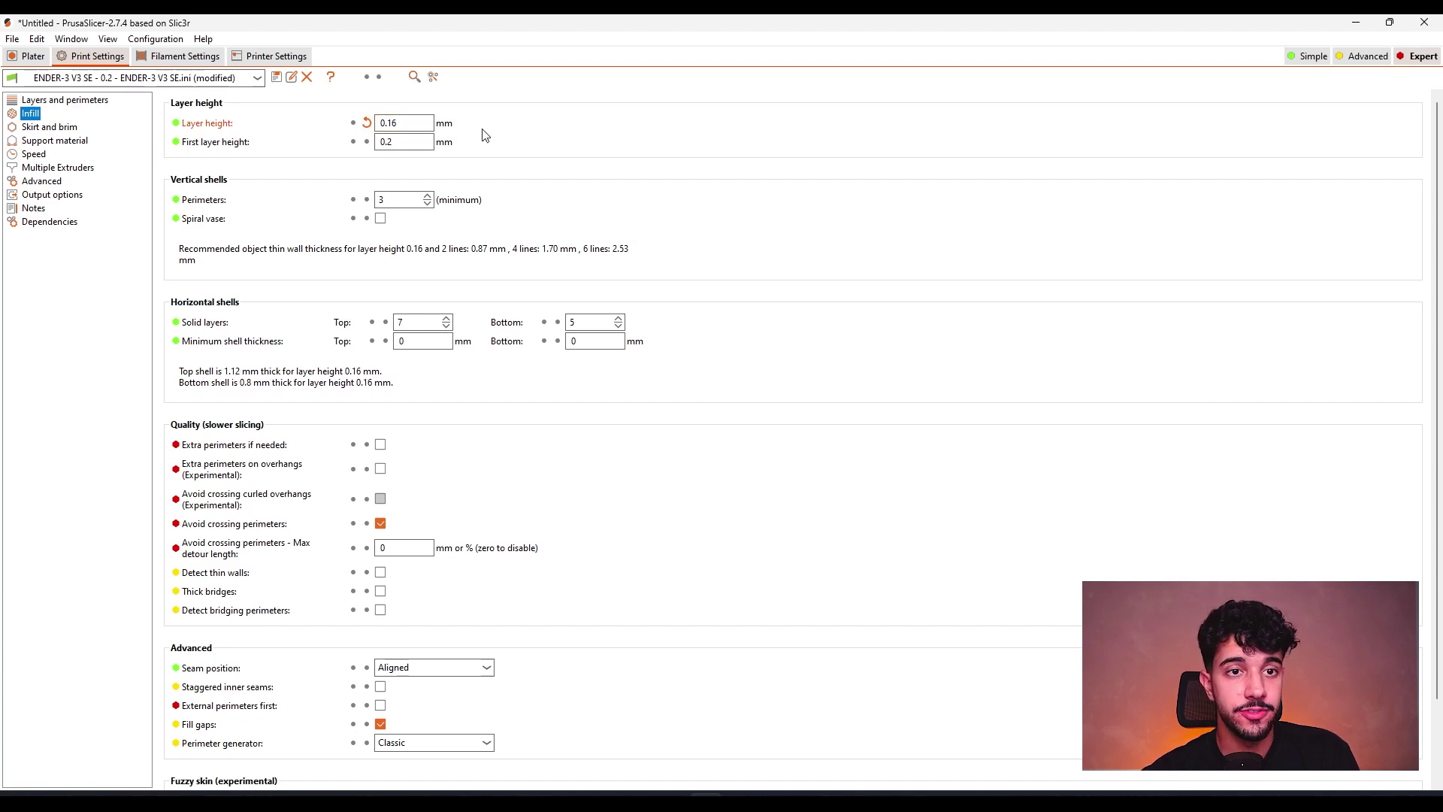
{"action": "left_click", "coordinate": [388, 122]}
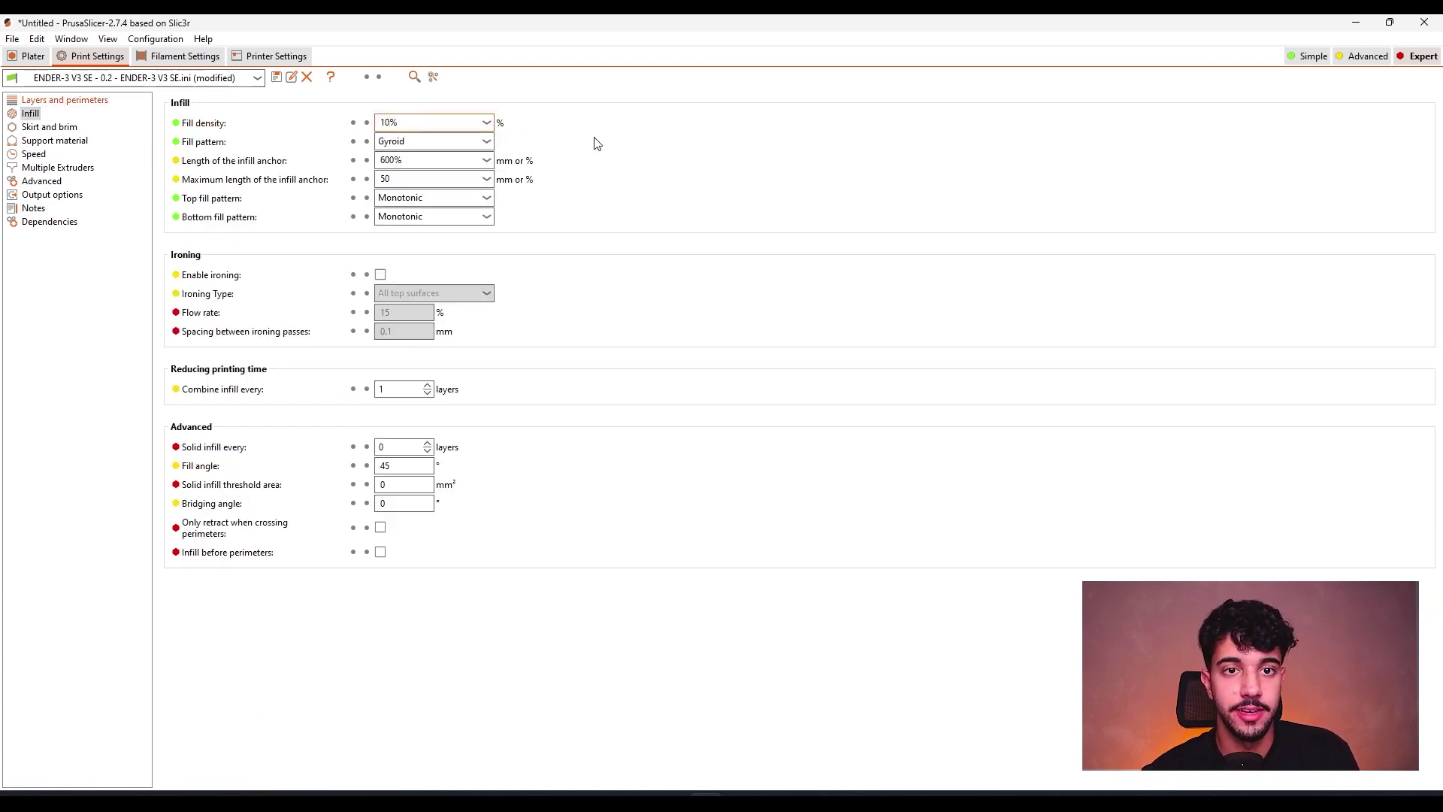
Step: Check the skirt and brim settings, then slice the plate and view the sliced models from underneath
{"action": "left_click", "coordinate": [50, 127]}
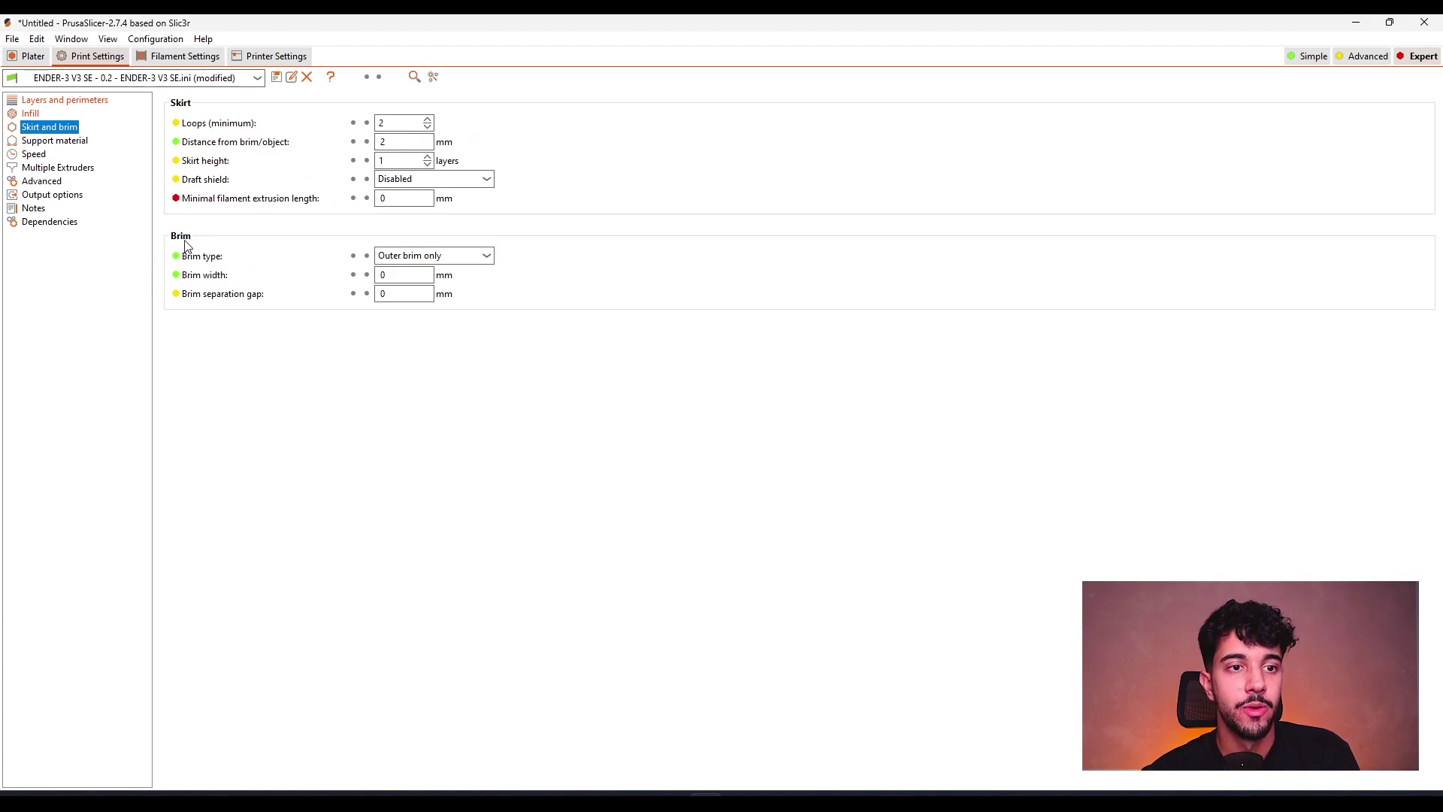
{"action": "left_click", "coordinate": [30, 58]}
{"action": "left_click_drag", "start_coordinate": [609, 560], "coordinate": [602, 431]}
{"action": "key", "text": "1"}
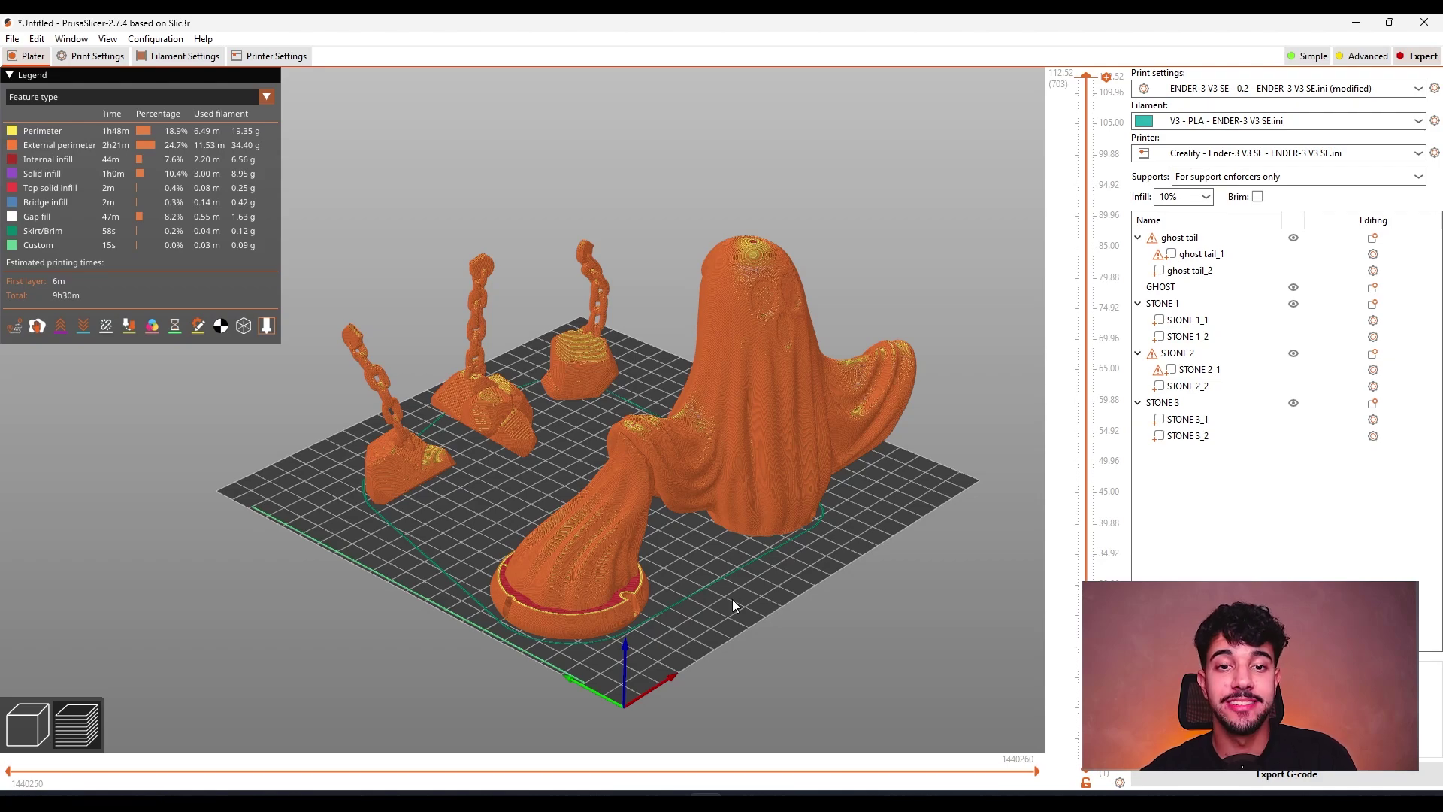
{"action": "left_click_drag", "start_coordinate": [732, 599], "coordinate": [719, 470]}
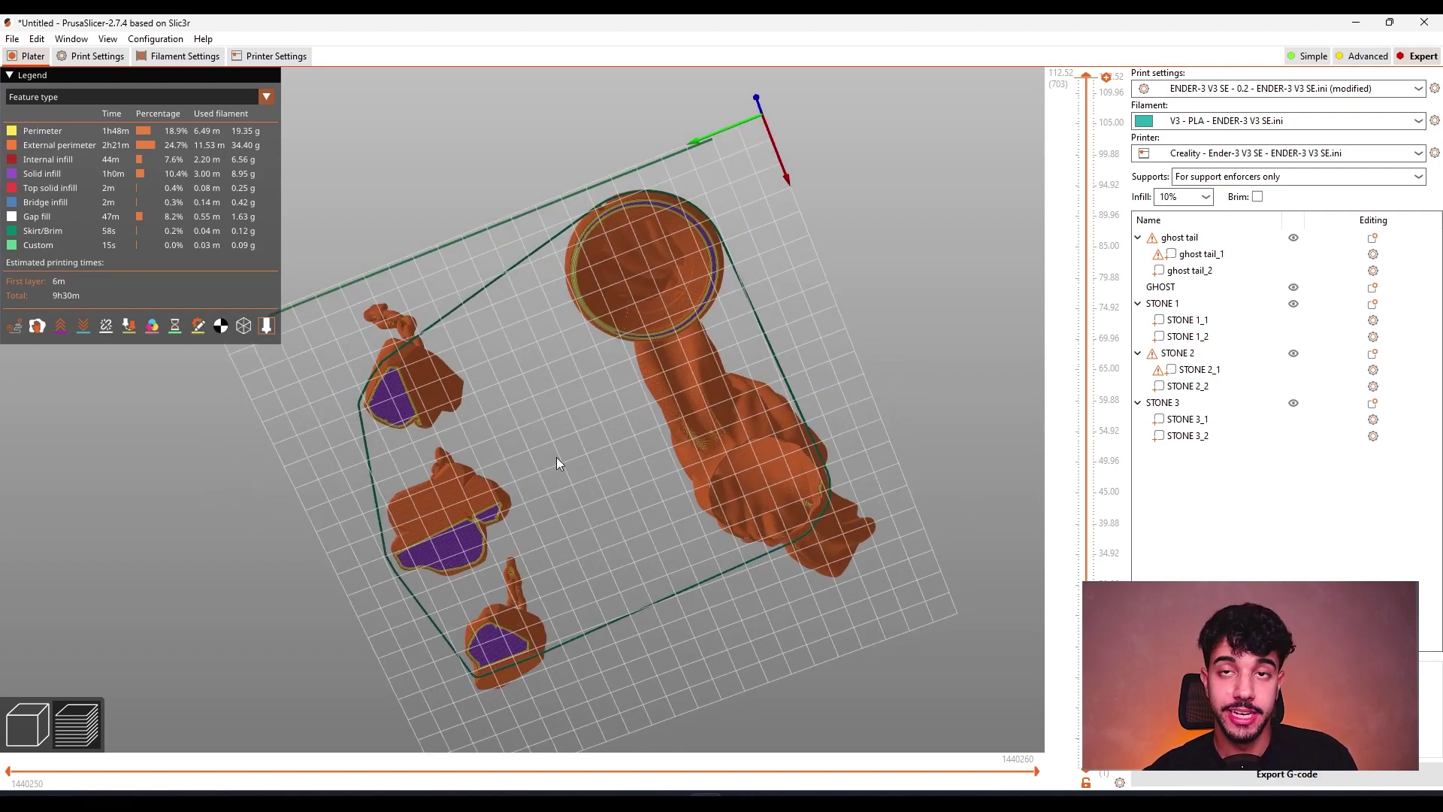
Step: Reduce the sliced preview to the first layer and examine the bed contact area of the ghost, tail and stones
{"action": "left_click_drag", "start_coordinate": [576, 470], "coordinate": [780, 426]}
{"action": "left_click_drag", "start_coordinate": [1086, 76], "coordinate": [1087, 424]}
{"action": "left_click_drag", "start_coordinate": [1089, 473], "coordinate": [1067, 785]}
{"action": "scroll", "coordinate": [679, 568], "scroll_direction": "up", "scroll_amount": 5}
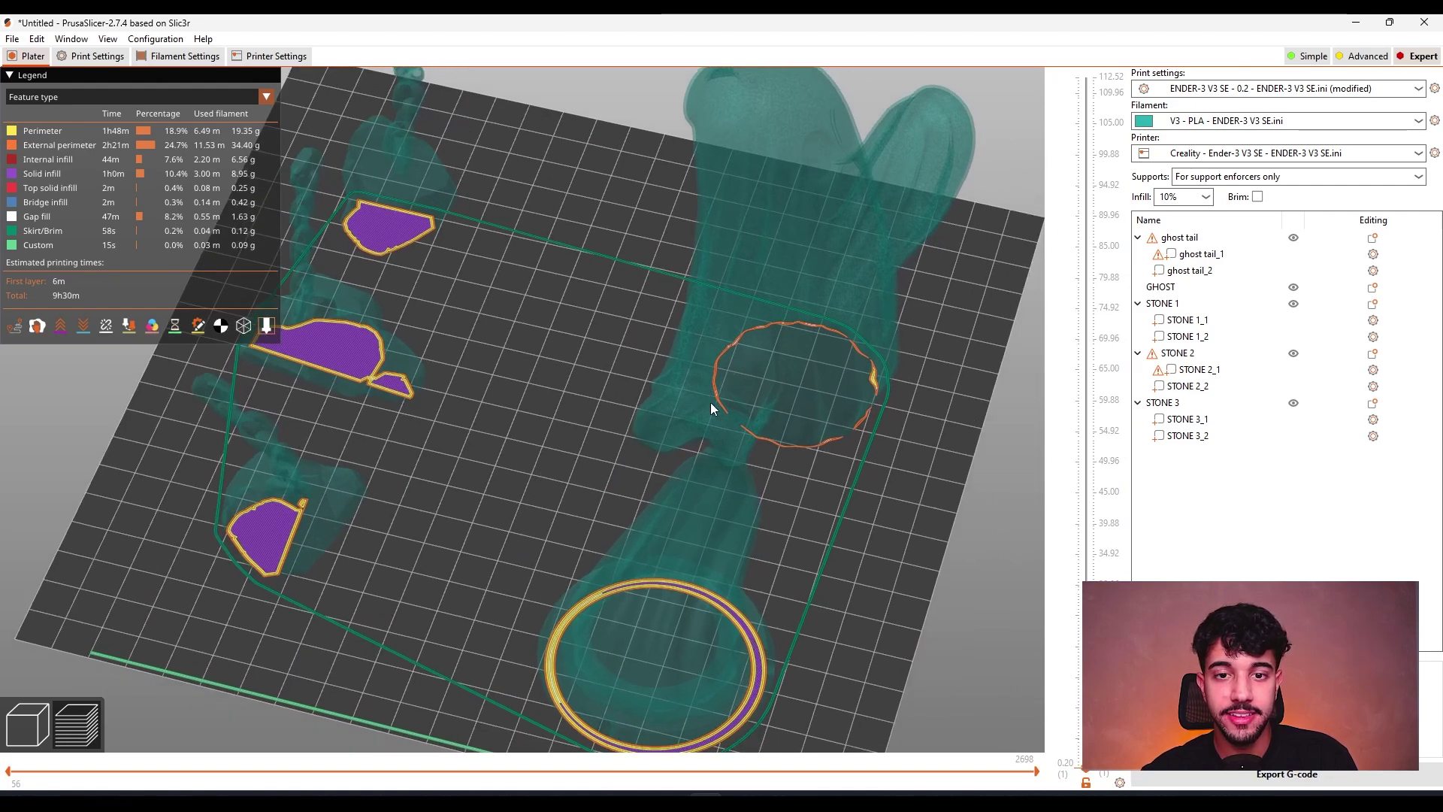
{"action": "scroll", "coordinate": [738, 408], "scroll_direction": "up", "scroll_amount": 4}
{"action": "left_click_drag", "start_coordinate": [596, 433], "coordinate": [760, 391]}
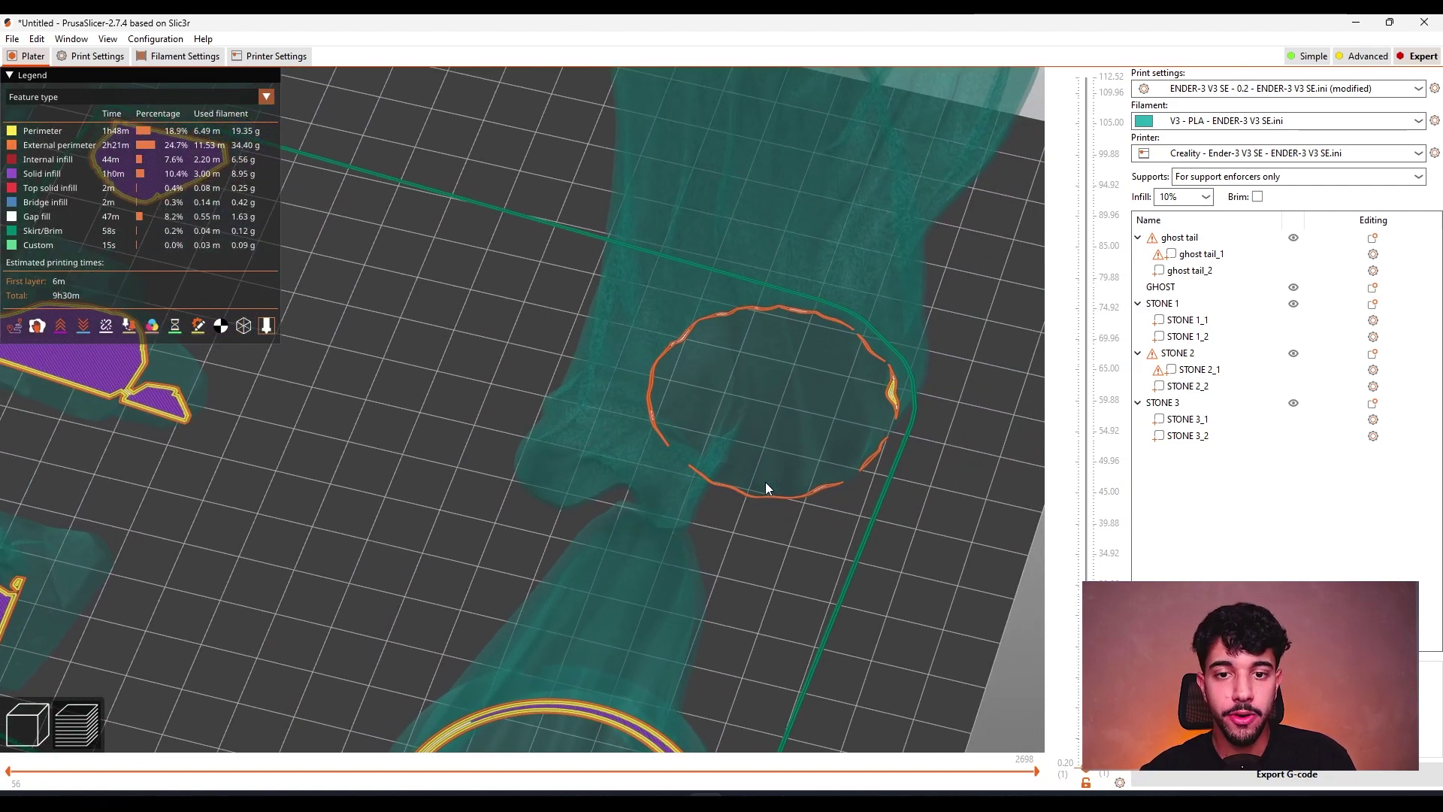
{"action": "scroll", "coordinate": [820, 335], "scroll_direction": "down", "scroll_amount": 6}
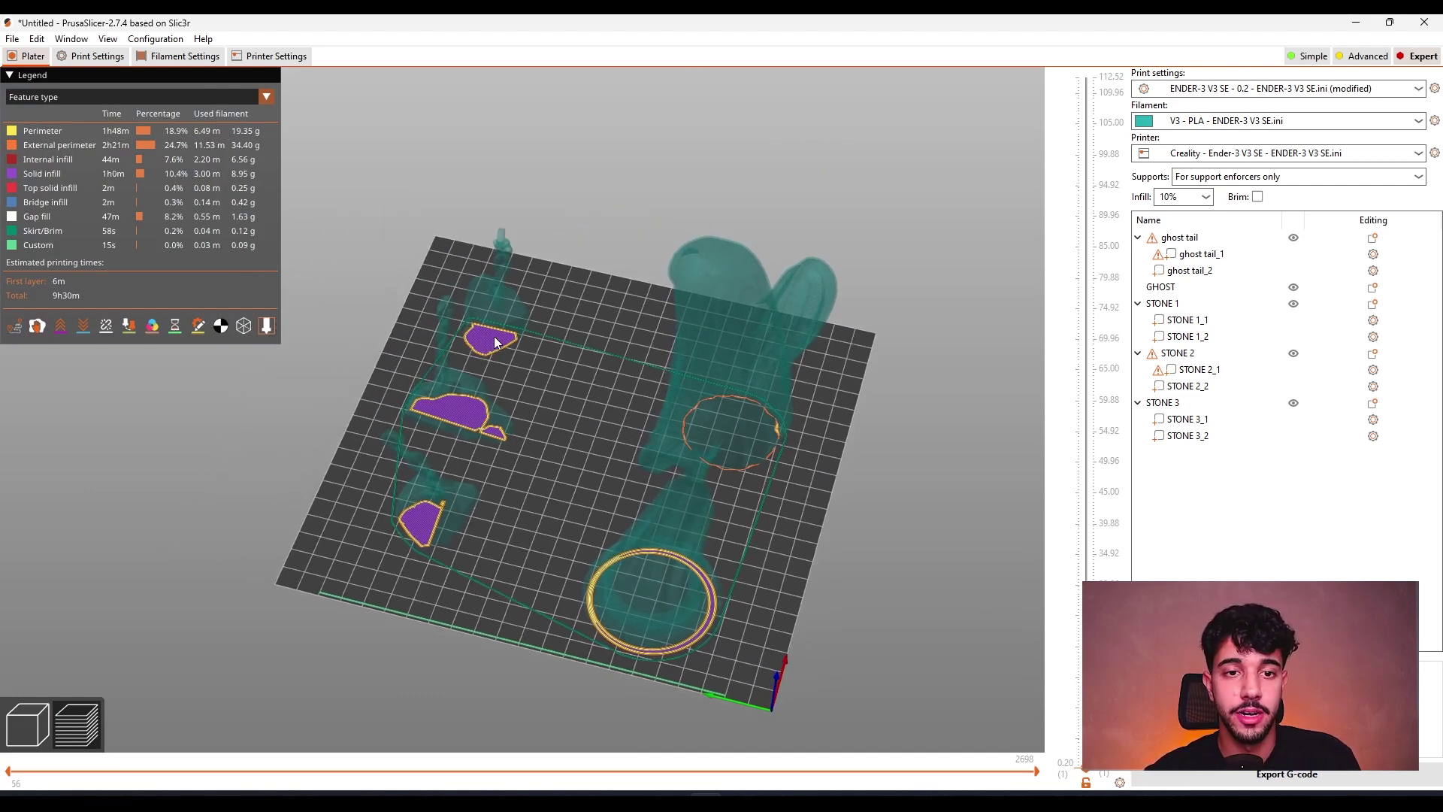
{"action": "scroll", "coordinate": [648, 592], "scroll_direction": "up", "scroll_amount": 5}
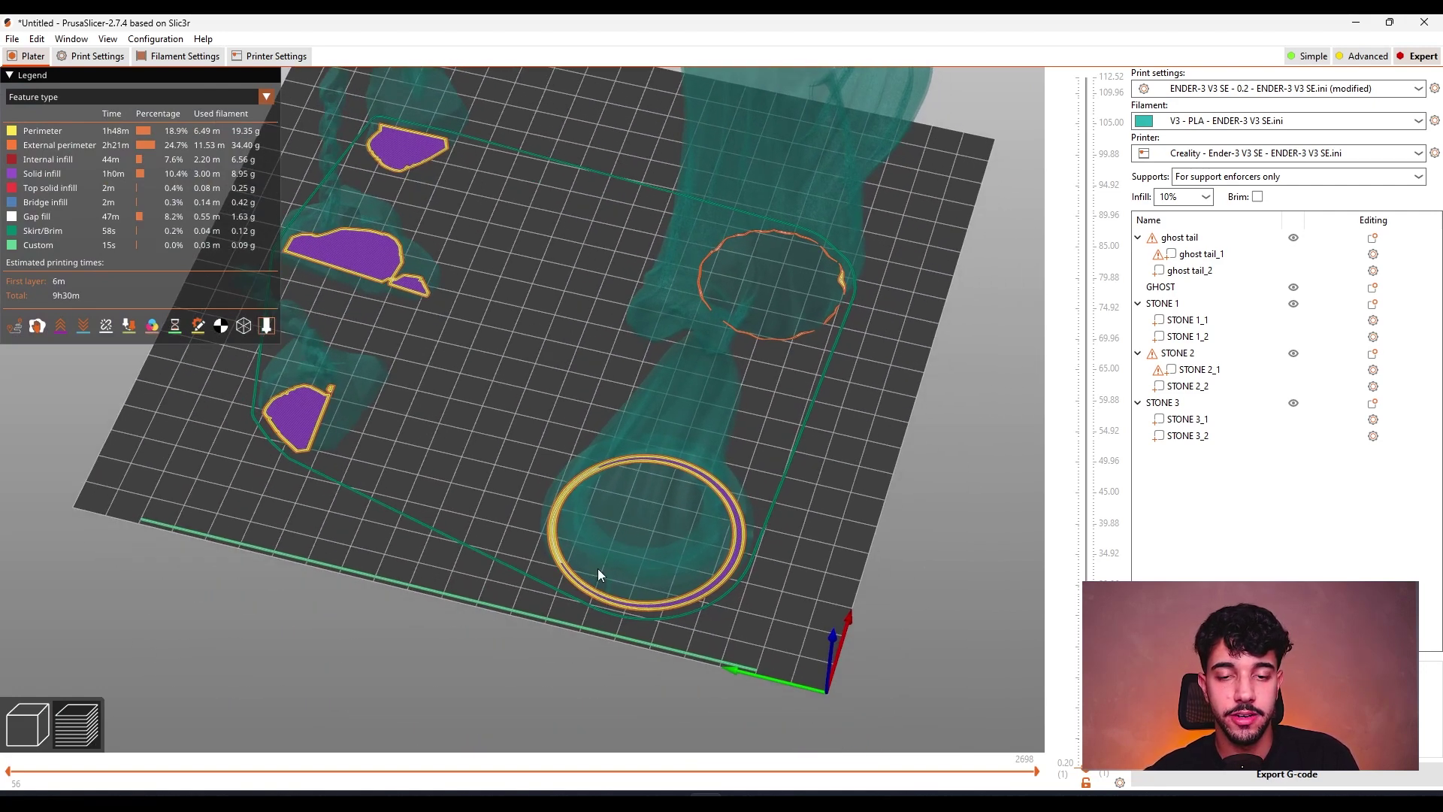
{"action": "scroll", "coordinate": [866, 449], "scroll_direction": "down", "scroll_amount": 3}
Step: Restore the sliced preview to full height and examine the chained stones and the ghost from several sides
{"action": "left_click_drag", "start_coordinate": [866, 449], "coordinate": [789, 387]}
{"action": "left_click_drag", "start_coordinate": [1086, 770], "coordinate": [1087, 75]}
{"action": "left_click_drag", "start_coordinate": [787, 454], "coordinate": [866, 483]}
{"action": "left_click_drag", "start_coordinate": [485, 437], "coordinate": [641, 449]}
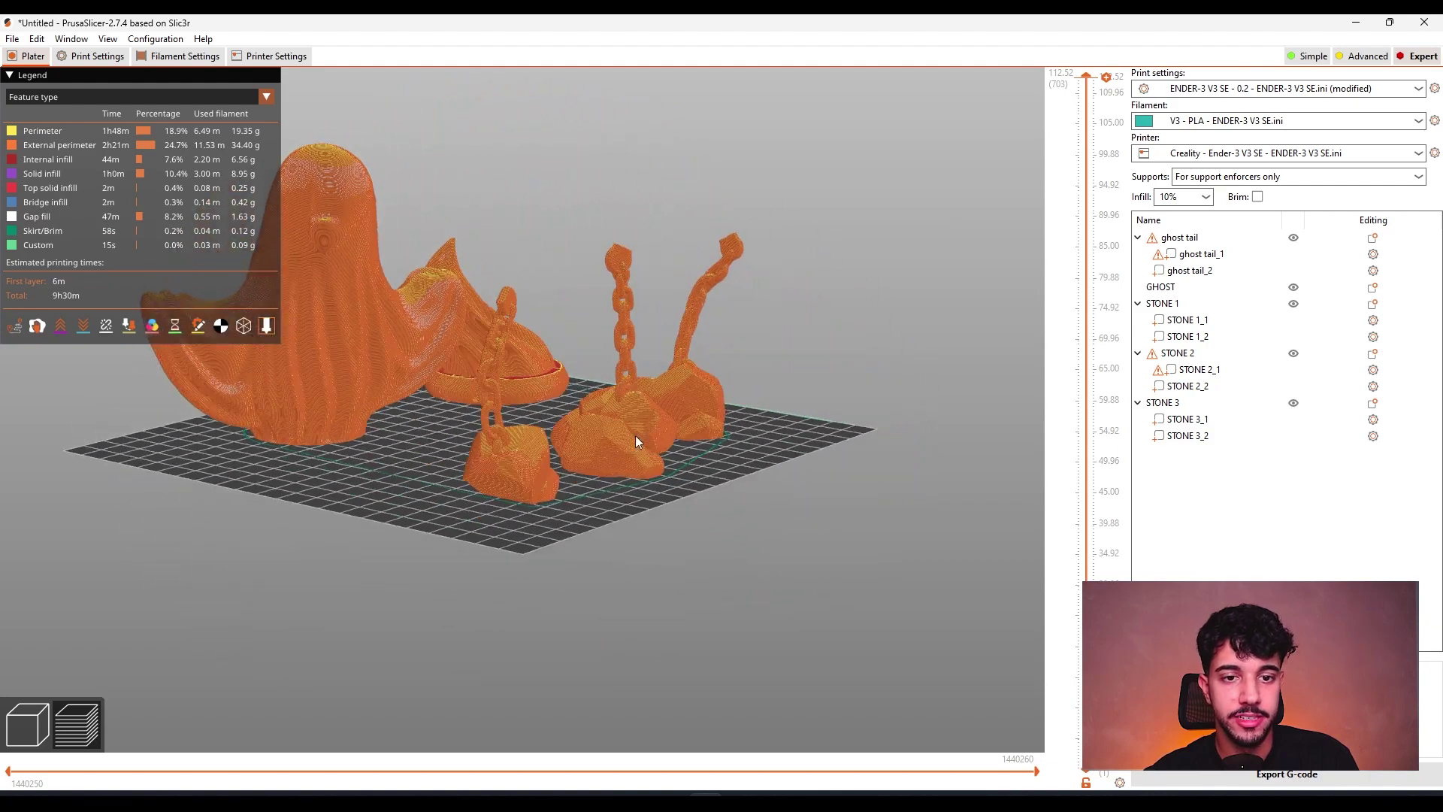
{"action": "scroll", "coordinate": [643, 308], "scroll_direction": "up", "scroll_amount": 4}
{"action": "left_click_drag", "start_coordinate": [664, 280], "coordinate": [790, 525]}
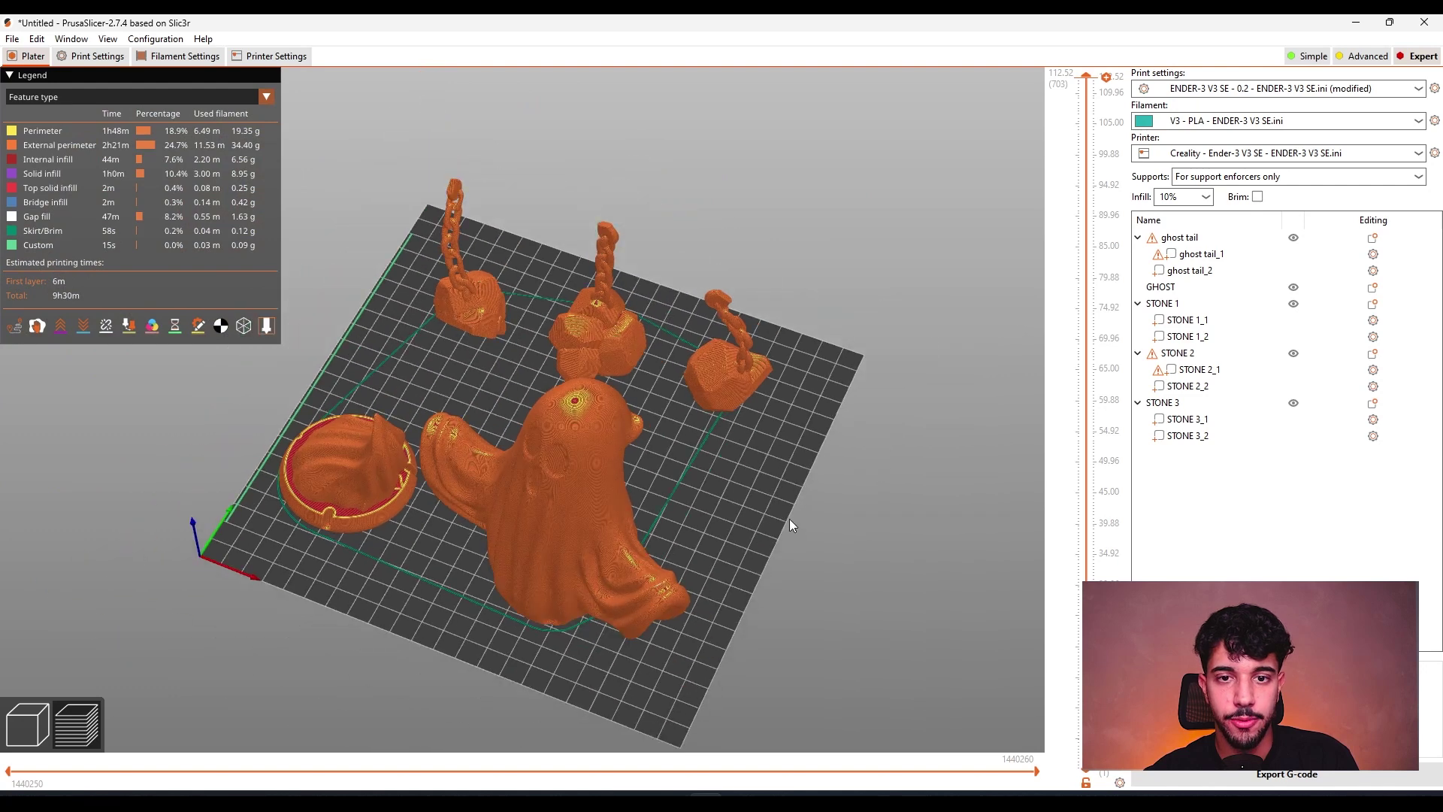
Step: Return from the sliced preview to the 3D editor and check the global skirt and brim settings
{"action": "mouse_move", "coordinate": [1105, 77]}
{"action": "left_mouse_down"}
{"action": "mouse_move", "coordinate": [1082, 264]}
{"action": "mouse_move", "coordinate": [1063, 761]}
{"action": "mouse_move", "coordinate": [1086, 77]}
{"action": "left_mouse_up"}
{"action": "left_click", "coordinate": [27, 724]}
{"action": "left_click_drag", "start_coordinate": [782, 514], "coordinate": [853, 493]}
{"action": "left_click", "coordinate": [90, 56]}
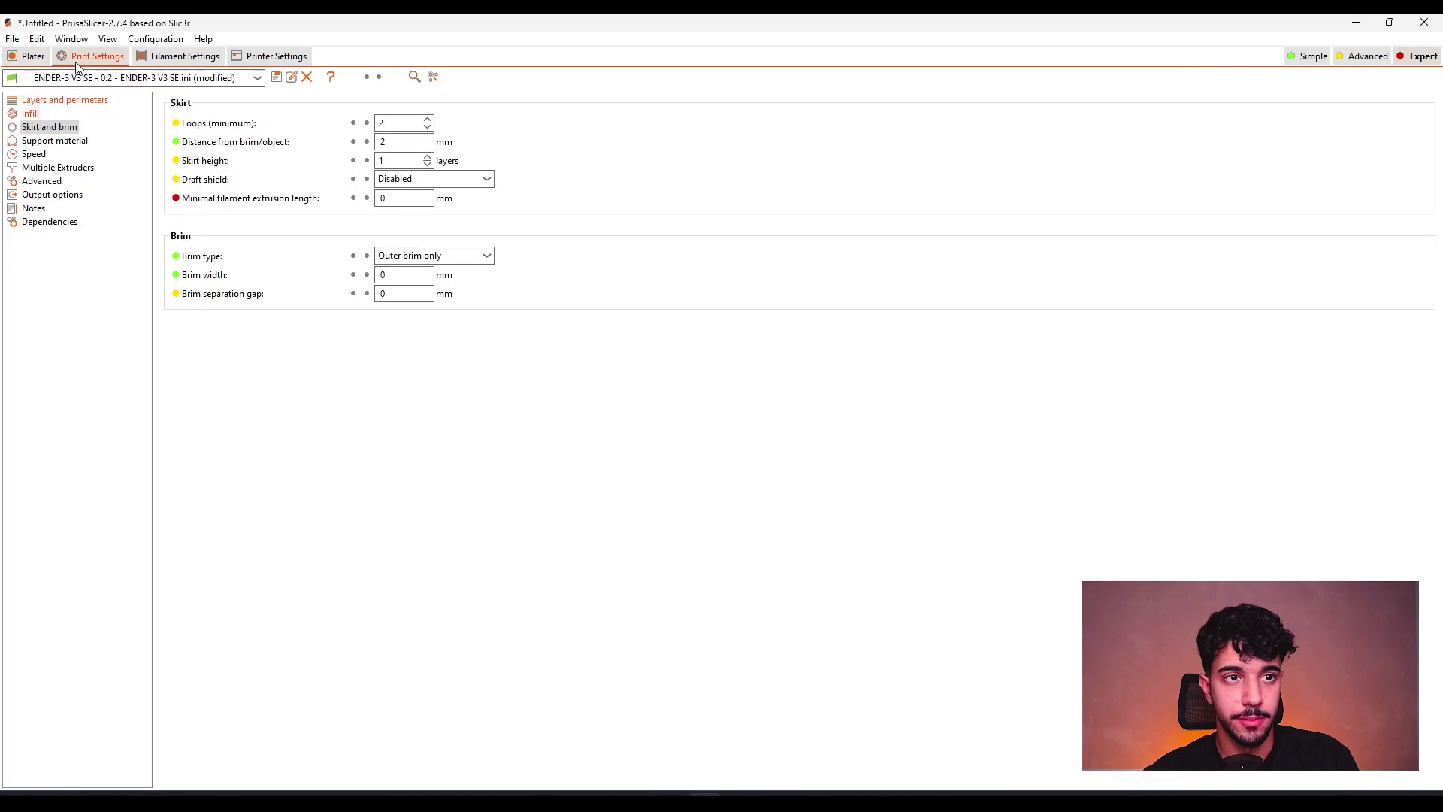
{"action": "left_click", "coordinate": [33, 57]}
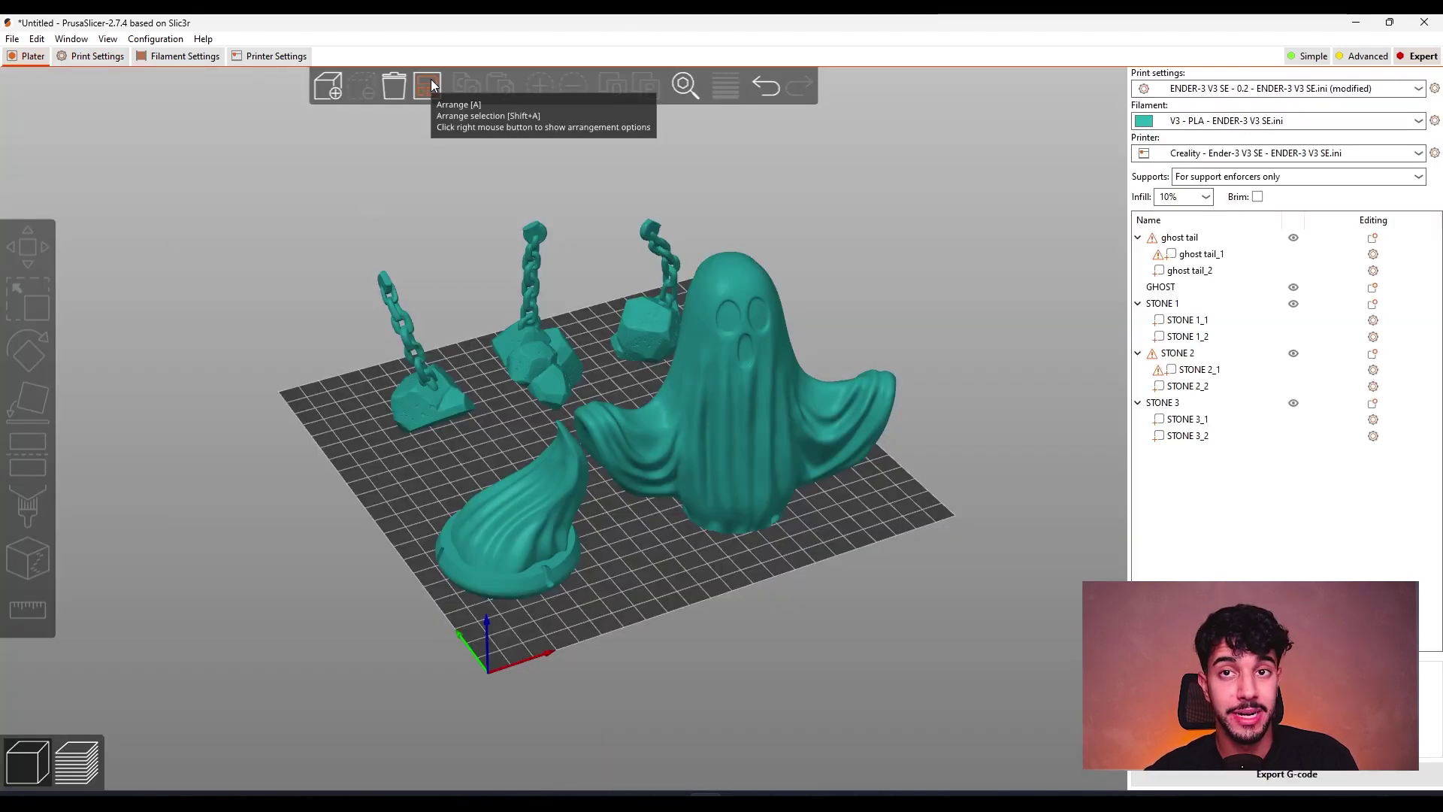
Step: Add per-object skirt and brim settings for brim type and brim width to the GHOST object
{"action": "left_click", "coordinate": [749, 454]}
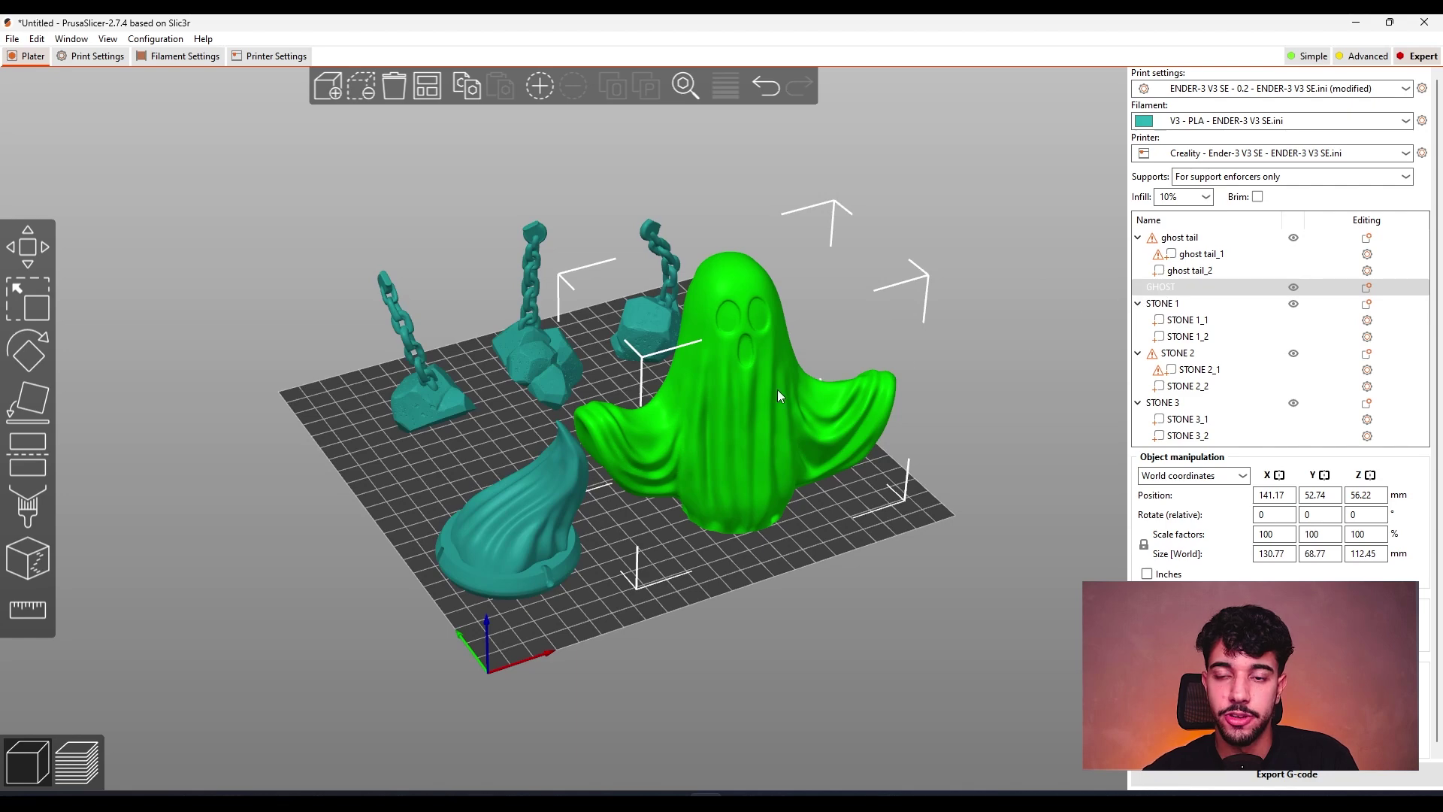
{"action": "right_click", "coordinate": [1169, 287]}
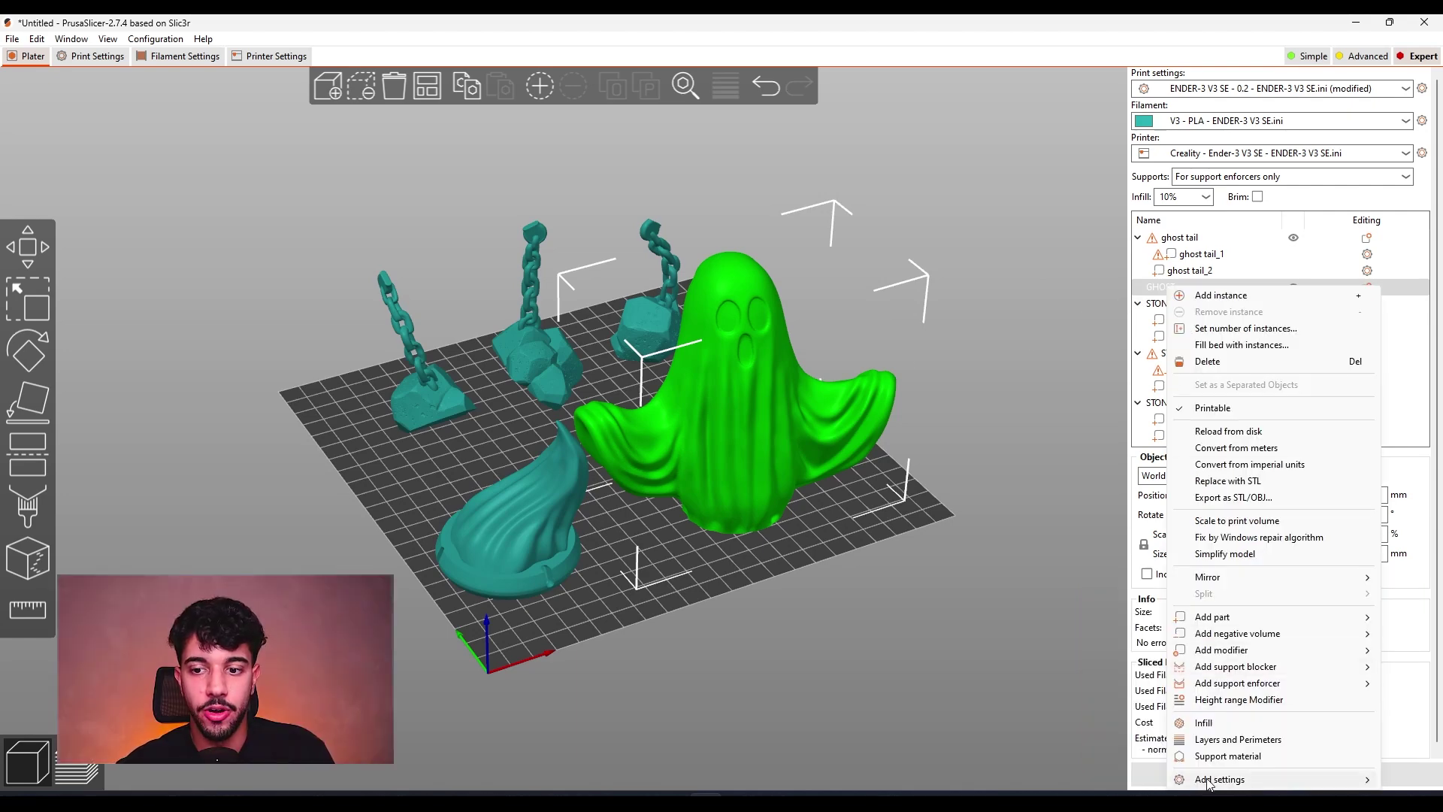
{"action": "mouse_move", "coordinate": [1208, 782]}
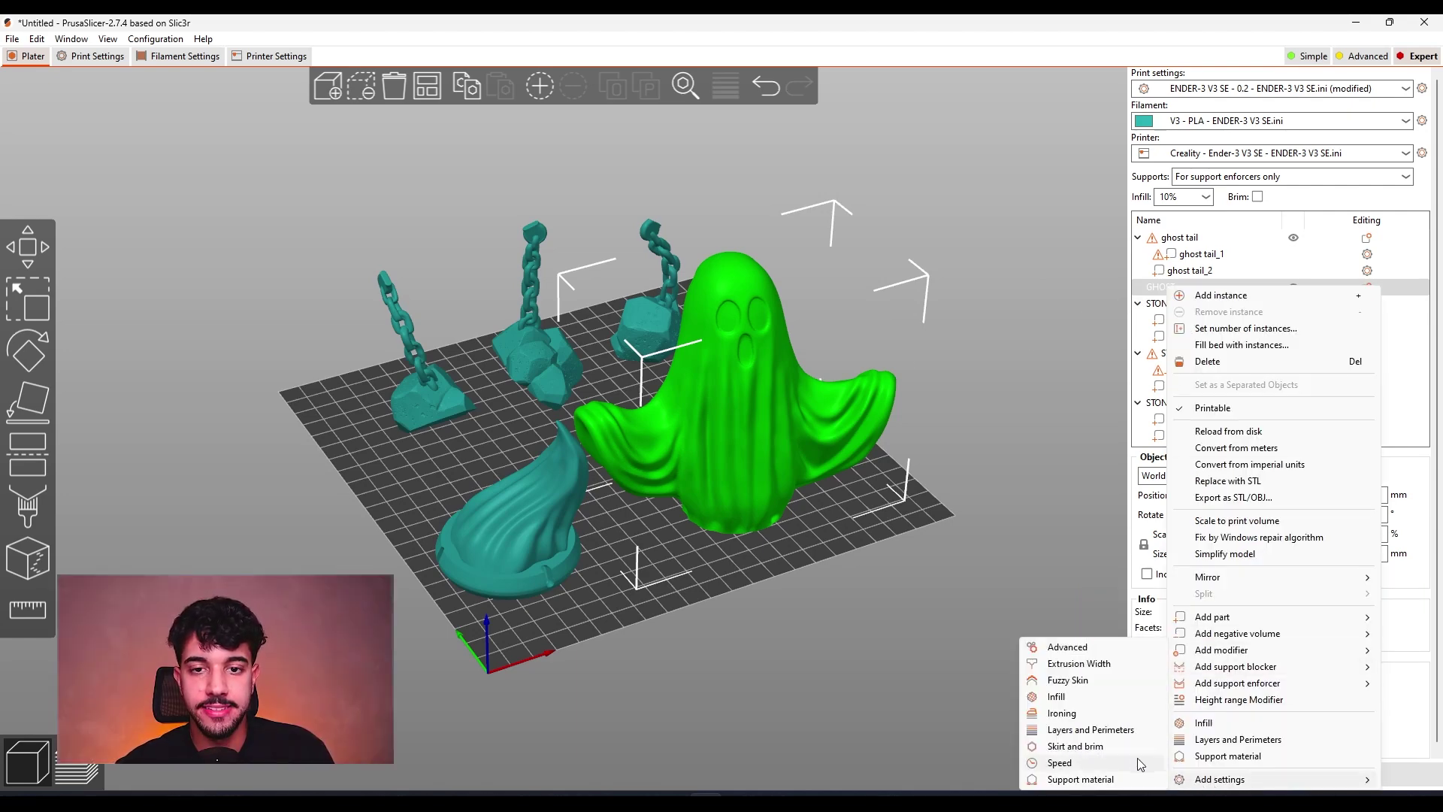
{"action": "left_click", "coordinate": [1076, 747]}
{"action": "left_click", "coordinate": [667, 407]}
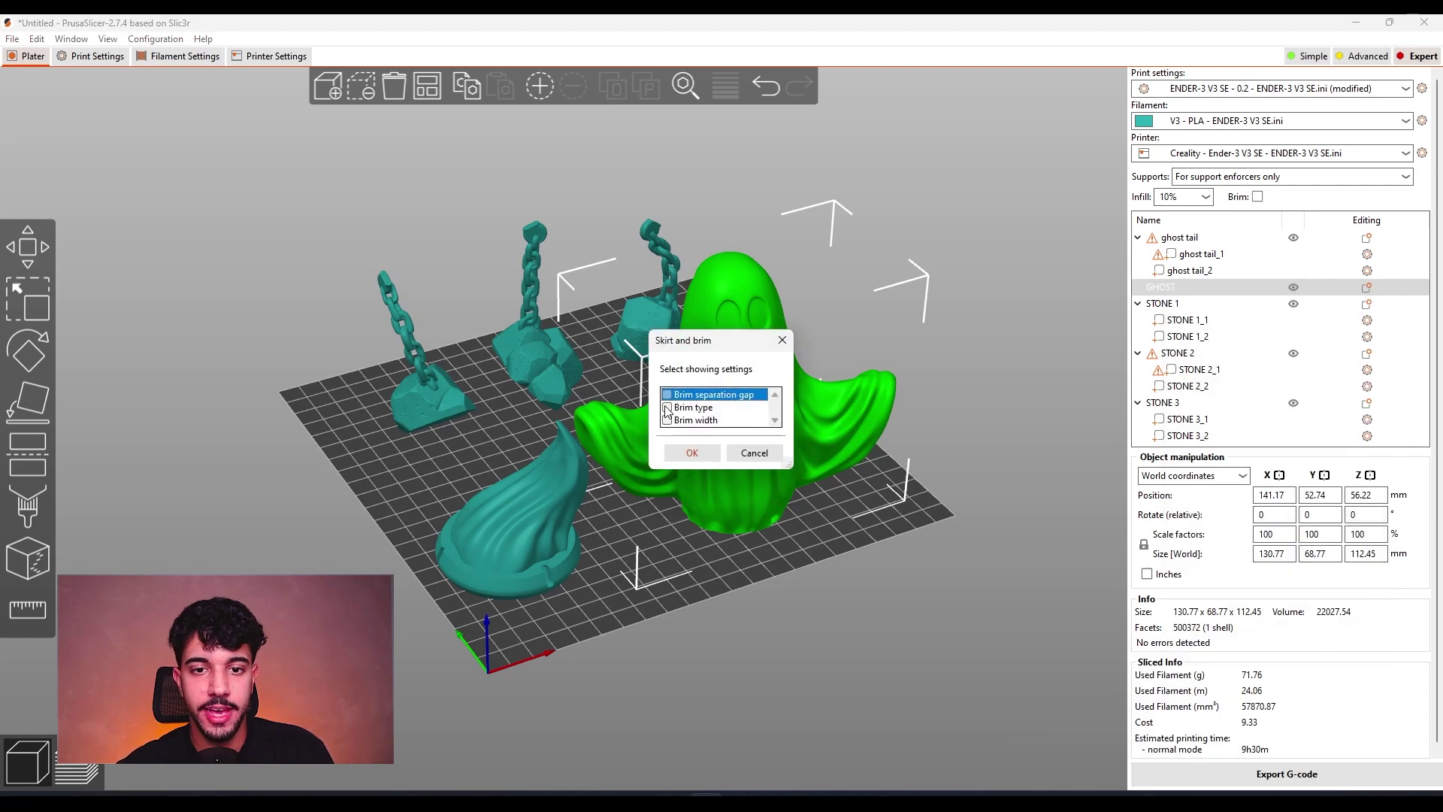
{"action": "left_click", "coordinate": [688, 455]}
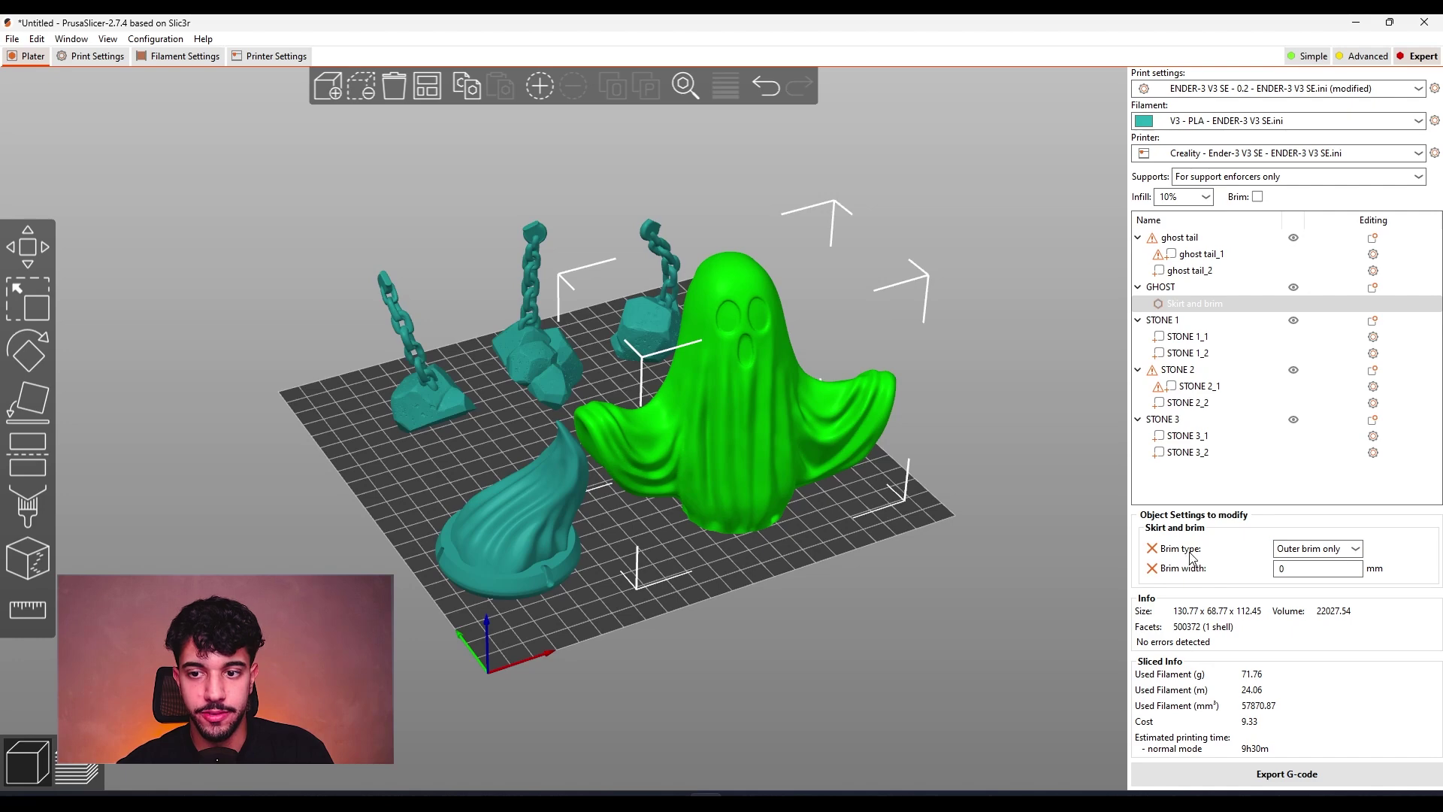
Step: Set the GHOST object's brim width to 6 mm
{"action": "left_click", "coordinate": [1295, 569]}
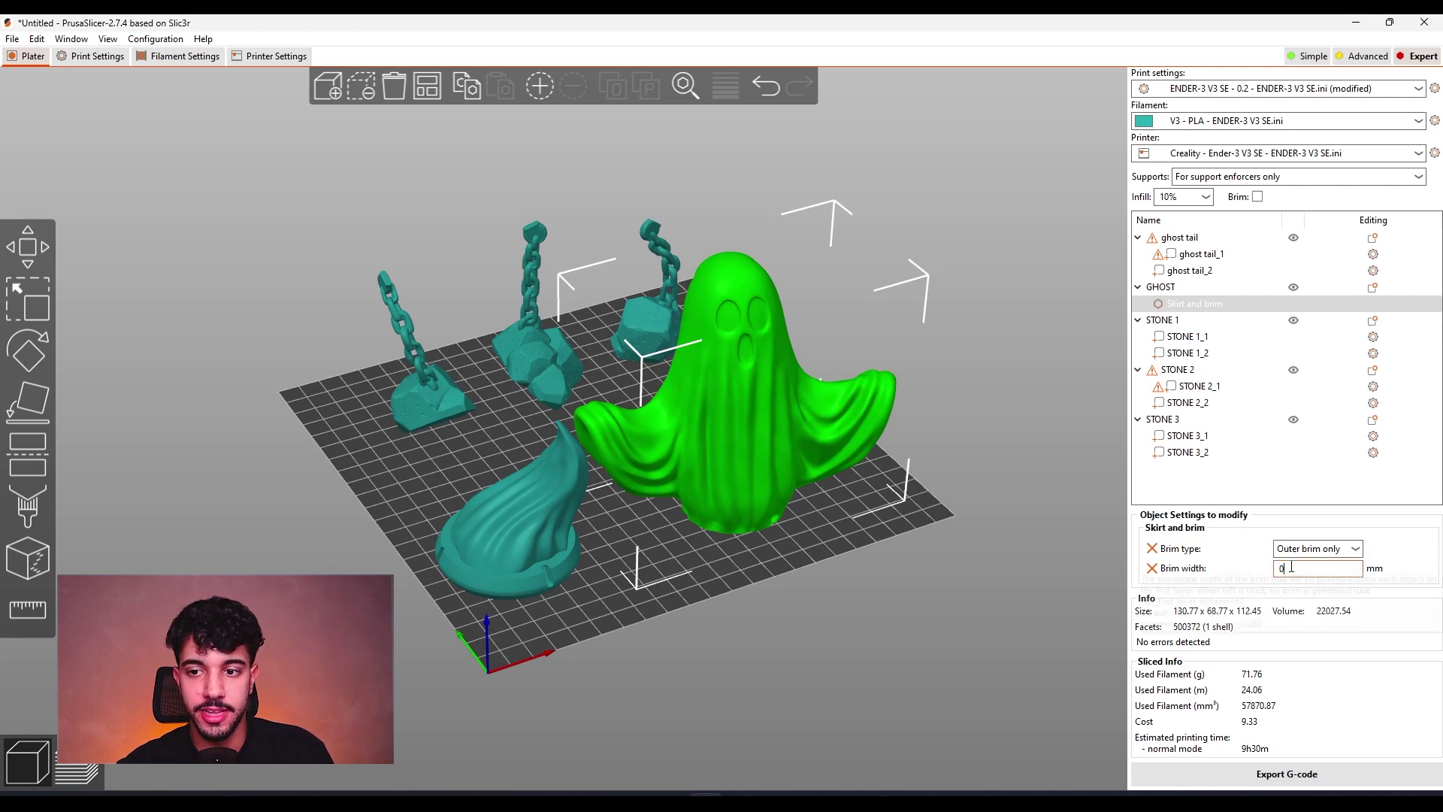
{"action": "key", "text": "BackSpace"}
{"action": "type", "text": "6"}
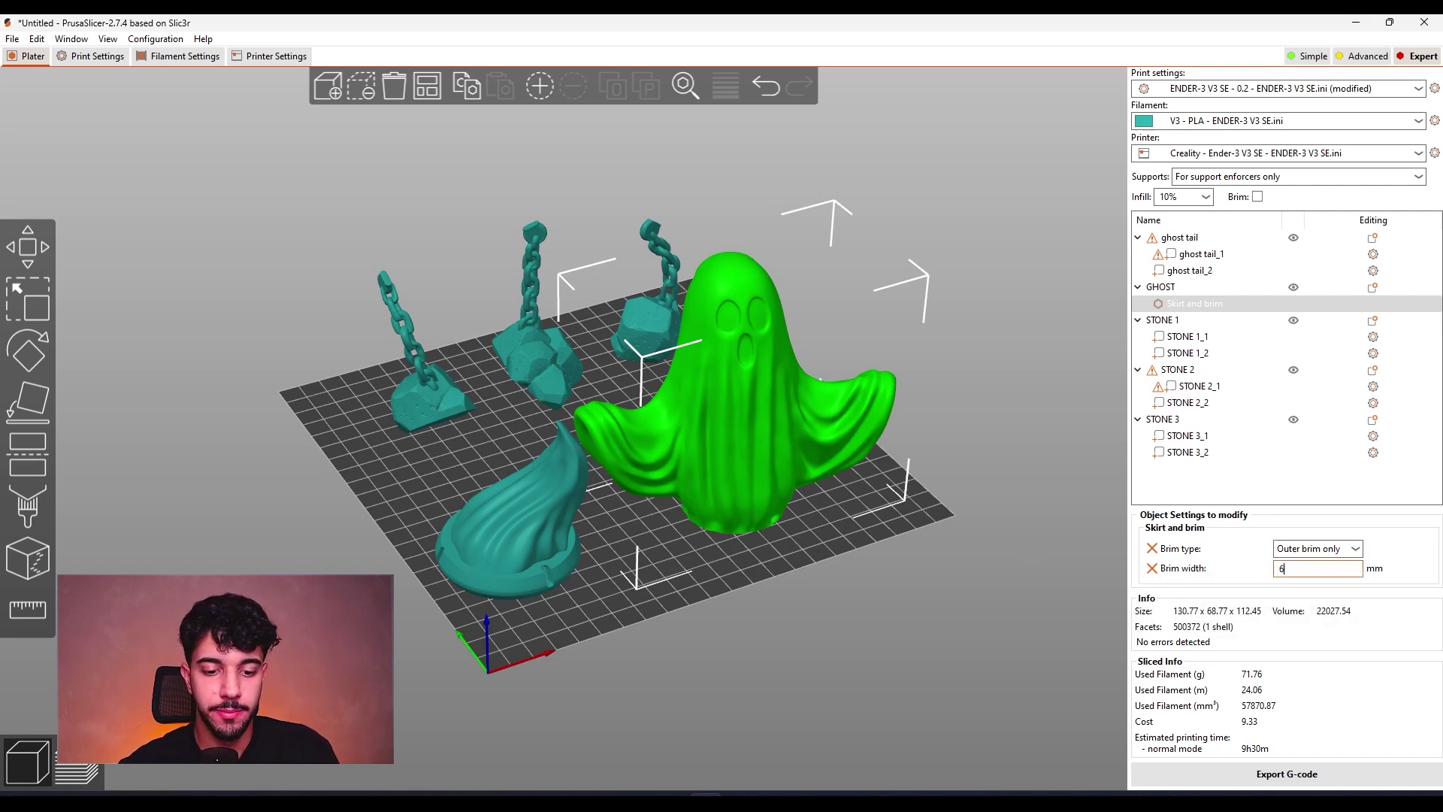
{"action": "left_click", "coordinate": [1252, 492]}
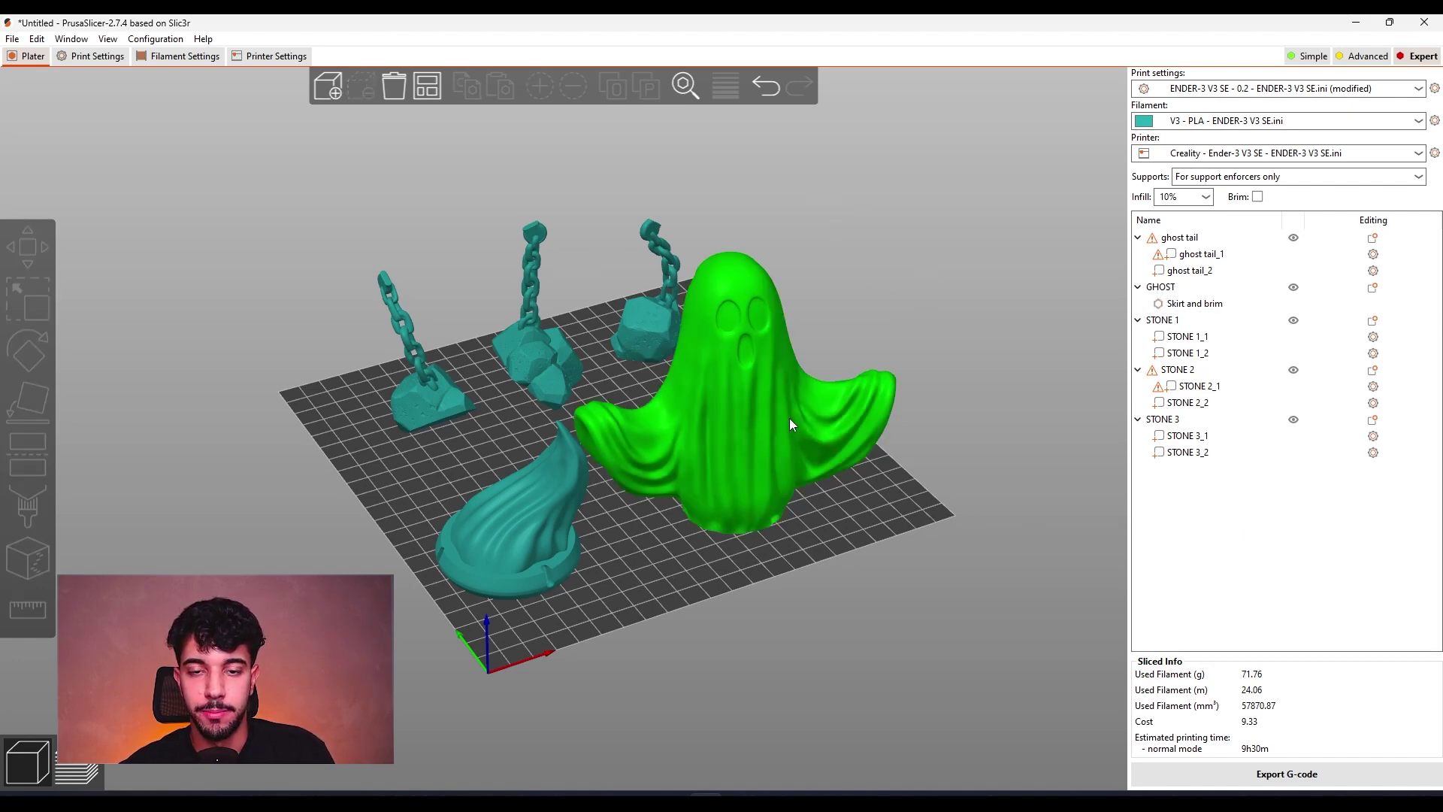
Step: Inspect the ghost's base from below and change its brim type to Outer and inner brim
{"action": "left_click_drag", "start_coordinate": [830, 526], "coordinate": [818, 345]}
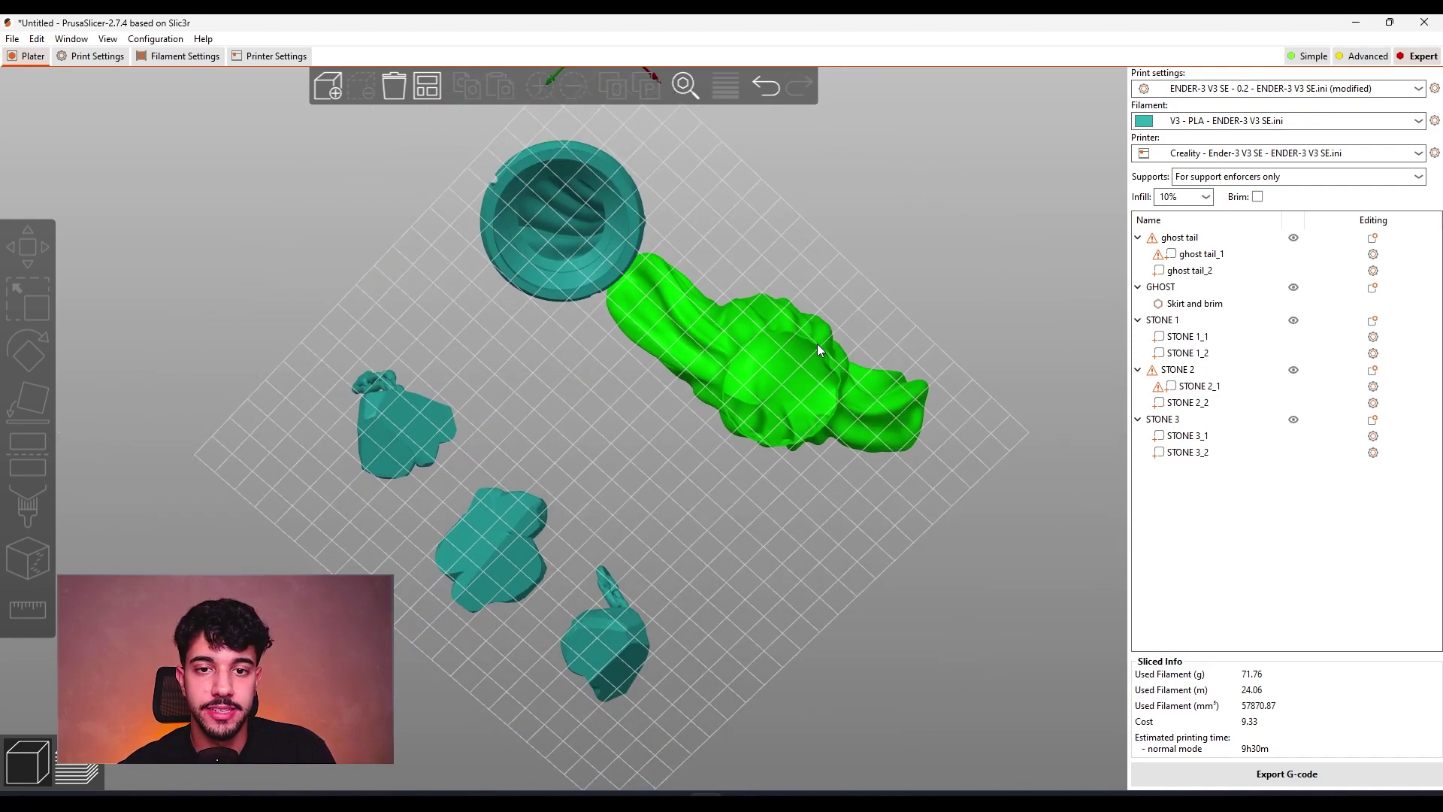
{"action": "left_click_drag", "start_coordinate": [986, 465], "coordinate": [972, 565]}
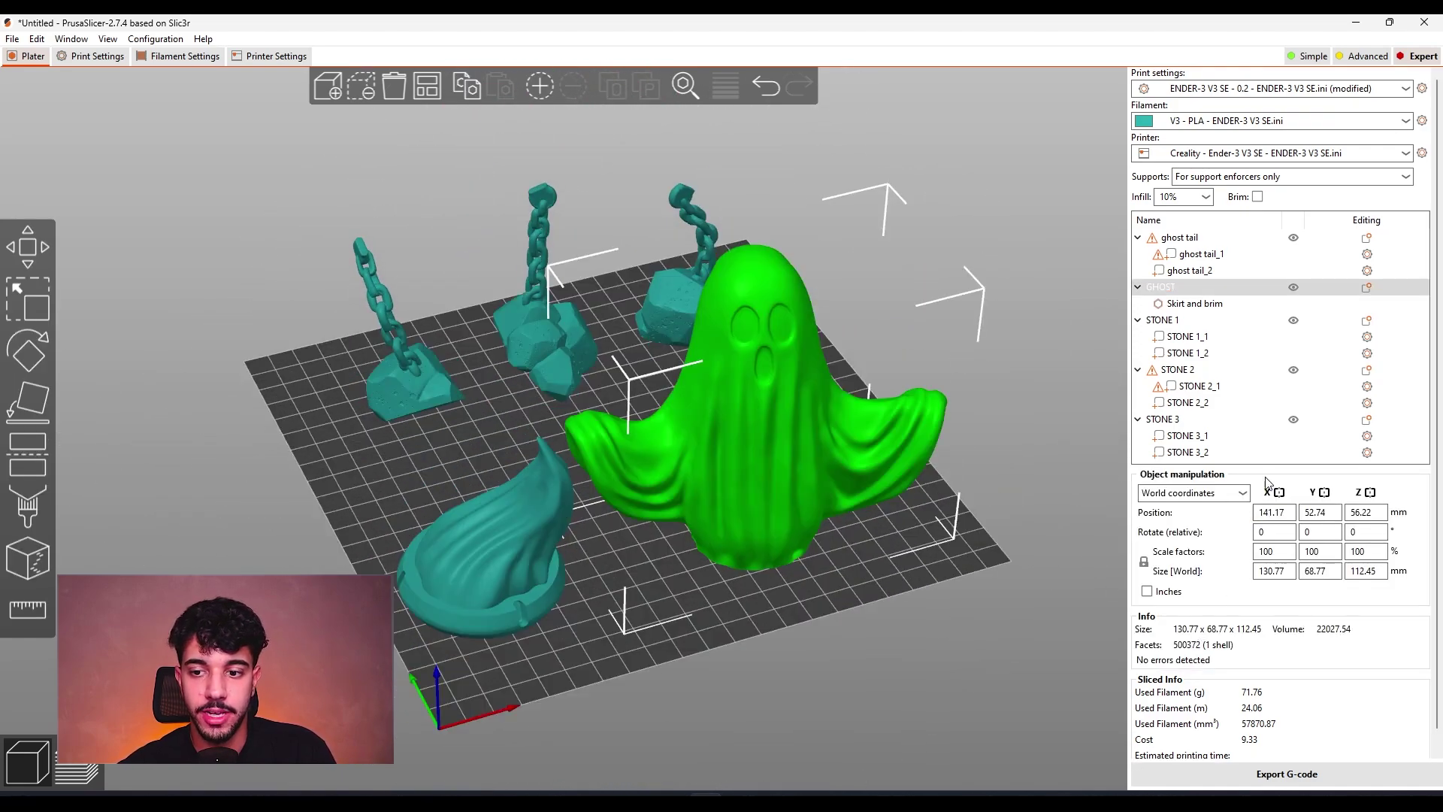
{"action": "left_click", "coordinate": [1197, 305]}
{"action": "left_click", "coordinate": [1317, 549]}
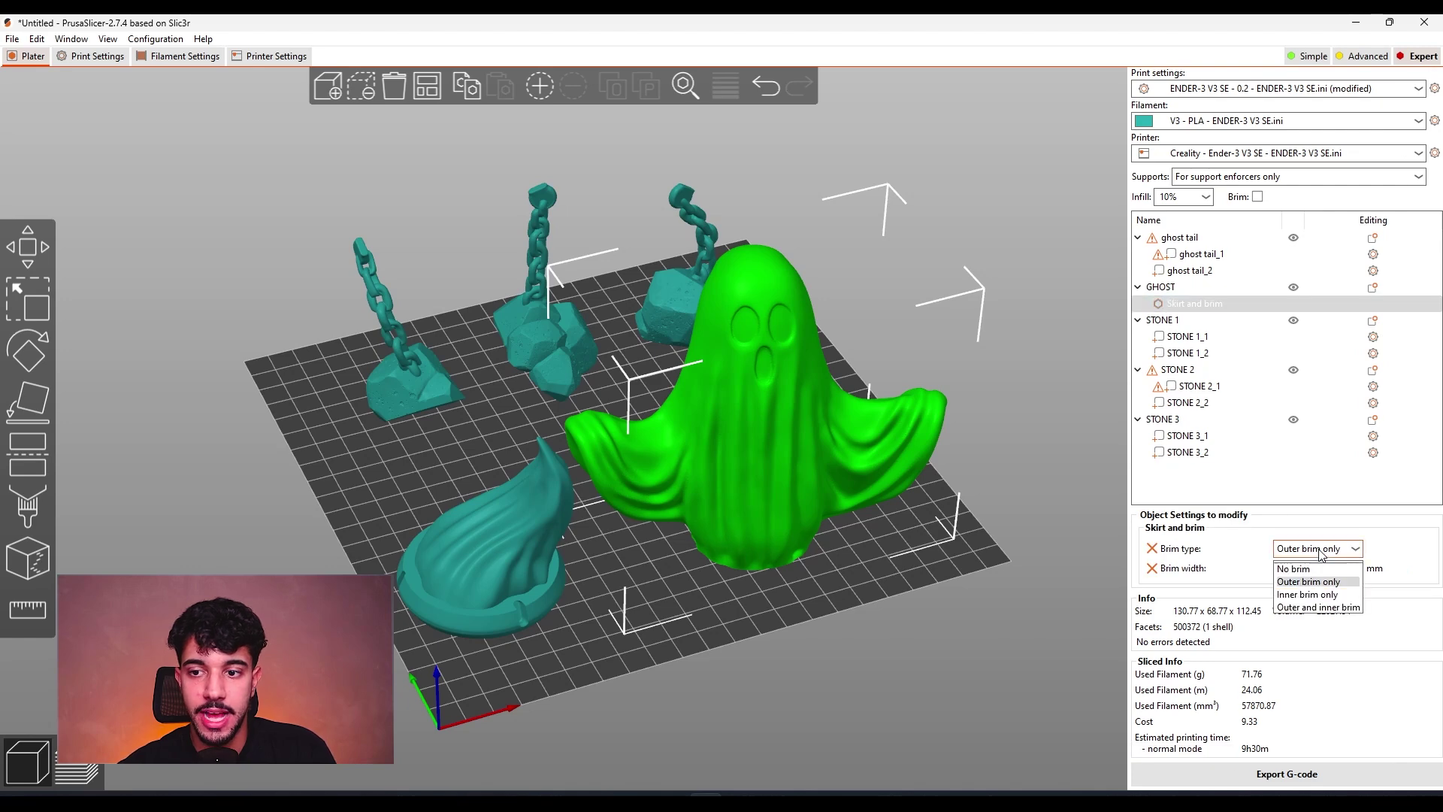
{"action": "left_click", "coordinate": [1319, 609]}
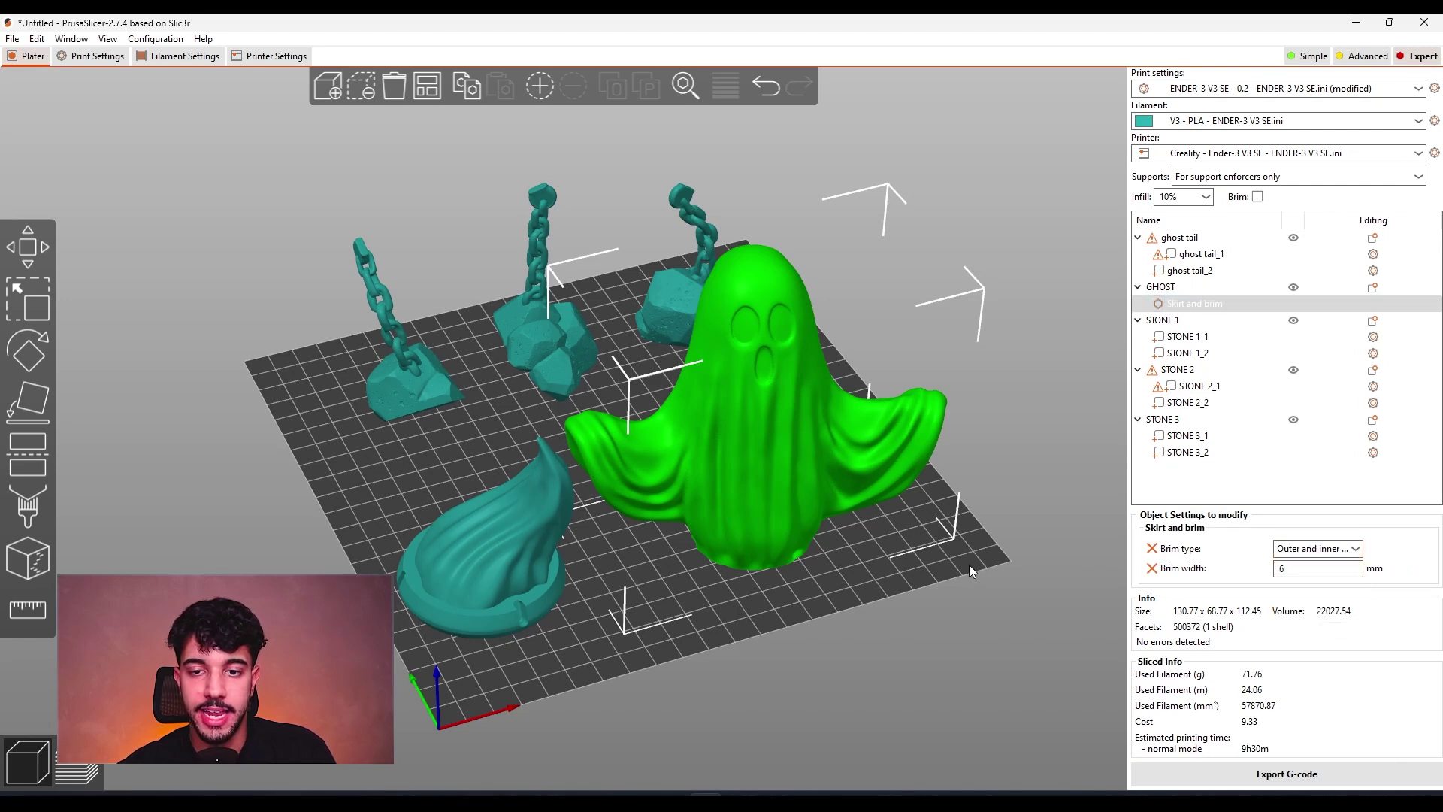
Step: Set the global brim width to 4 mm in the print settings
{"action": "left_click", "coordinate": [941, 571]}
{"action": "left_click_drag", "start_coordinate": [941, 571], "coordinate": [746, 369]}
{"action": "left_click_drag", "start_coordinate": [842, 421], "coordinate": [908, 530]}
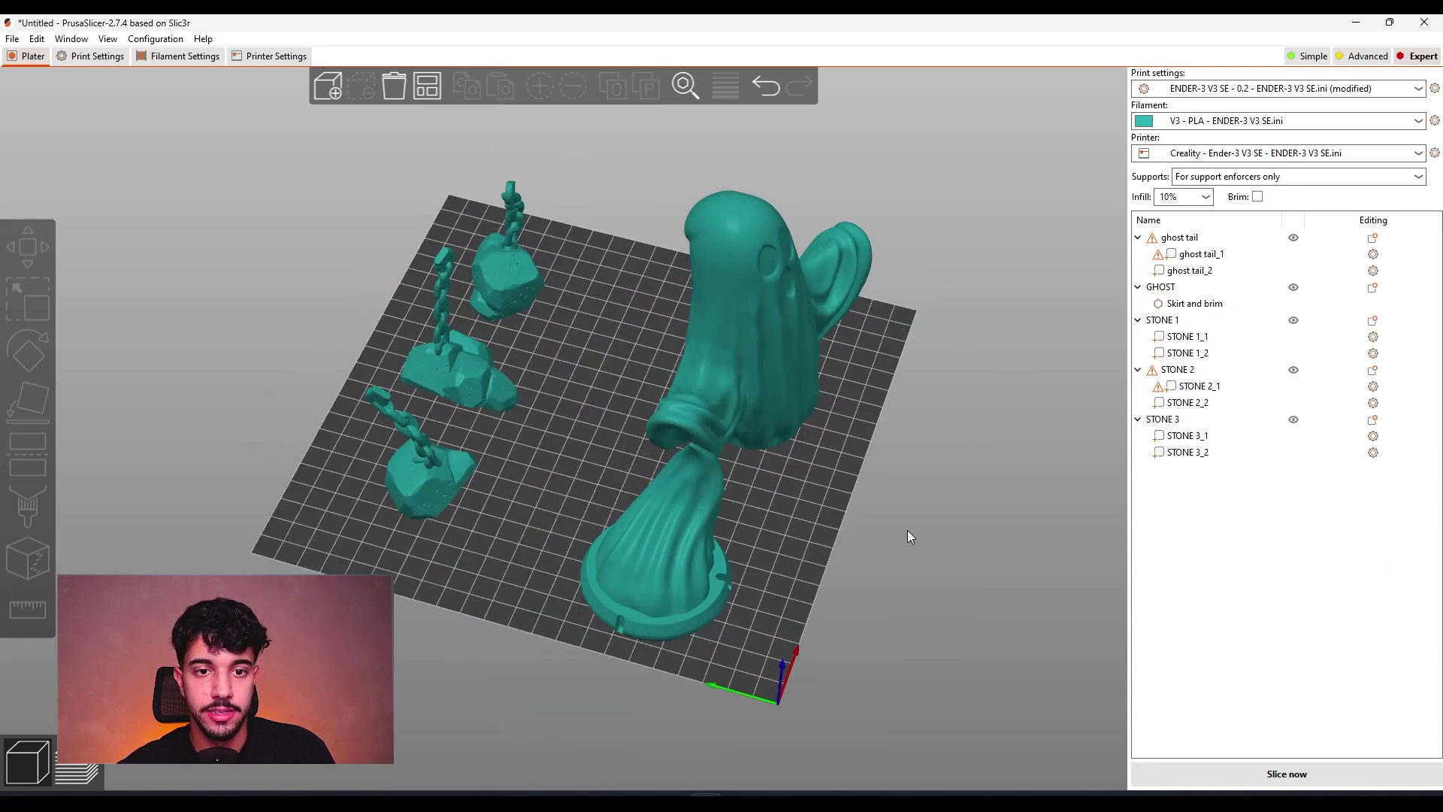
{"action": "left_click_drag", "start_coordinate": [541, 527], "coordinate": [601, 463]}
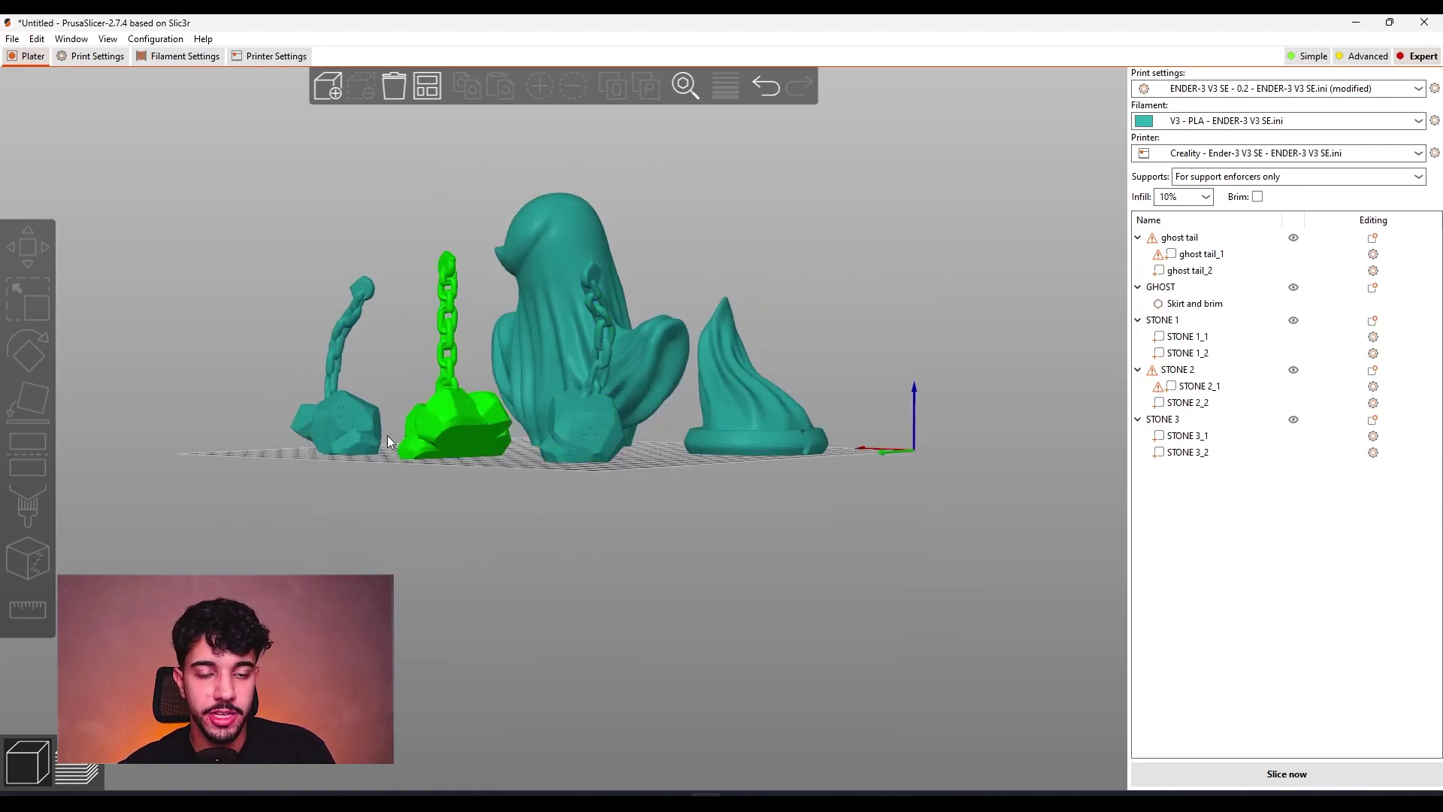
{"action": "left_click_drag", "start_coordinate": [659, 453], "coordinate": [294, 133]}
{"action": "left_click", "coordinate": [92, 56]}
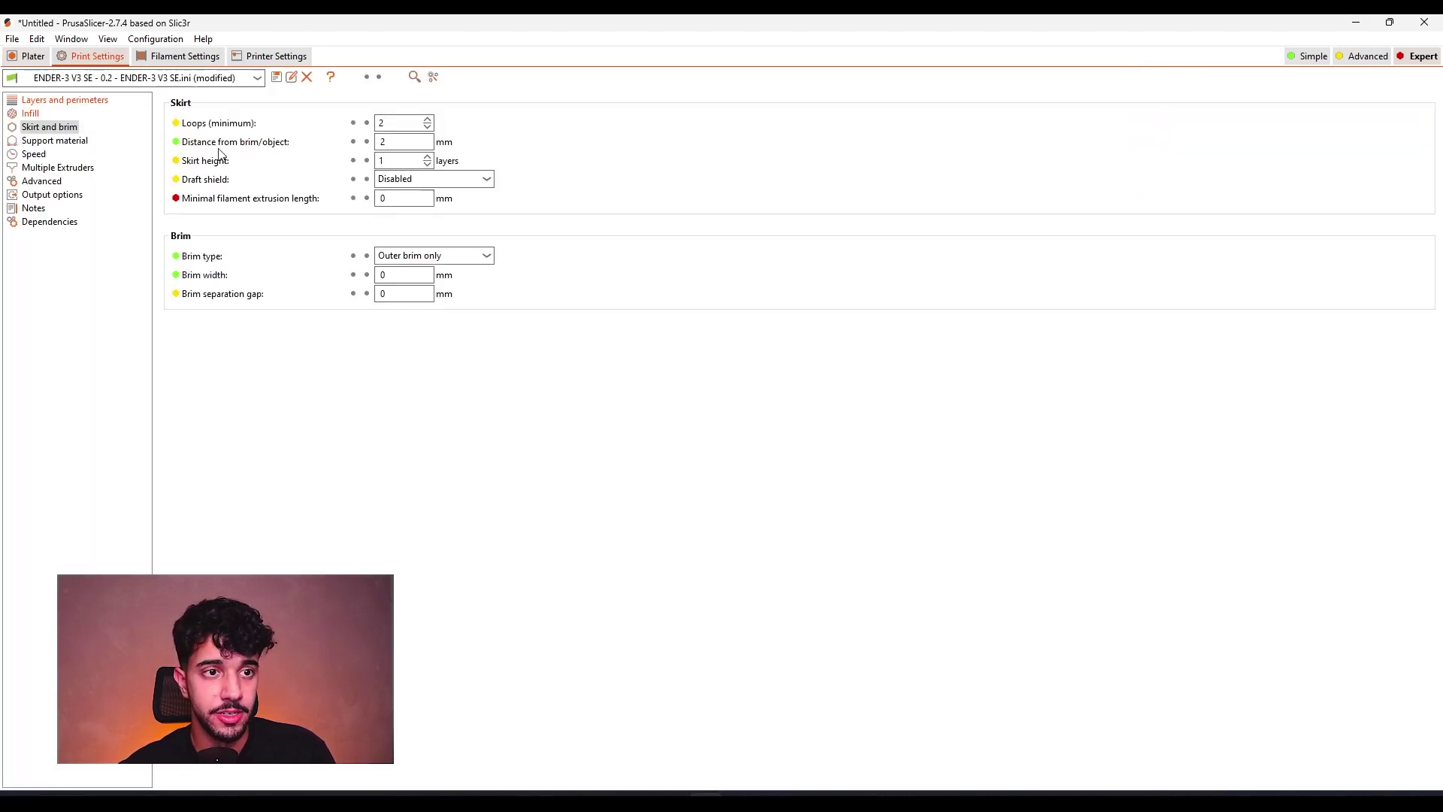
{"action": "left_click", "coordinate": [396, 276]}
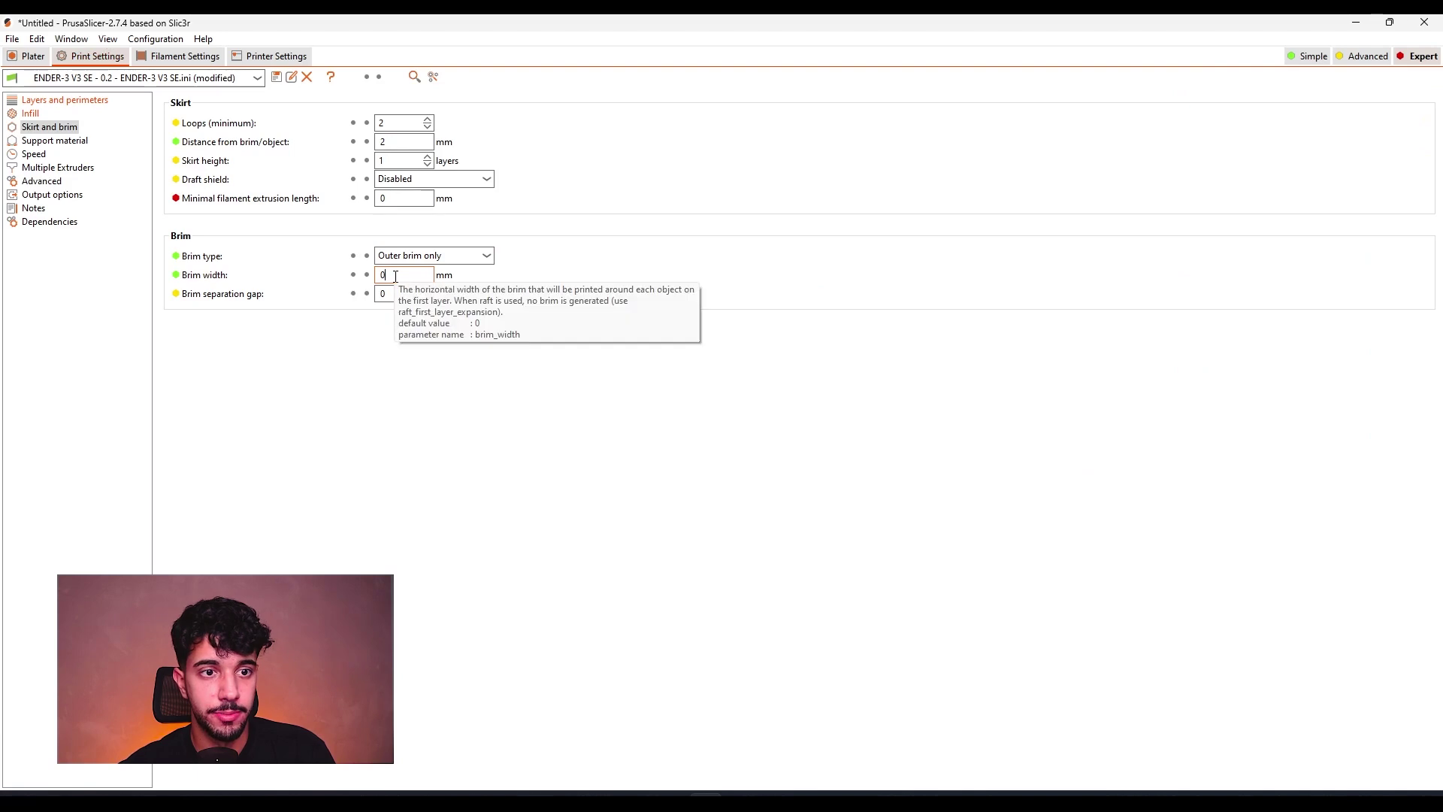
{"action": "key", "text": "BackSpace"}
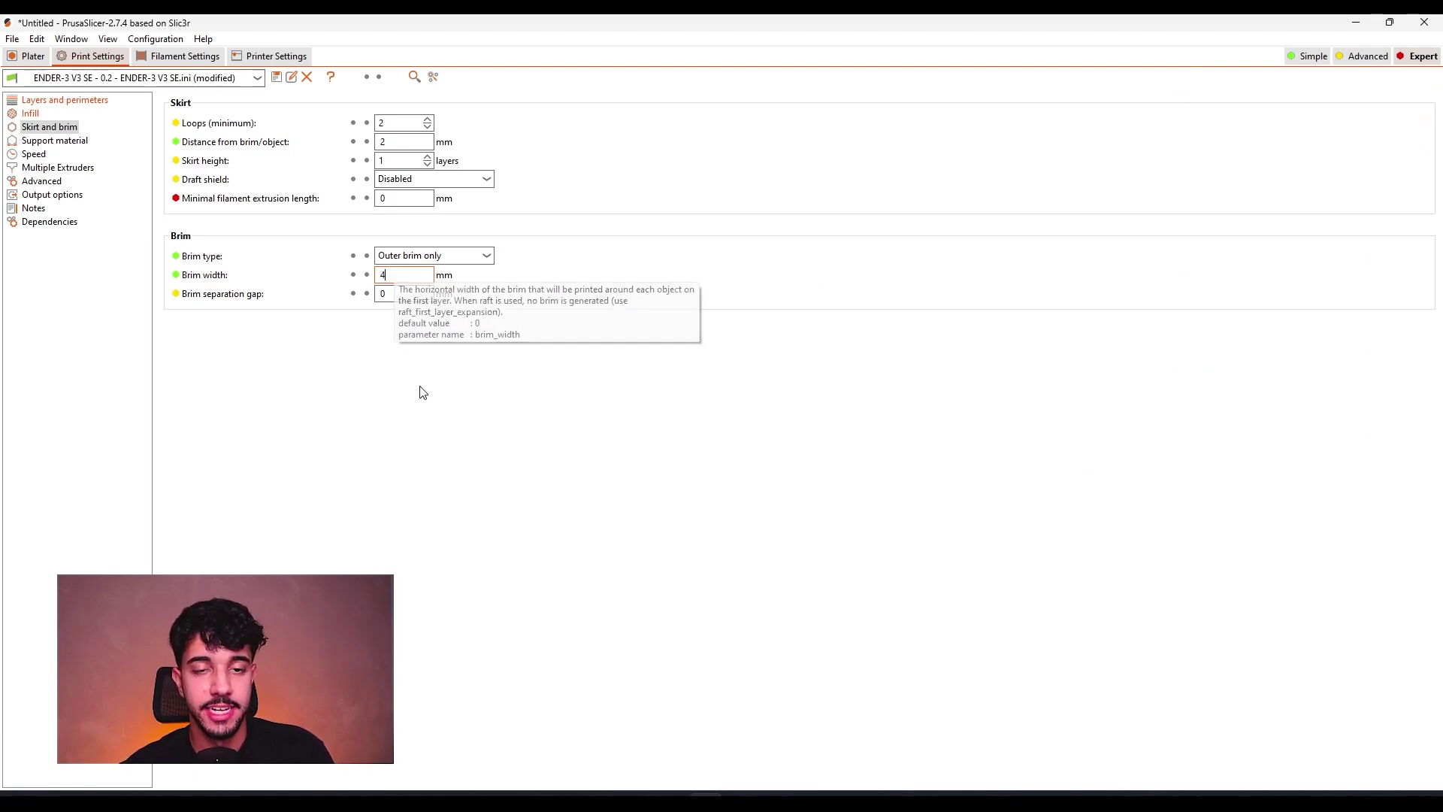
Step: Inspect the models on the bed and turn off support material generation in the print settings
{"action": "left_click", "coordinate": [30, 55]}
{"action": "left_click_drag", "start_coordinate": [742, 616], "coordinate": [362, 417]}
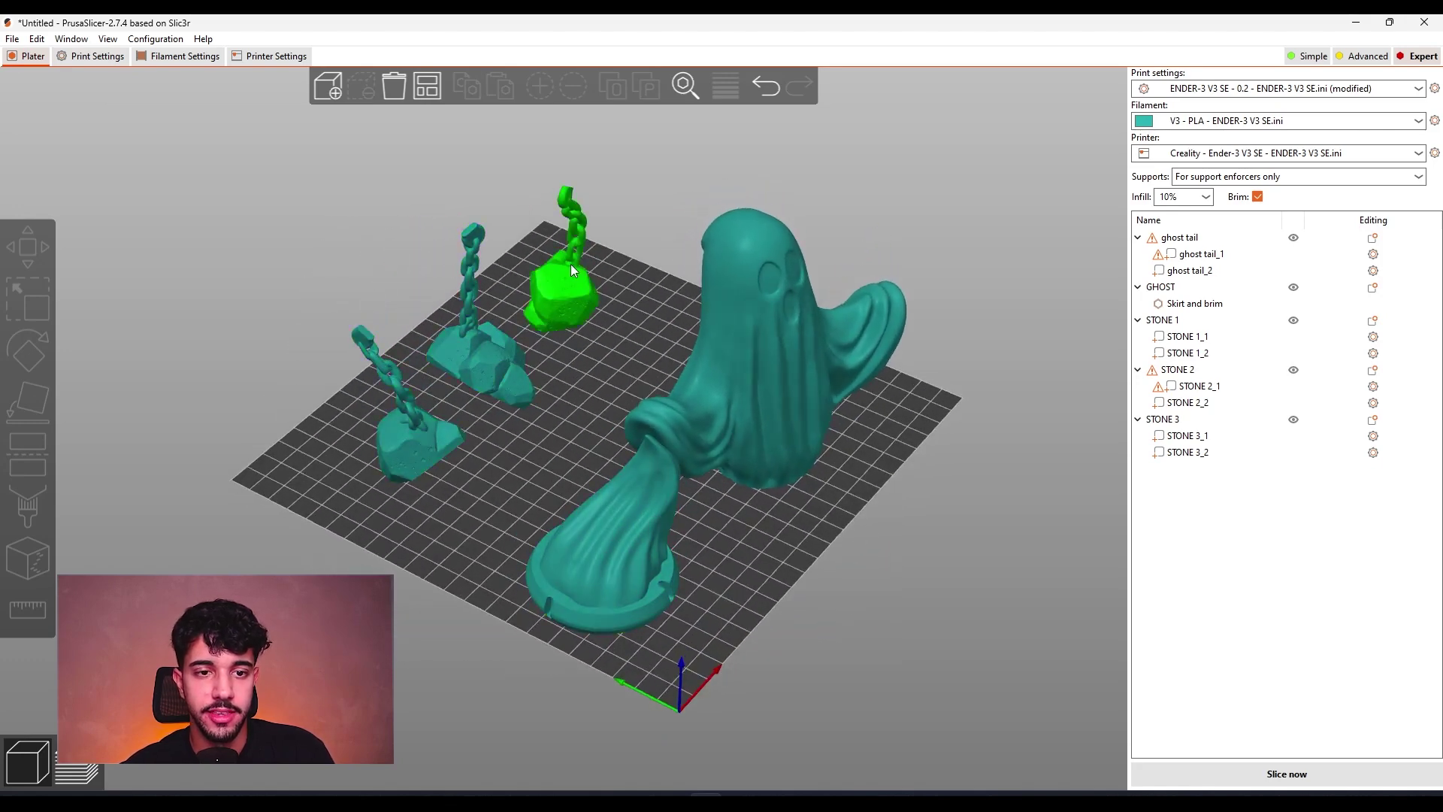
{"action": "left_click_drag", "start_coordinate": [502, 475], "coordinate": [194, 116]}
{"action": "left_click", "coordinate": [106, 57]}
{"action": "left_click", "coordinate": [46, 142]}
{"action": "left_click", "coordinate": [385, 122]}
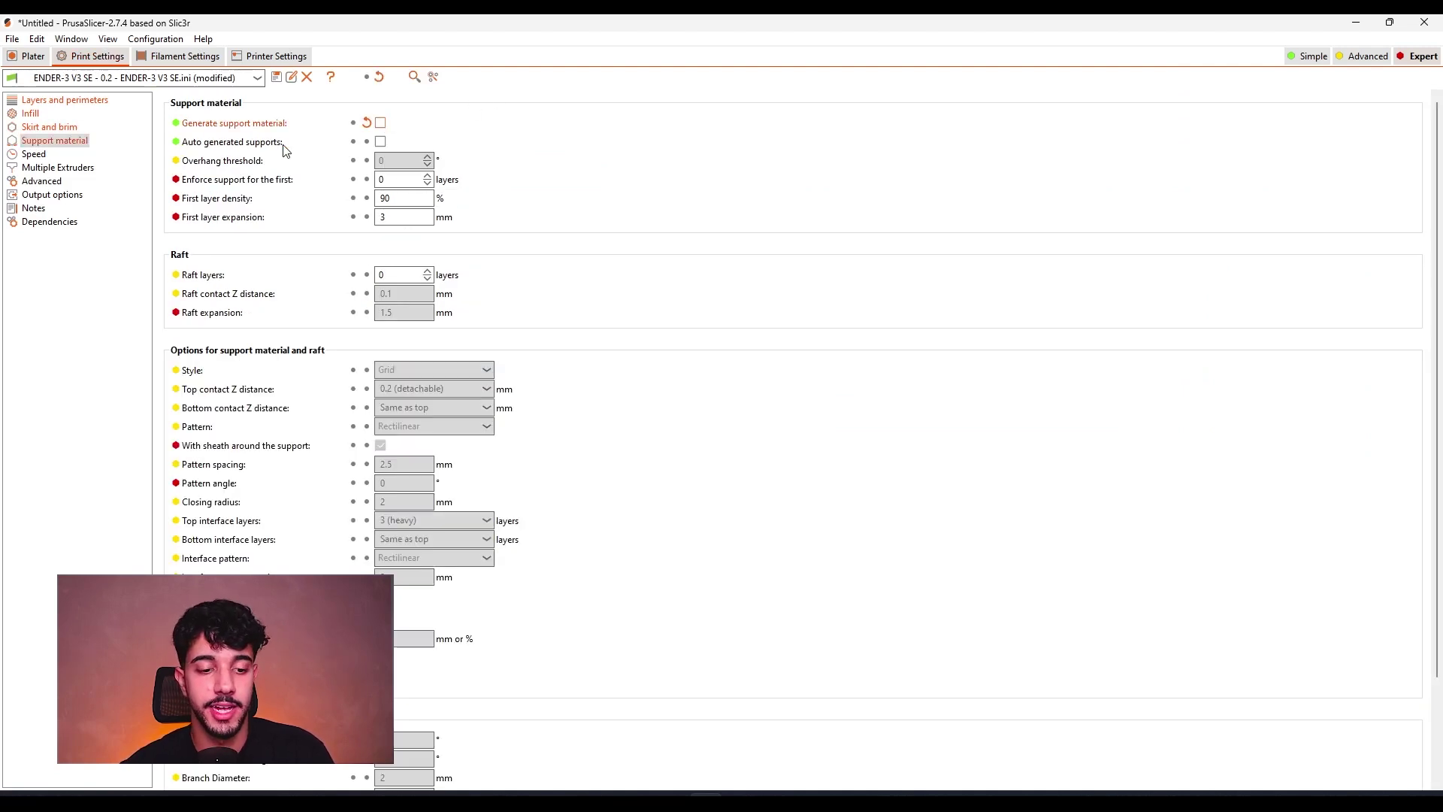
Step: Check the chained stones on the bed and set the small perimeters speed to 50 mm/s
{"action": "left_click", "coordinate": [34, 154]}
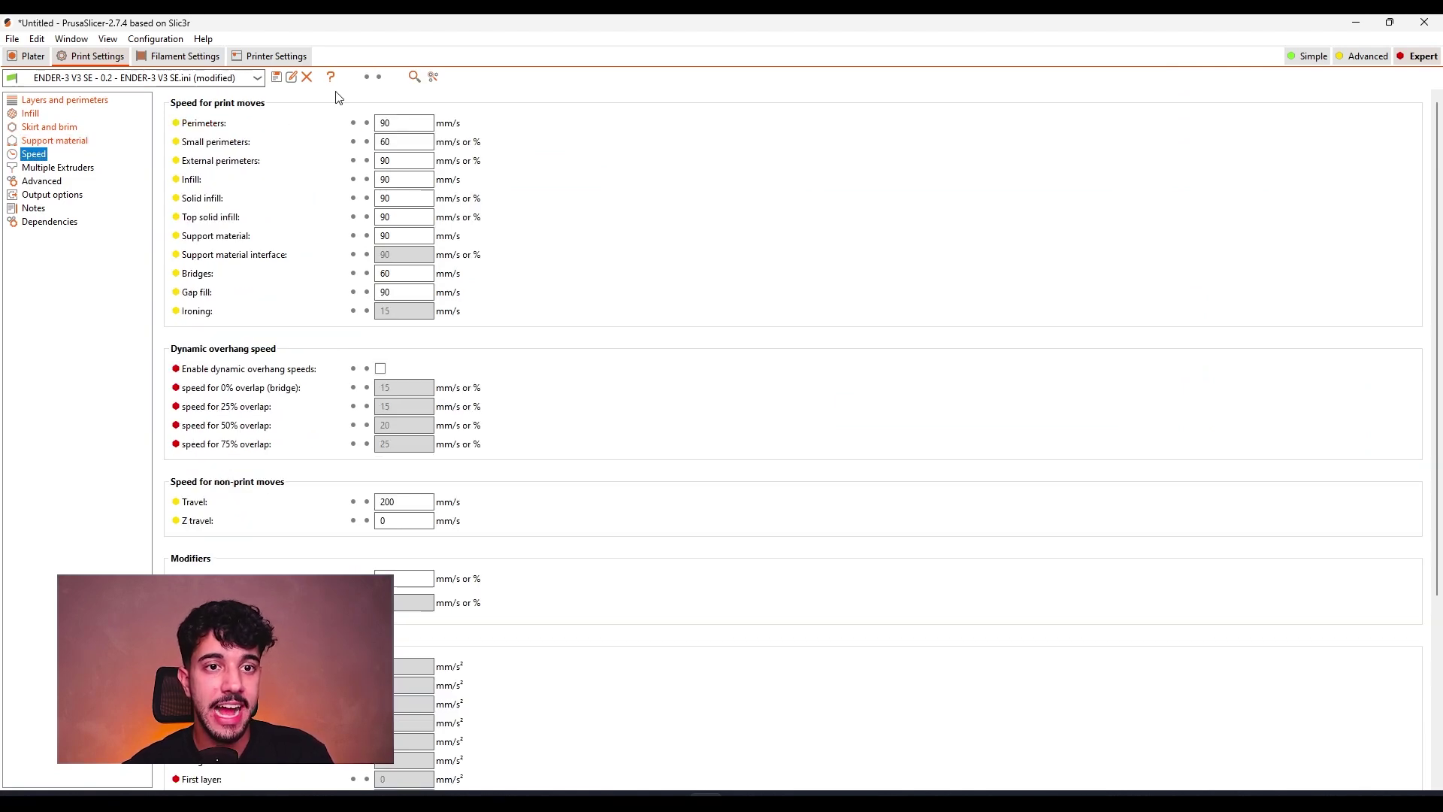
{"action": "left_click", "coordinate": [30, 56]}
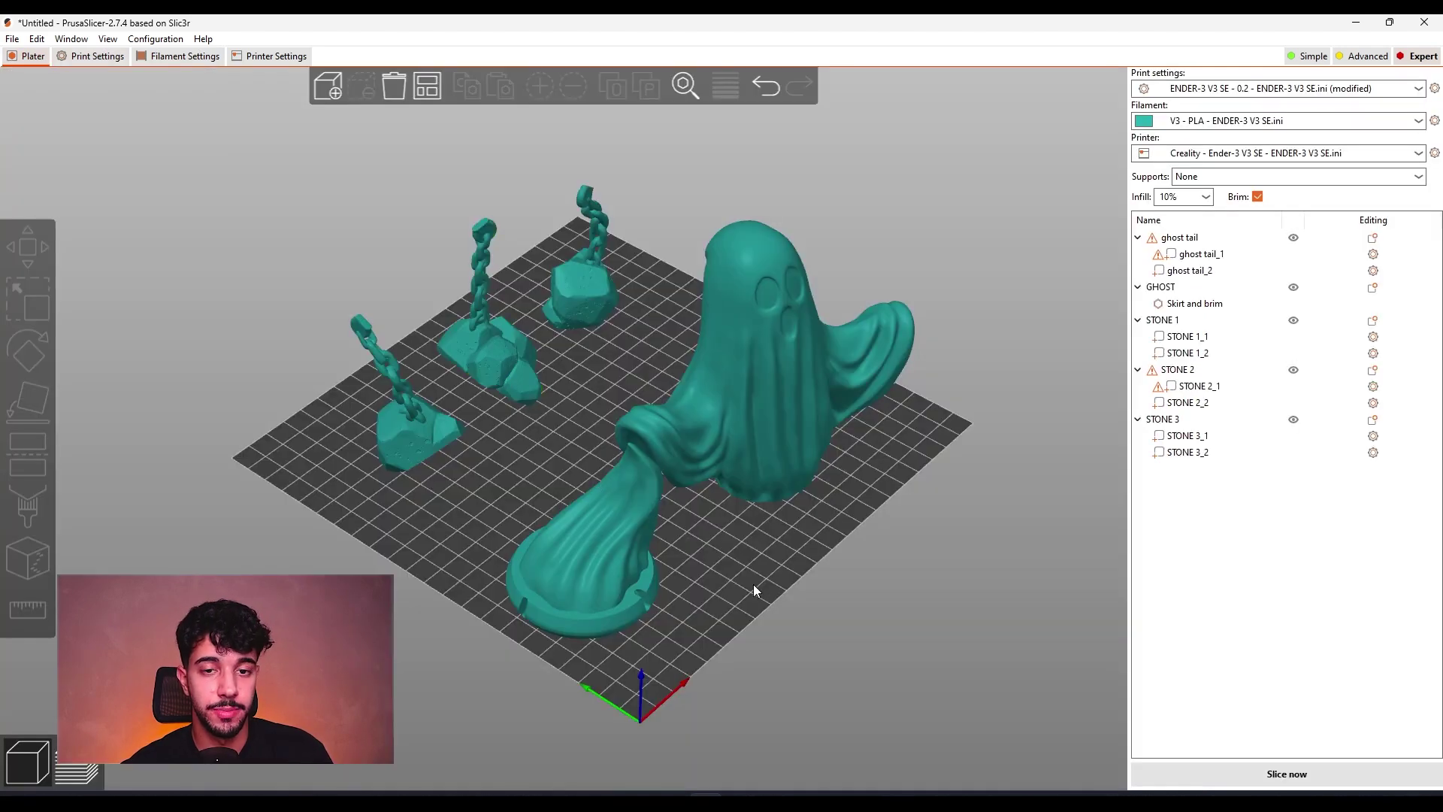
{"action": "left_click", "coordinate": [427, 388]}
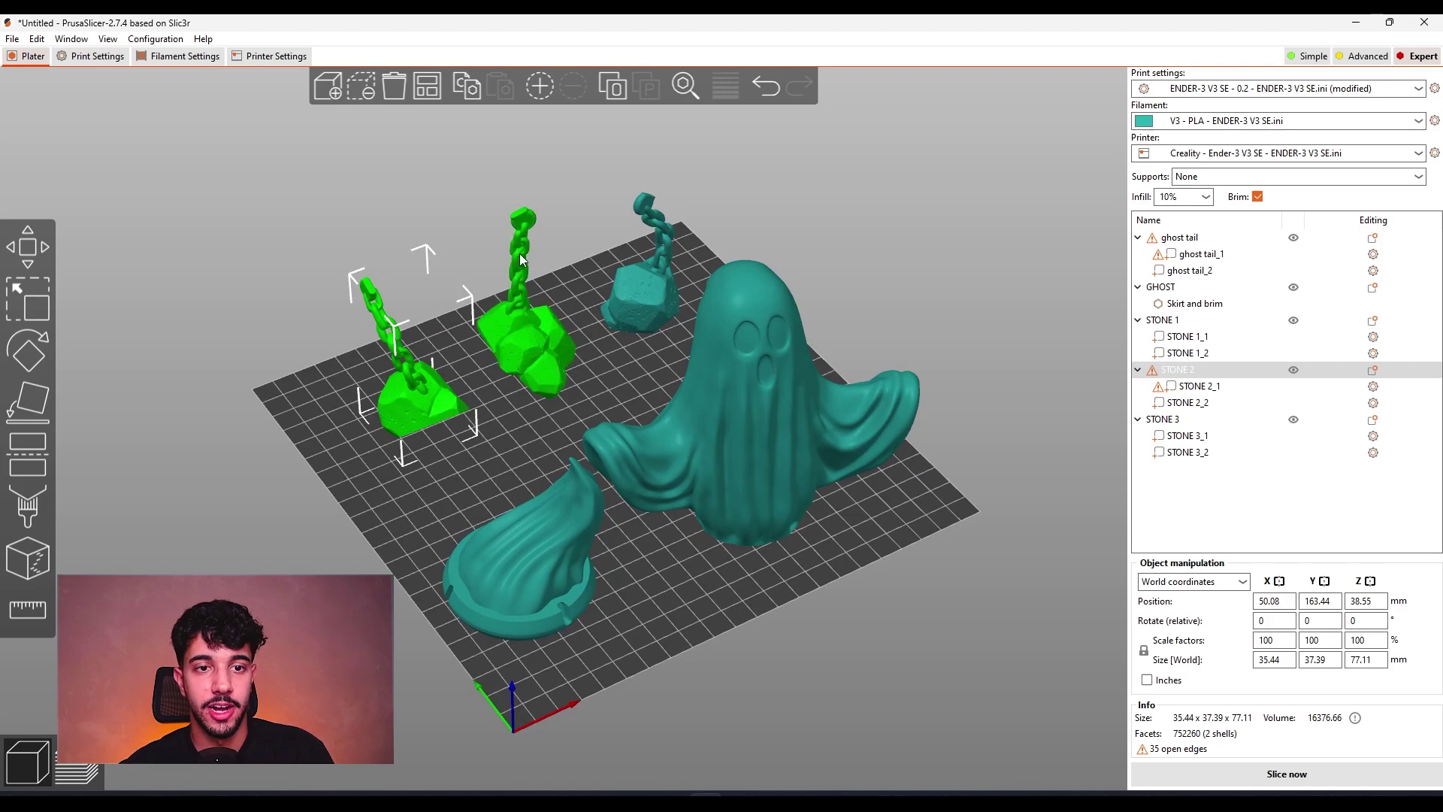
{"action": "left_click", "coordinate": [94, 57]}
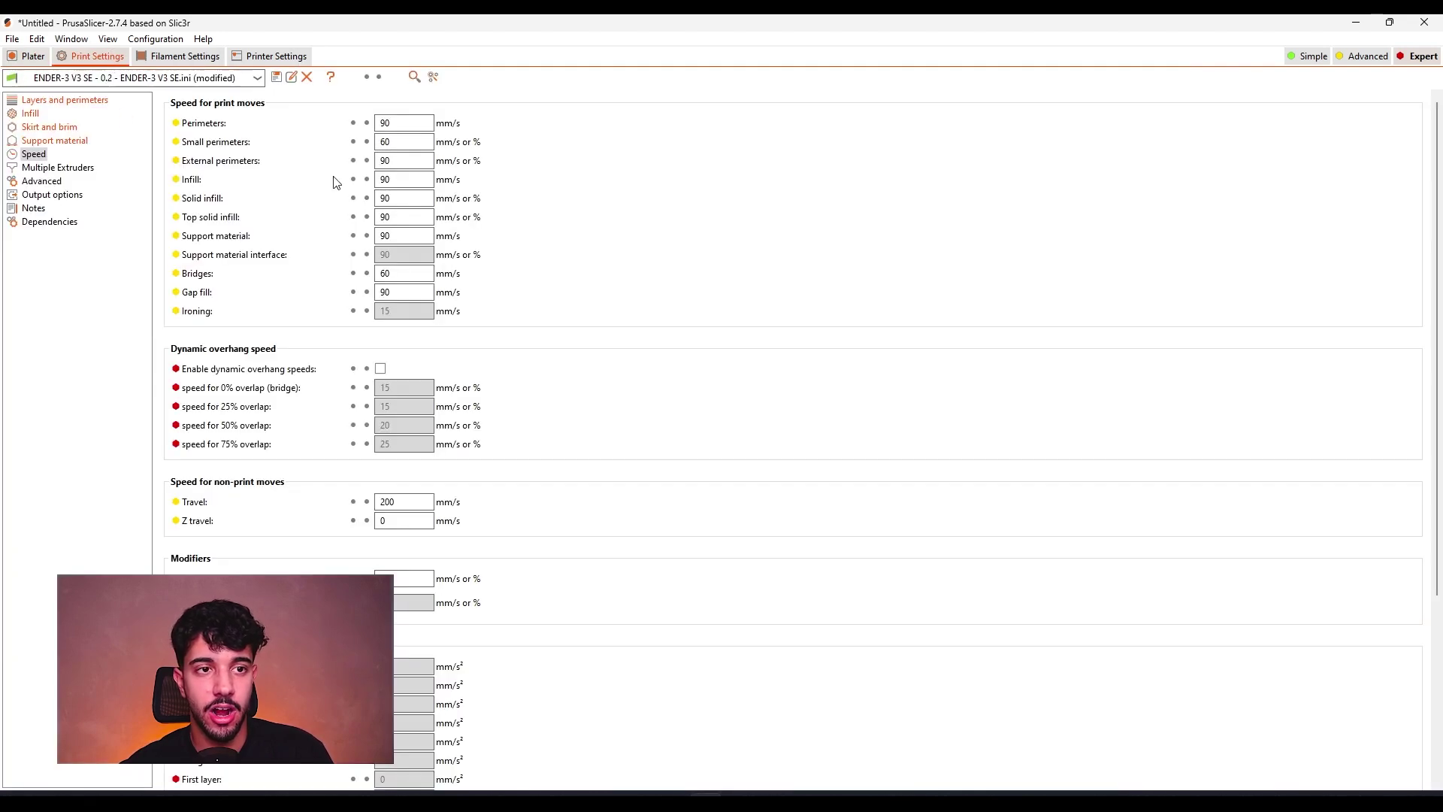
{"action": "left_click", "coordinate": [394, 143]}
{"action": "key", "text": "BackSpace"}
{"action": "key", "text": "BackSpace"}
{"action": "type", "text": "50"}
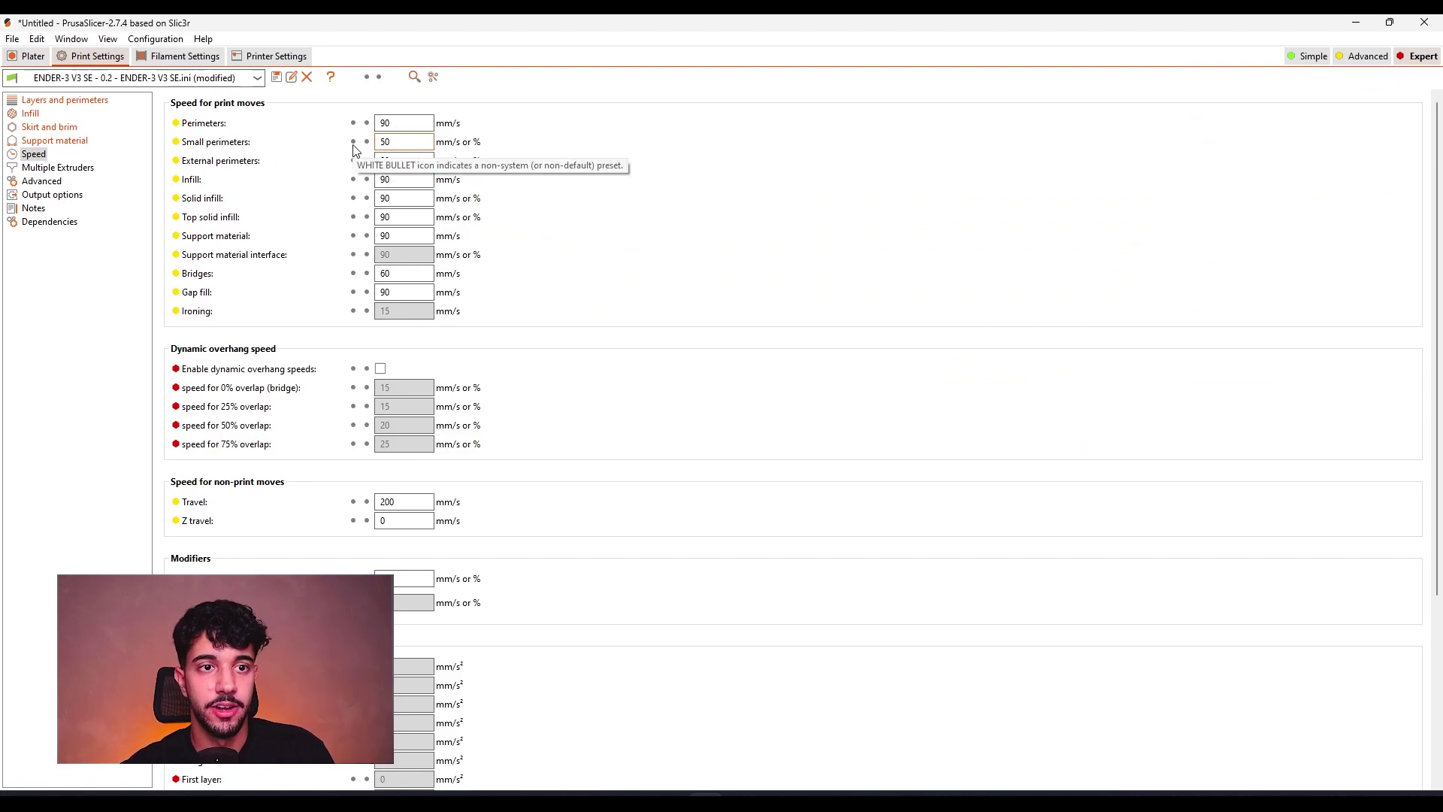
Step: Set the perimeters, external perimeters and infill speeds to 80 mm/s each
{"action": "left_click", "coordinate": [396, 123]}
{"action": "left_click_drag", "start_coordinate": [396, 123], "coordinate": [380, 124]}
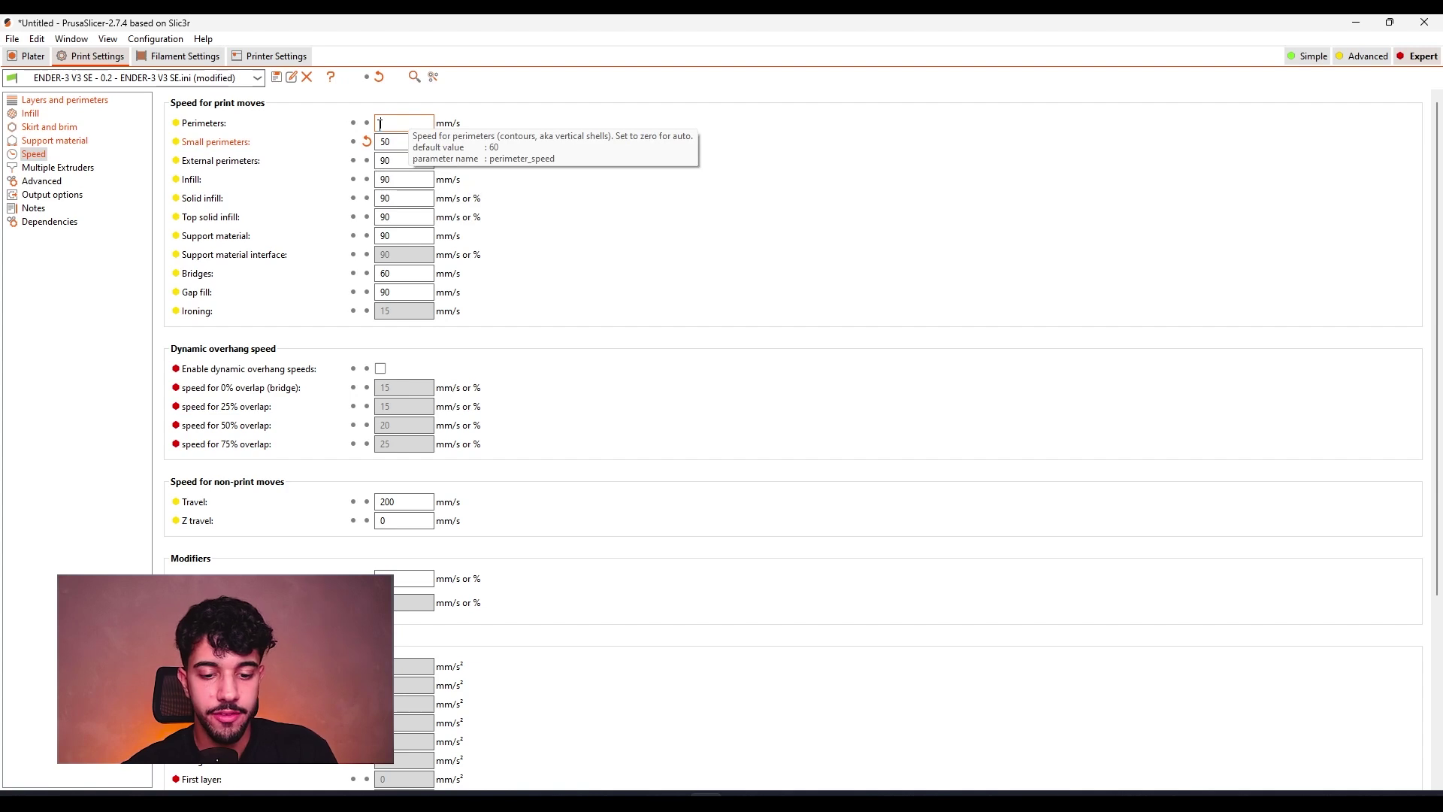
{"action": "left_click_drag", "start_coordinate": [401, 163], "coordinate": [383, 161]}
{"action": "key", "text": "BackSpace"}
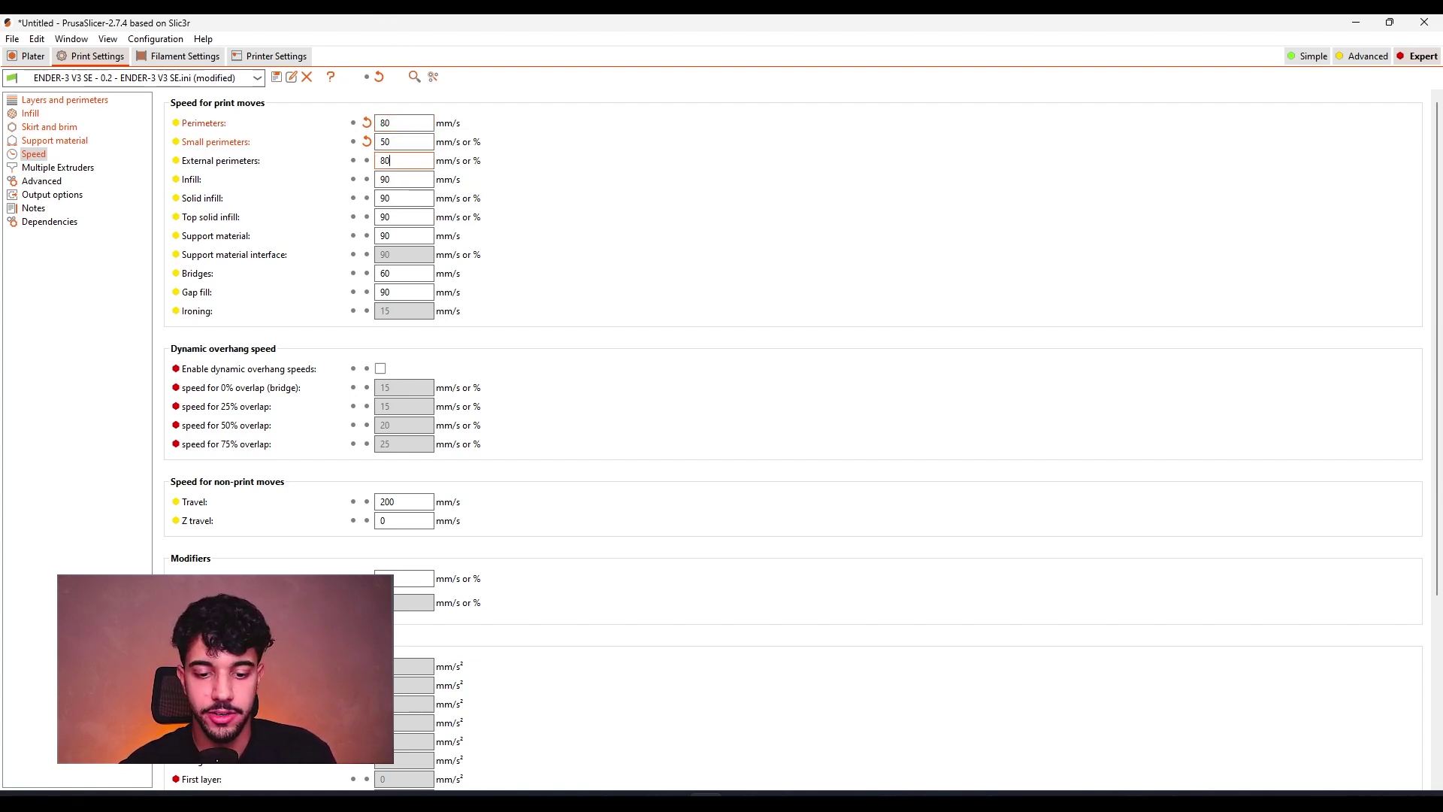
{"action": "left_click_drag", "start_coordinate": [421, 181], "coordinate": [379, 180]}
{"action": "key", "text": "BackSpace"}
{"action": "type", "text": "80"}
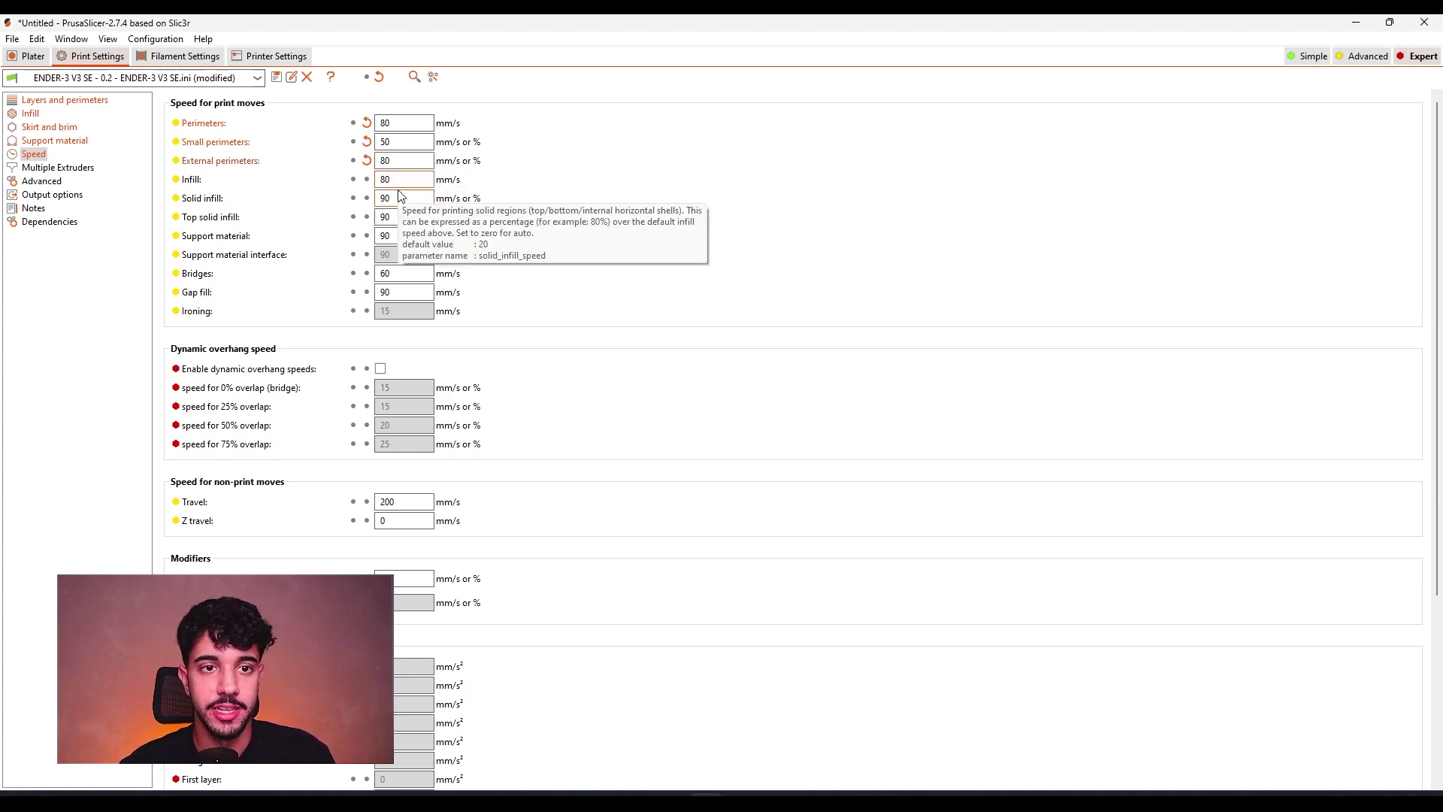
Step: Set the solid infill, top solid infill, support material and gap fill speeds to 80 mm/s each
{"action": "left_click_drag", "start_coordinate": [398, 198], "coordinate": [380, 198]}
{"action": "key", "text": "BackSpace"}
{"action": "type", "text": "8"}
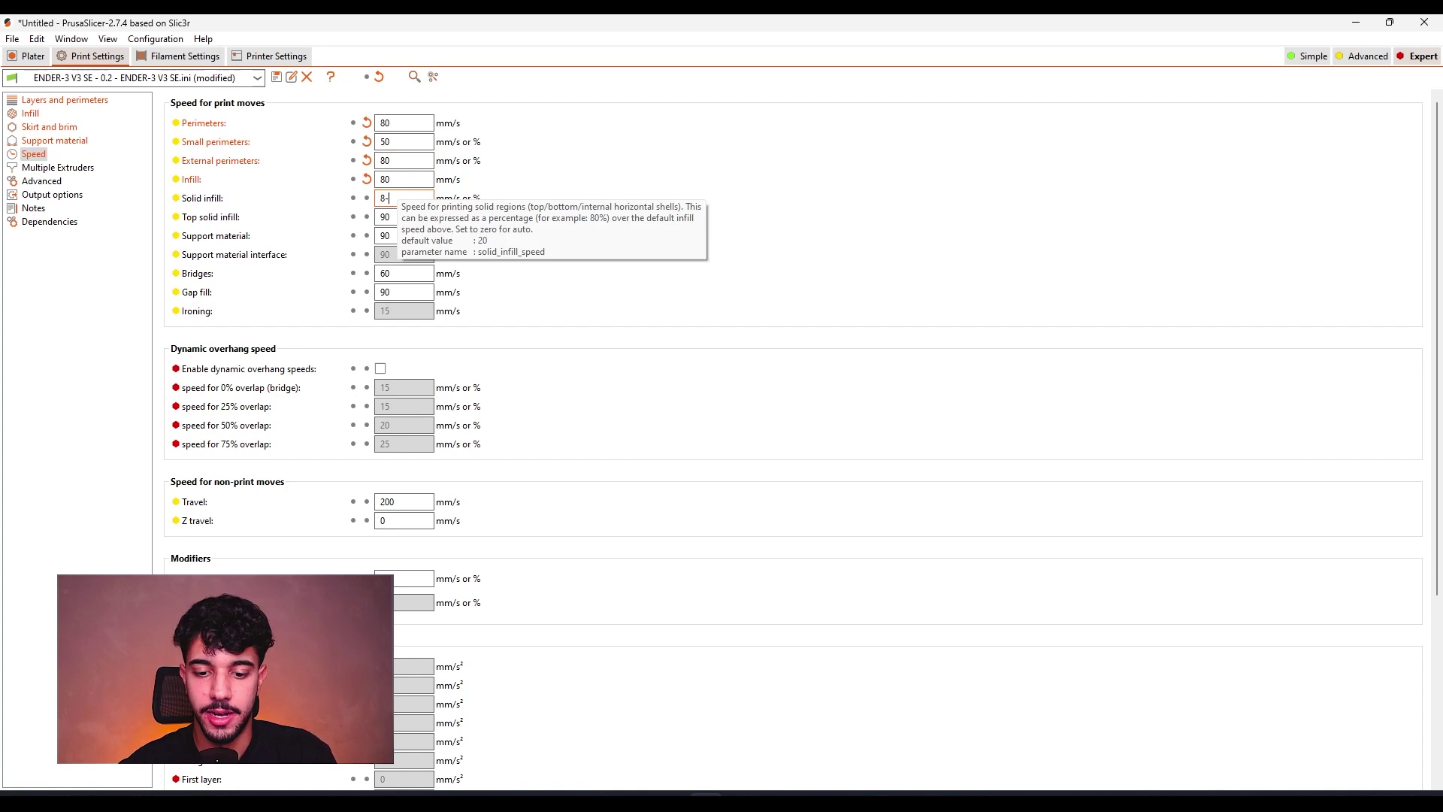
{"action": "left_click_drag", "start_coordinate": [398, 217], "coordinate": [379, 217]}
{"action": "type", "text": "80"}
{"action": "key", "text": "Tab"}
{"action": "type", "text": "80"}
{"action": "key", "text": "Tab"}
{"action": "key", "text": "Tab"}
{"action": "type", "text": "80"}
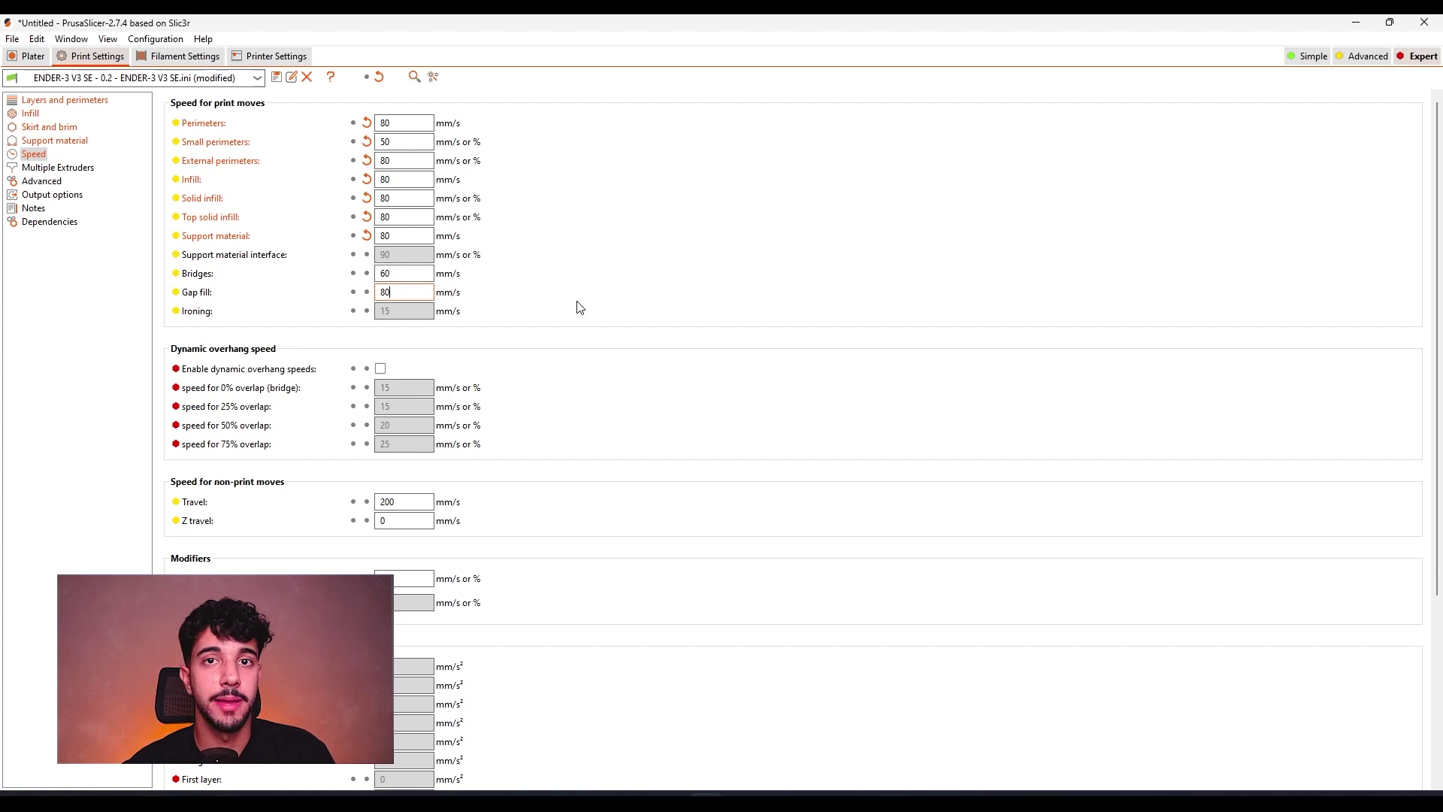
{"action": "left_click", "coordinate": [133, 322]}
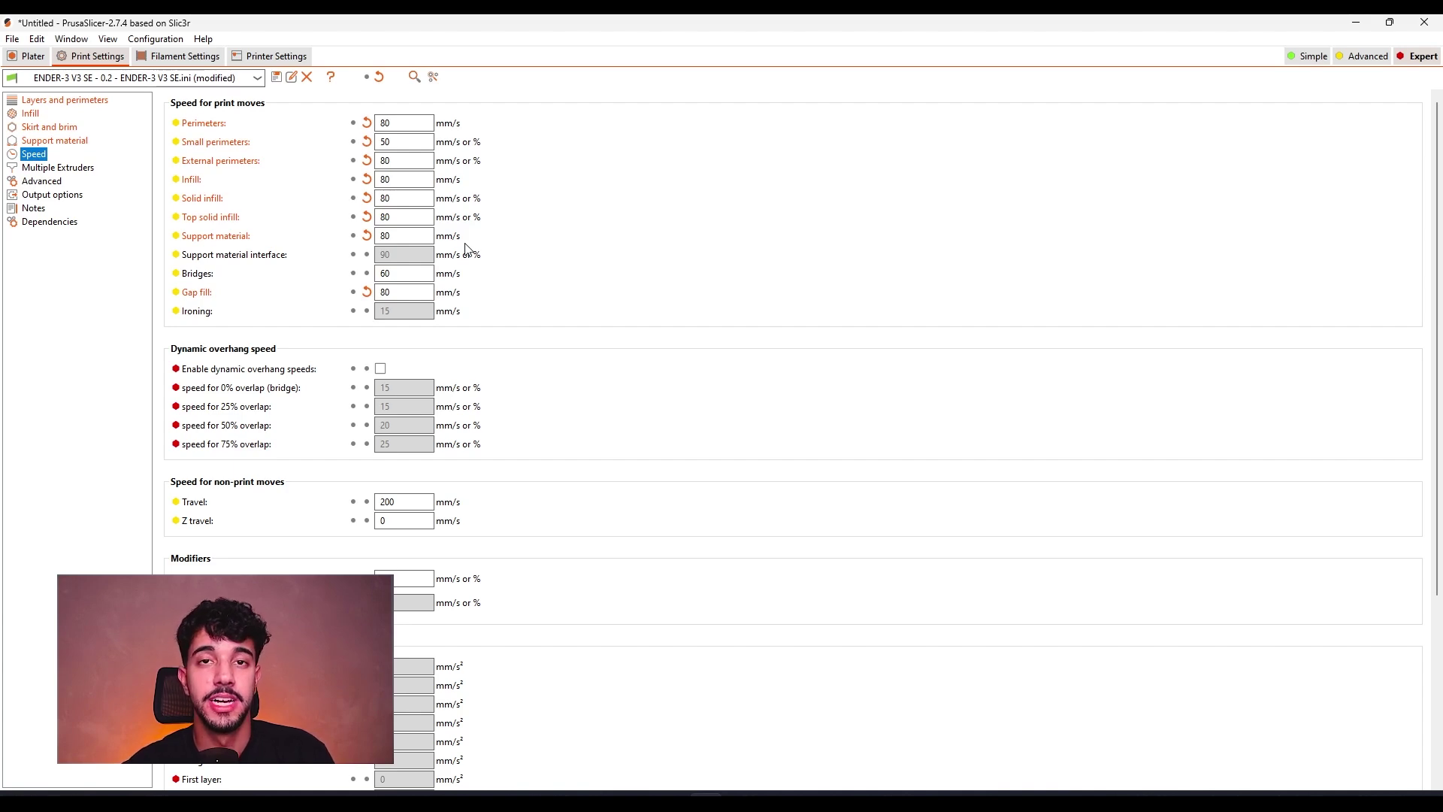
Step: Return to the 3D editor and add per-object Layers and Perimeters settings to STONE 3
{"action": "left_click", "coordinate": [30, 56]}
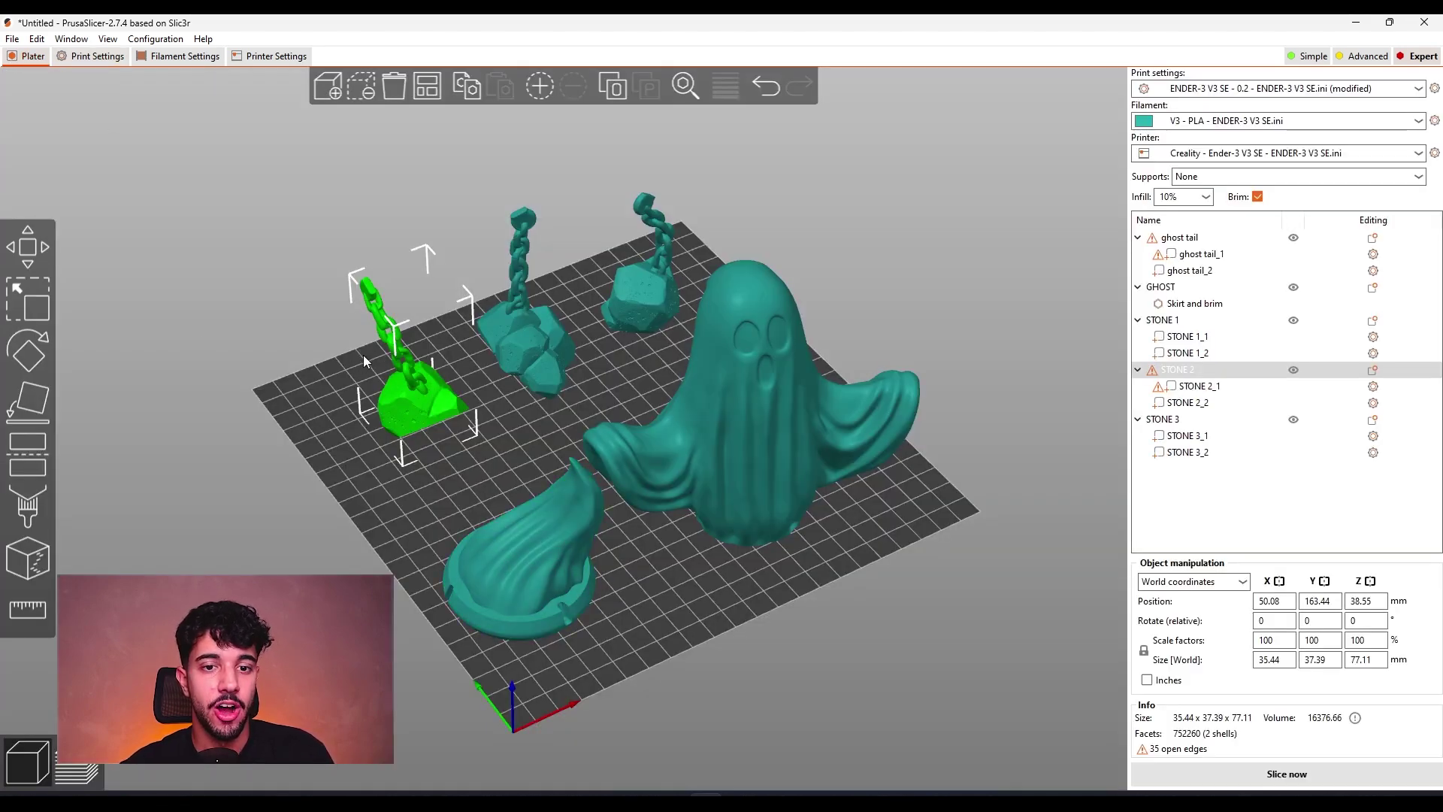
{"action": "left_click", "coordinate": [523, 326]}
{"action": "left_click", "coordinate": [609, 298]}
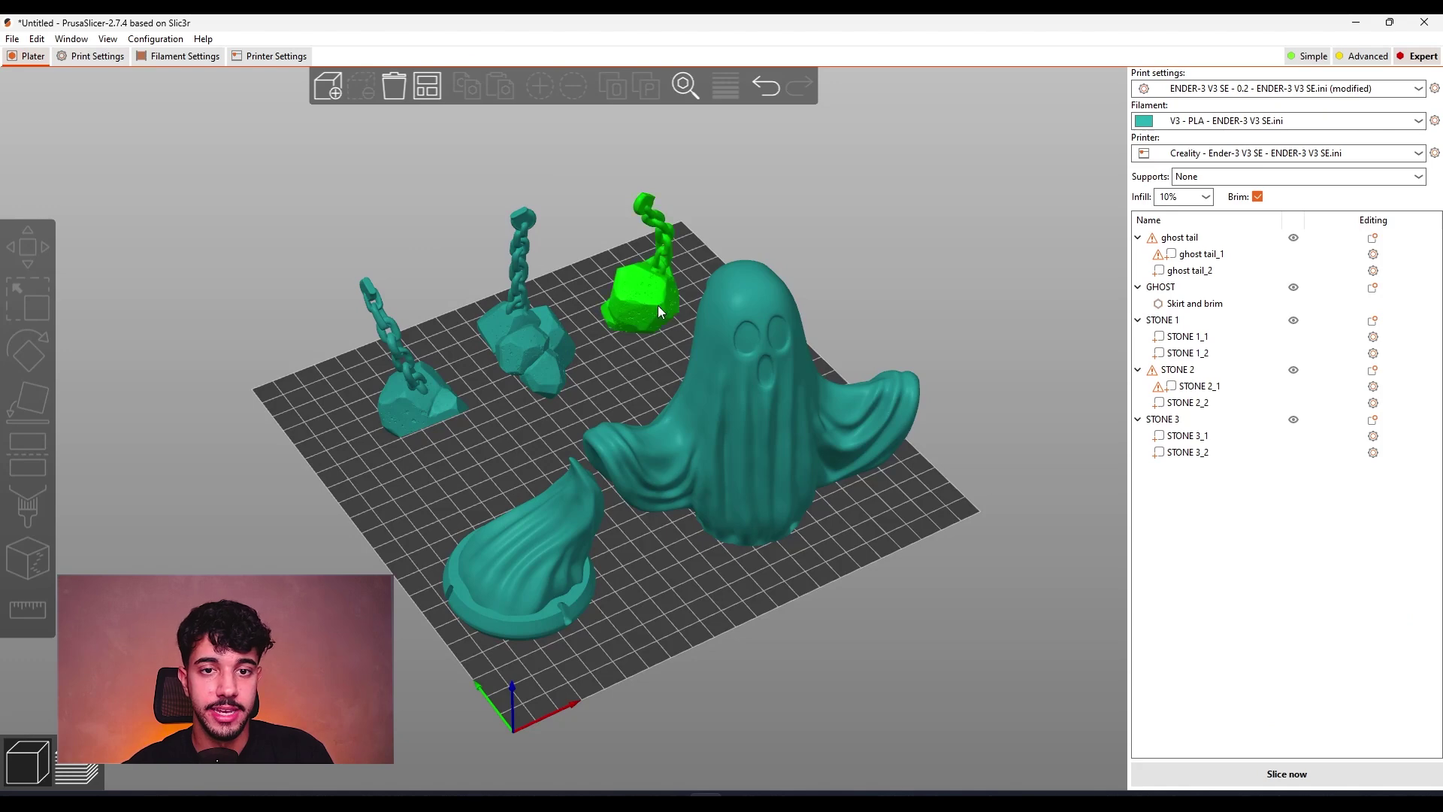
{"action": "left_click", "coordinate": [727, 417]}
{"action": "left_click_drag", "start_coordinate": [728, 417], "coordinate": [724, 576]}
{"action": "left_click", "coordinate": [574, 324]}
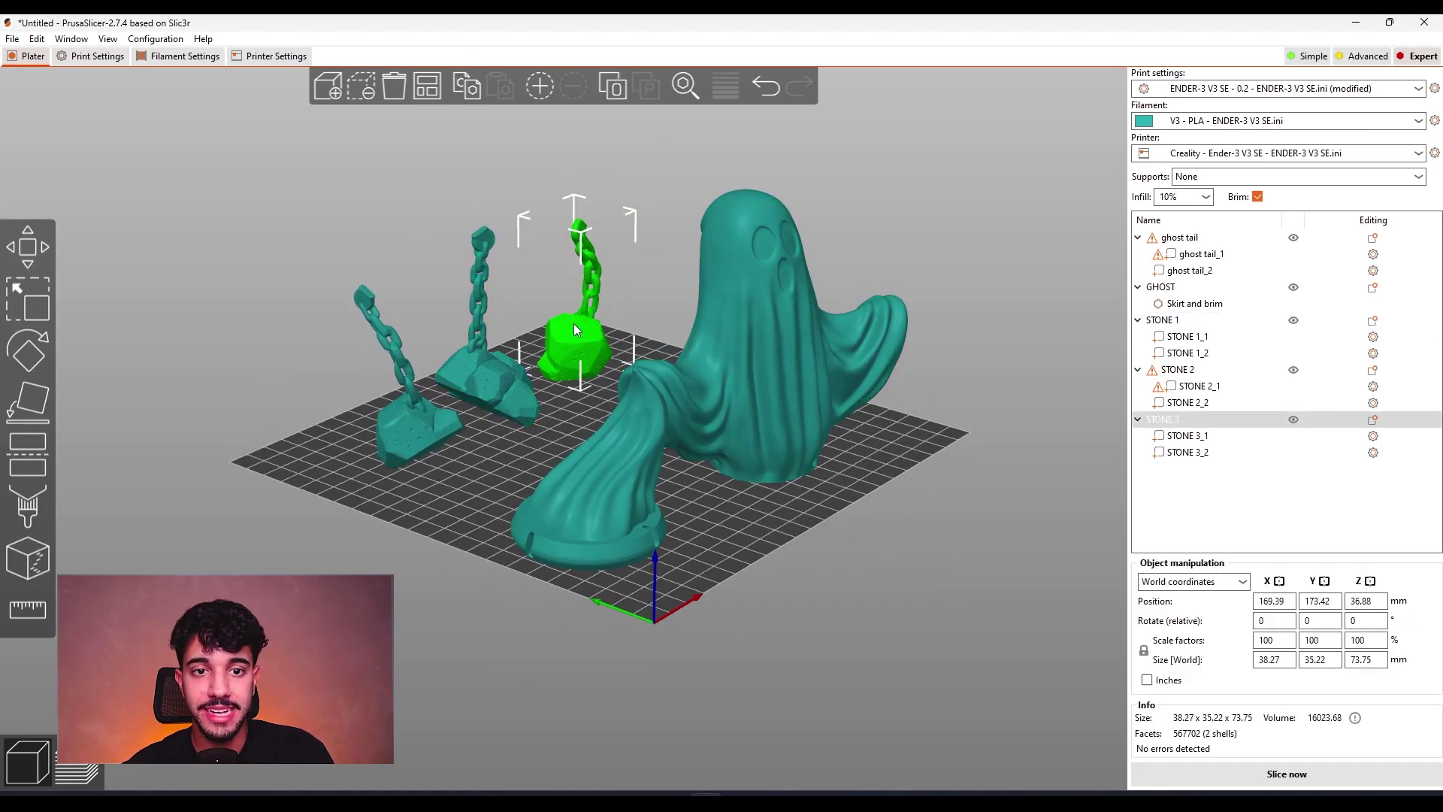
{"action": "left_click", "coordinate": [413, 398]}
{"action": "left_click", "coordinate": [594, 355]}
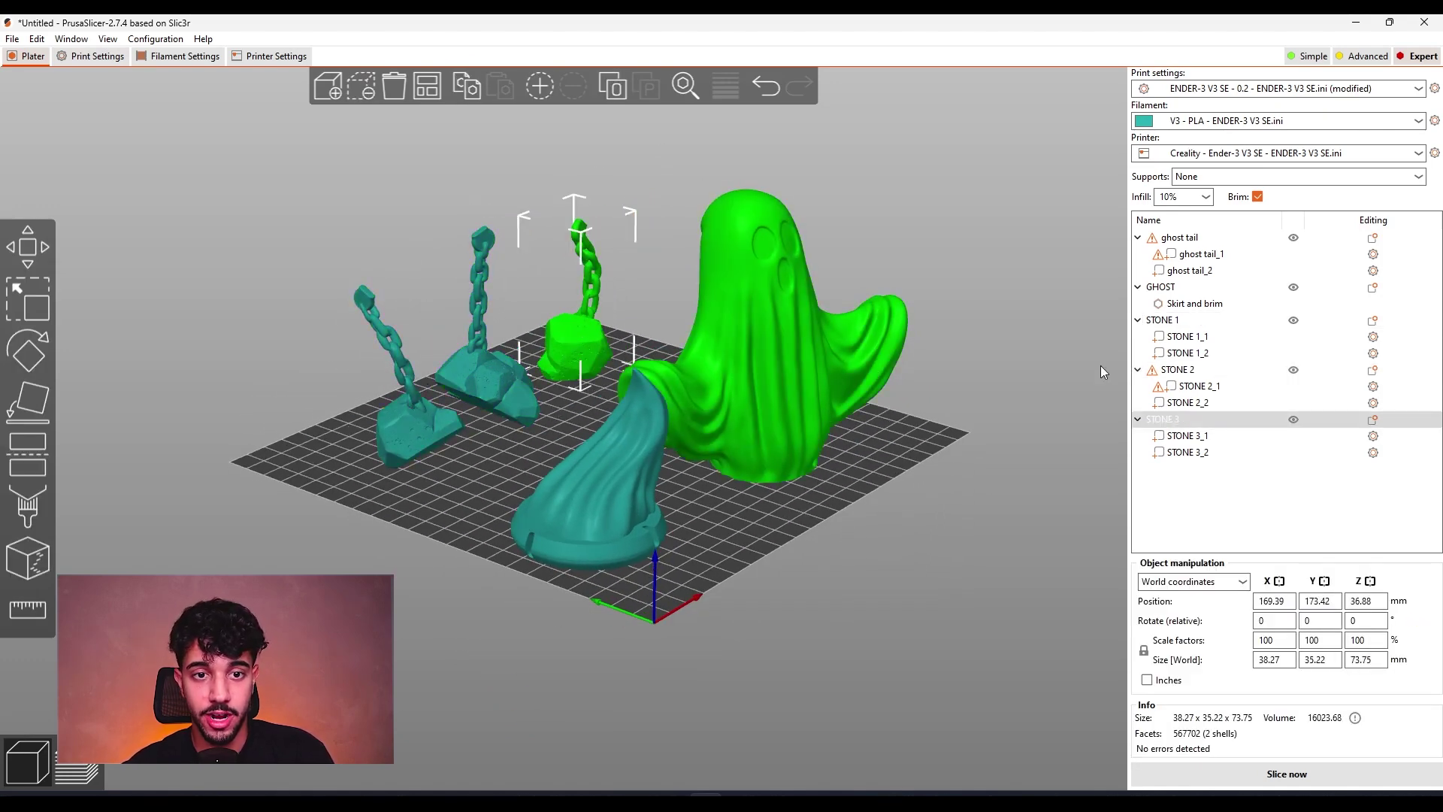
{"action": "right_click", "coordinate": [1177, 419]}
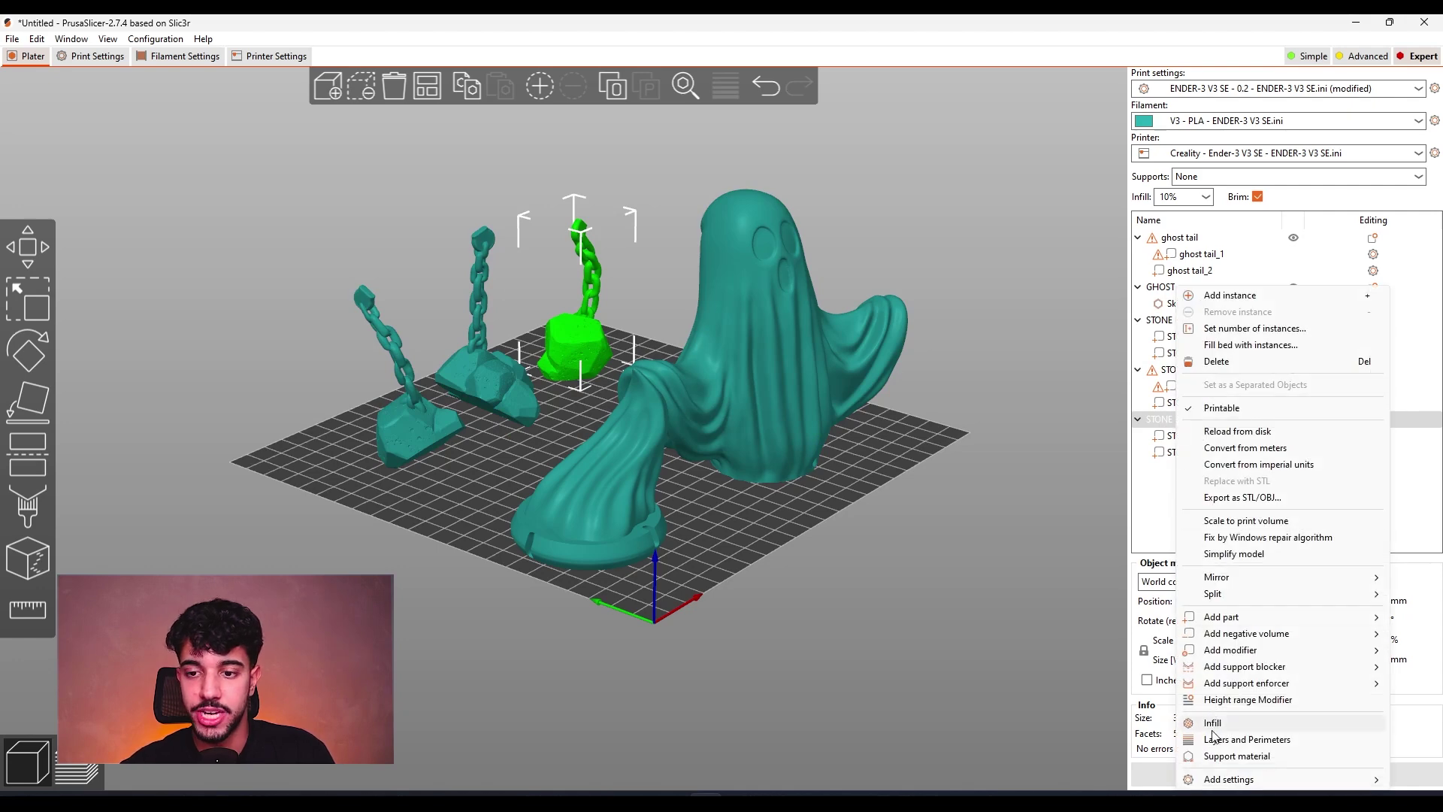
{"action": "left_click", "coordinate": [1248, 740]}
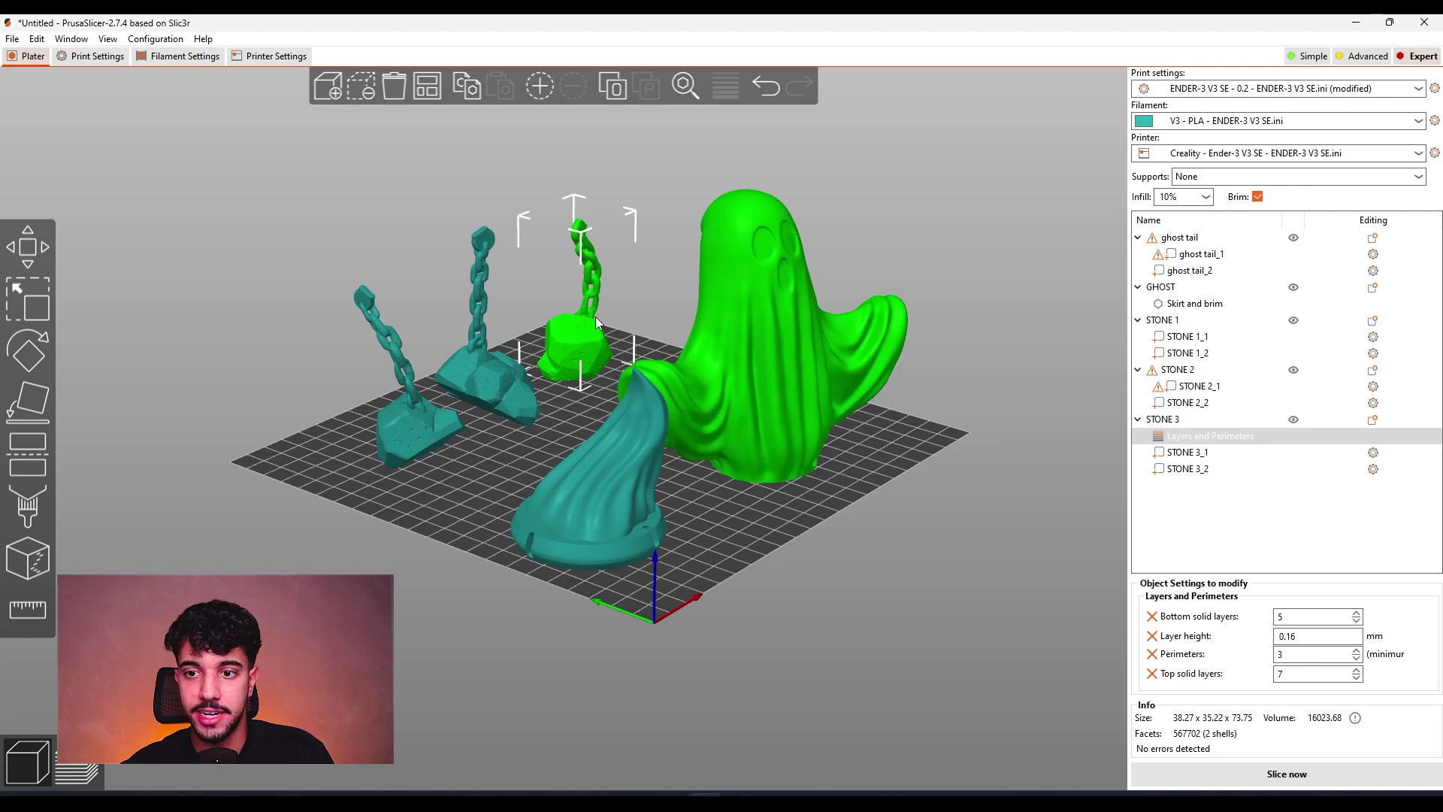
Step: Set STONE 3's own layer height to 0.14 mm
{"action": "left_click", "coordinate": [480, 366]}
{"action": "left_click", "coordinate": [572, 338]}
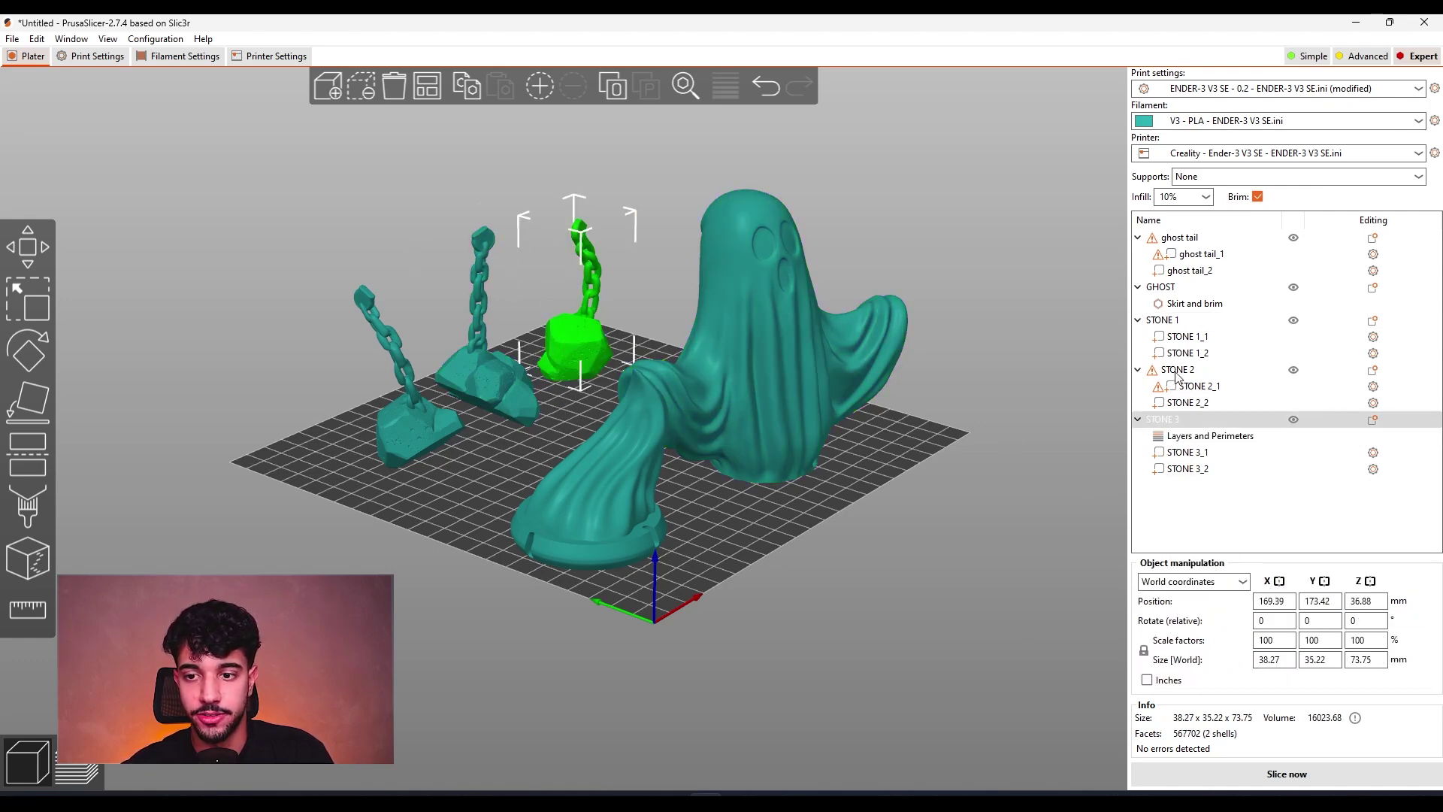
{"action": "left_click", "coordinate": [1193, 438]}
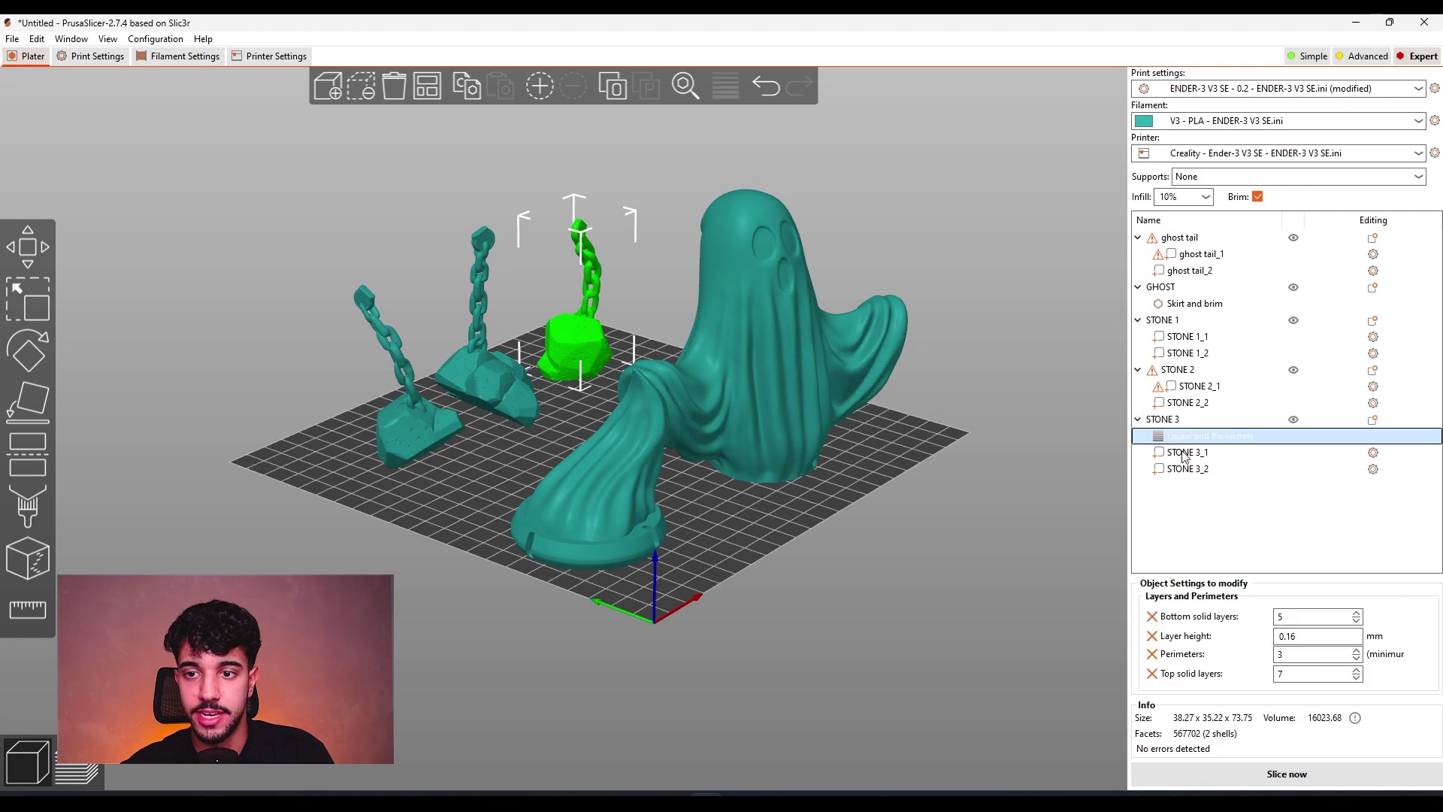
{"action": "left_click", "coordinate": [1296, 637]}
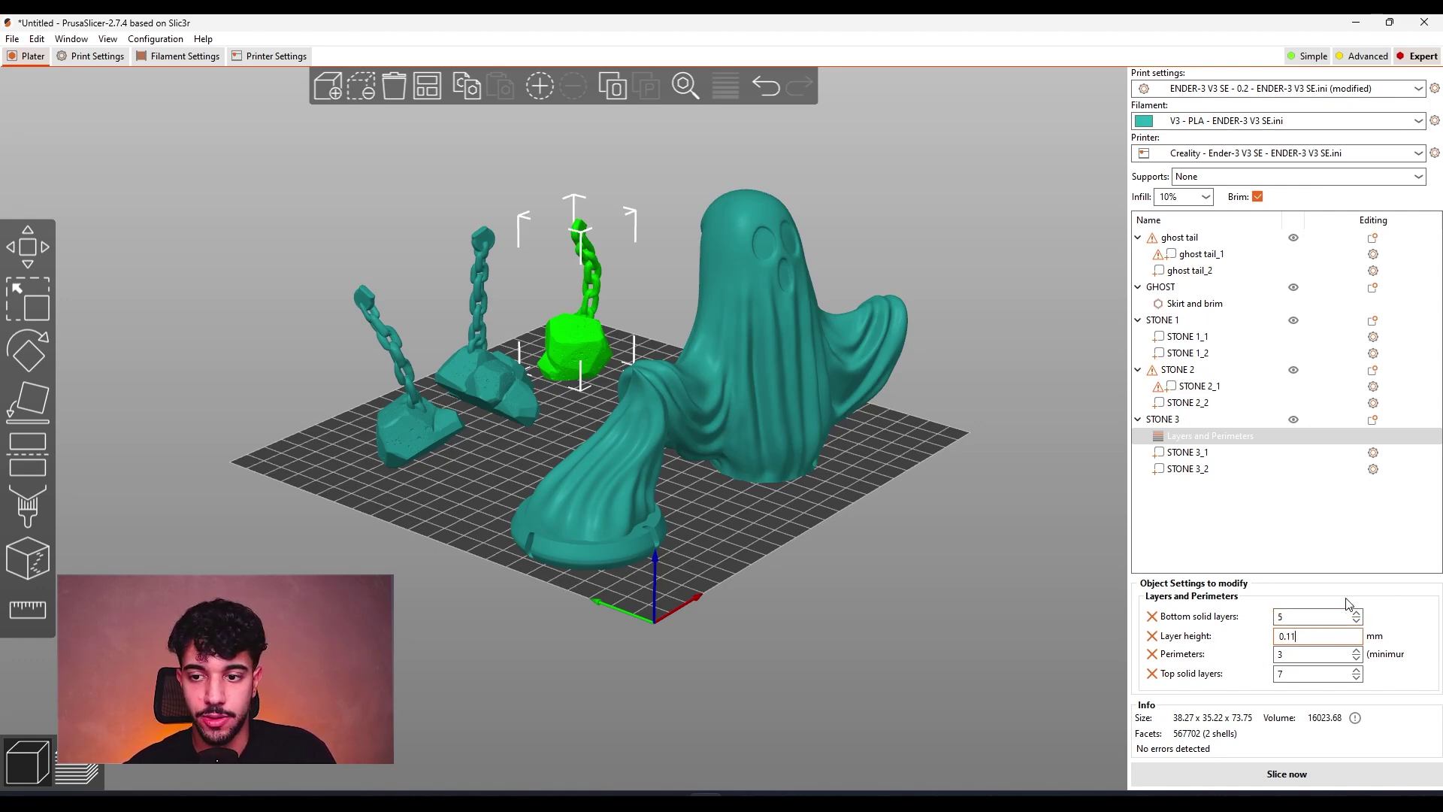
{"action": "left_click", "coordinate": [1298, 535]}
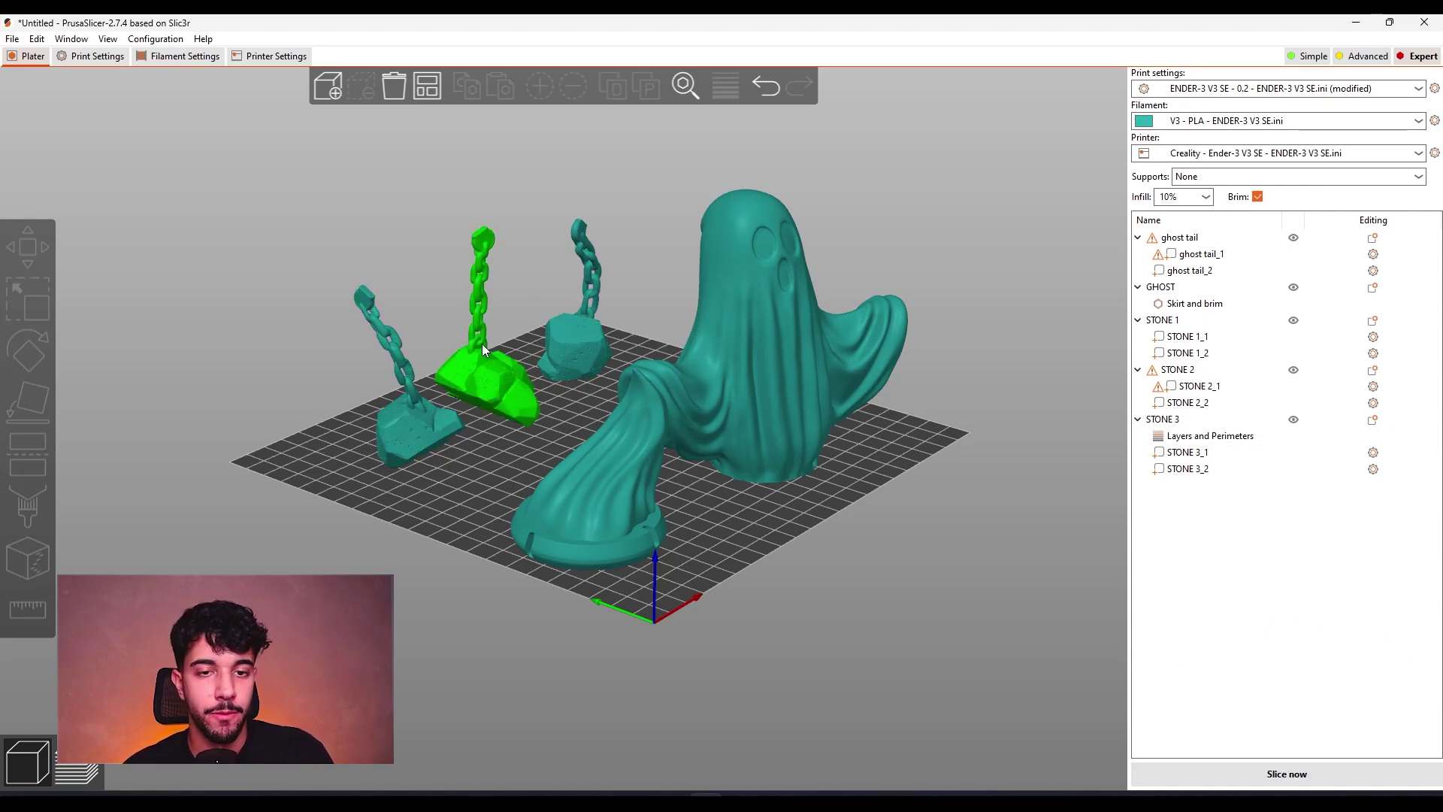
Step: Review which Layers and Perimeters options are enabled for STONE 3 and accept the selection
{"action": "left_click", "coordinate": [444, 378]}
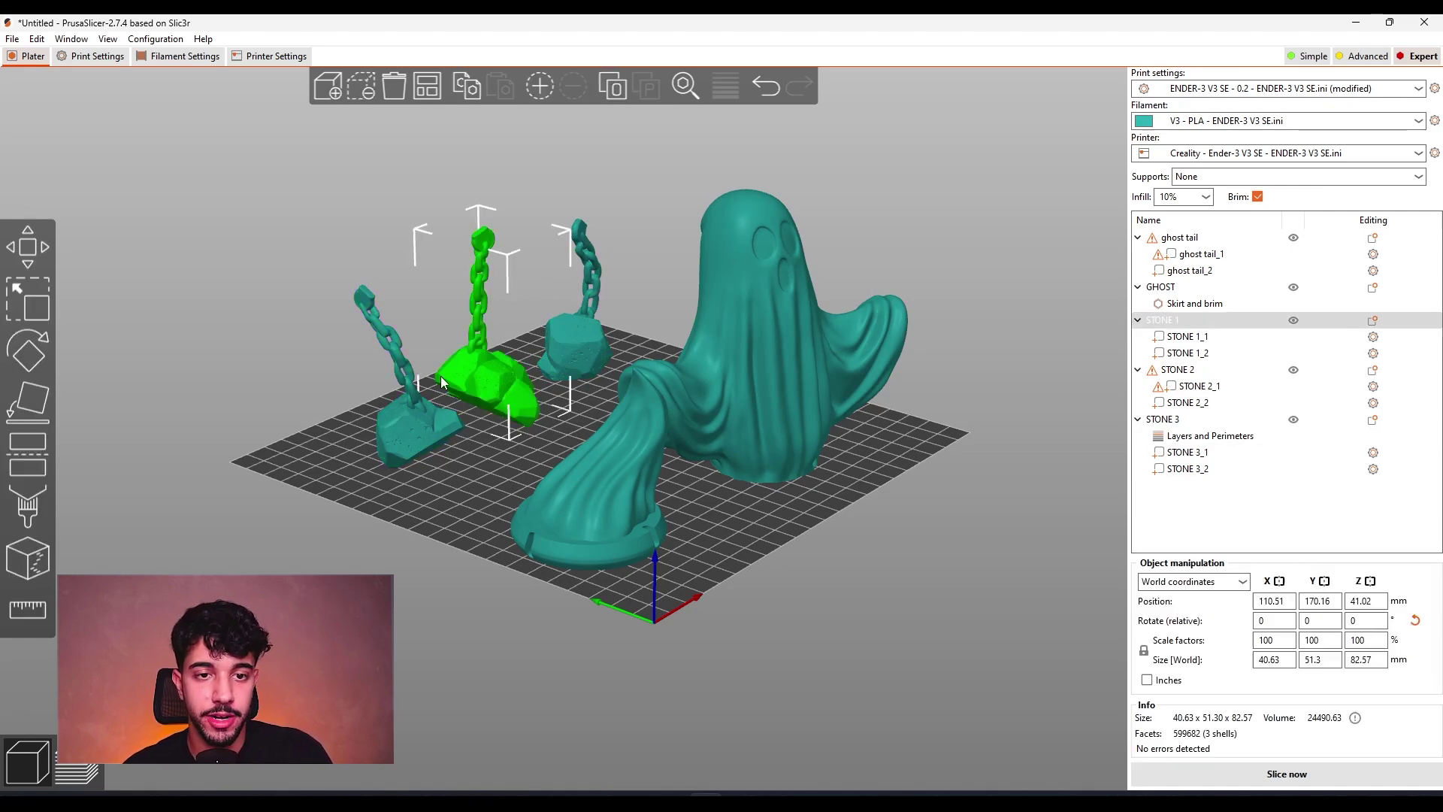
{"action": "left_click", "coordinate": [576, 351]}
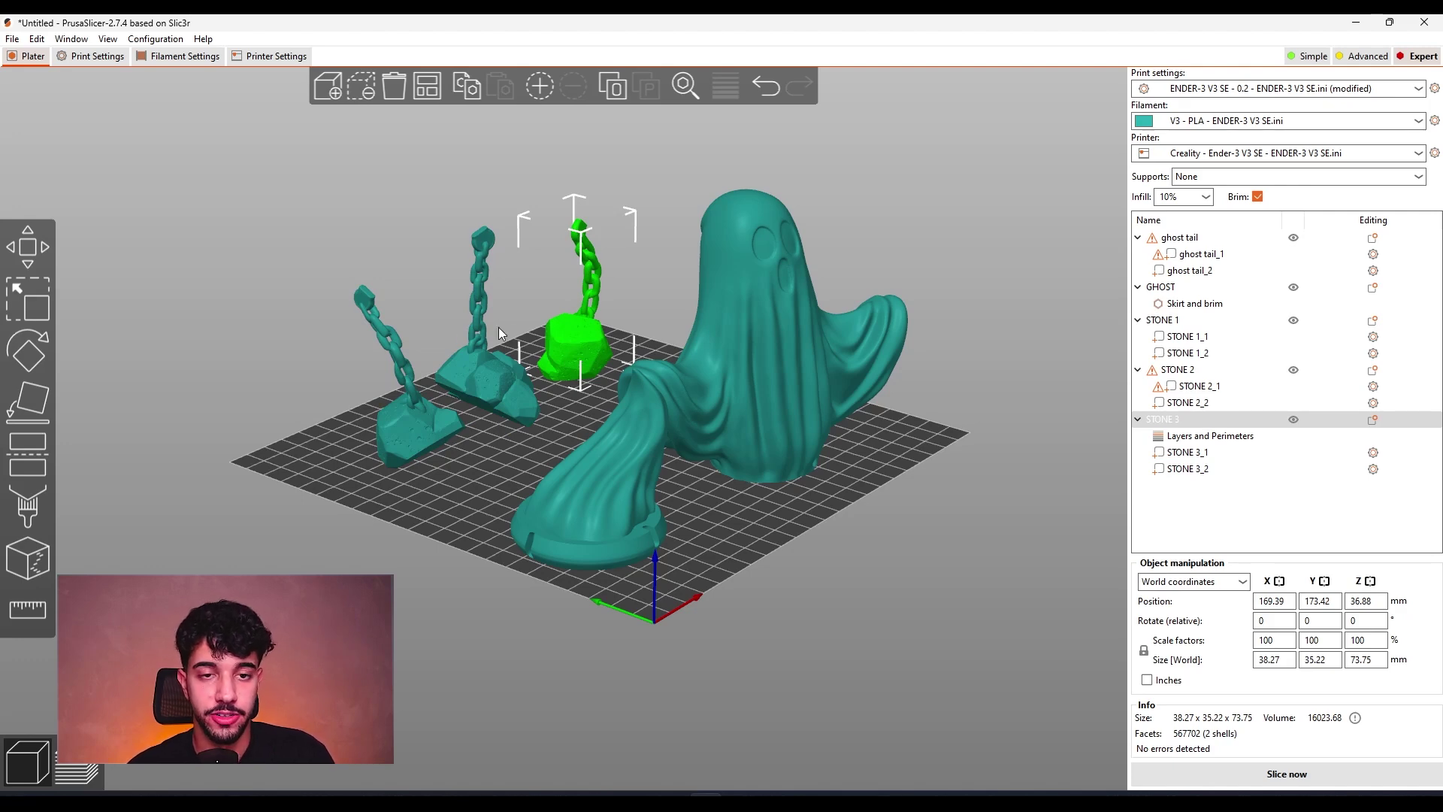
{"action": "right_click", "coordinate": [1200, 421]}
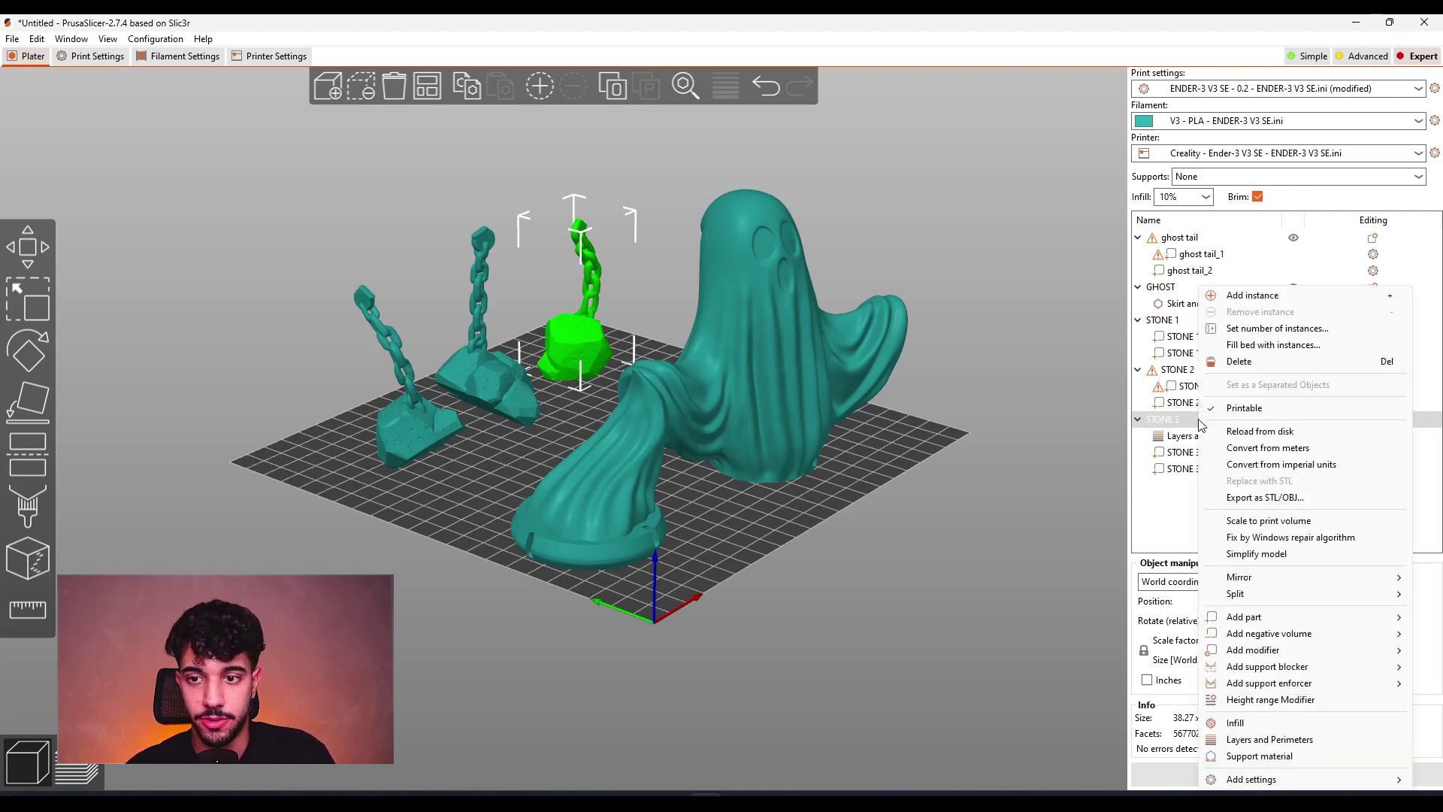
{"action": "mouse_move", "coordinate": [1263, 779]}
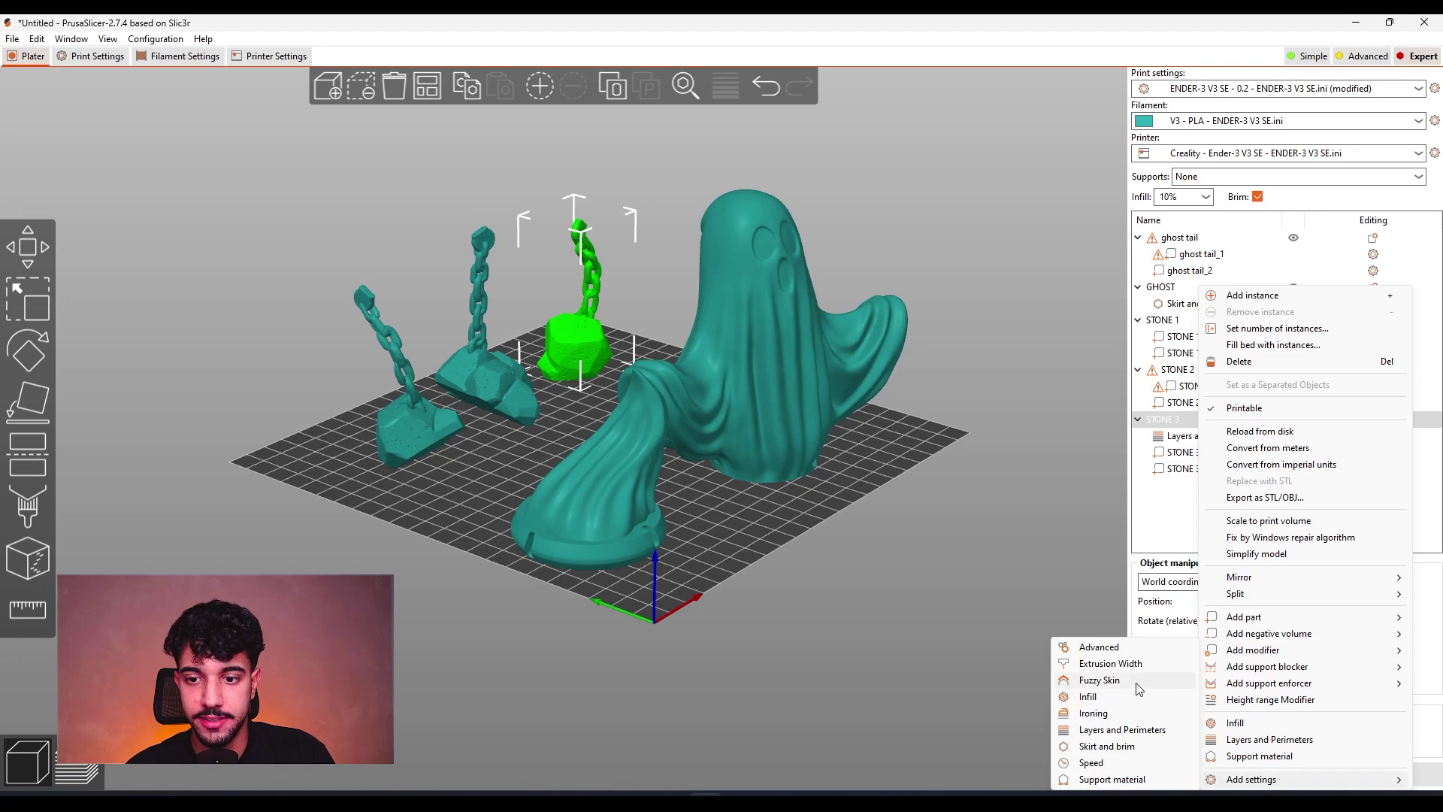
{"action": "left_click", "coordinate": [1122, 729]}
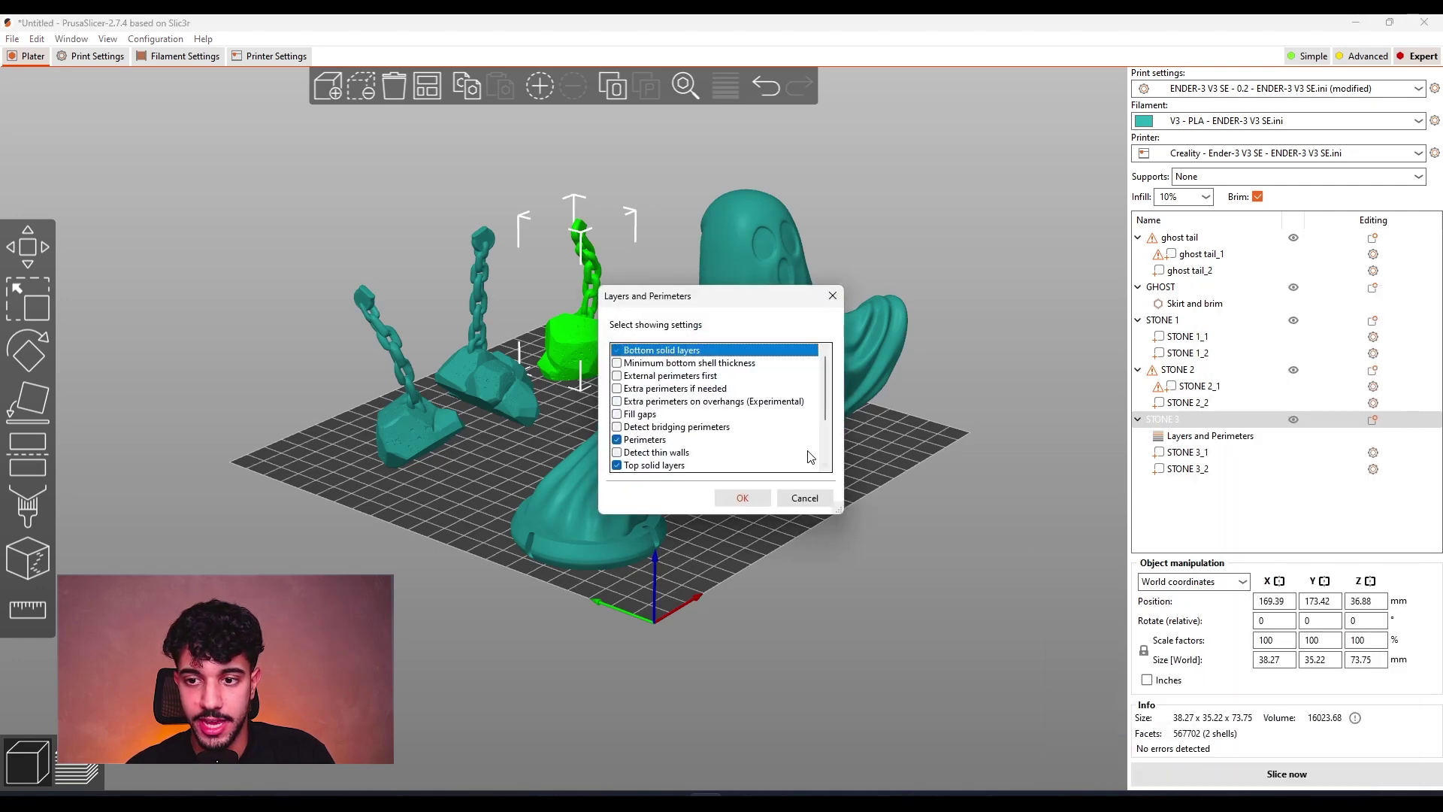
{"action": "left_click", "coordinate": [761, 499]}
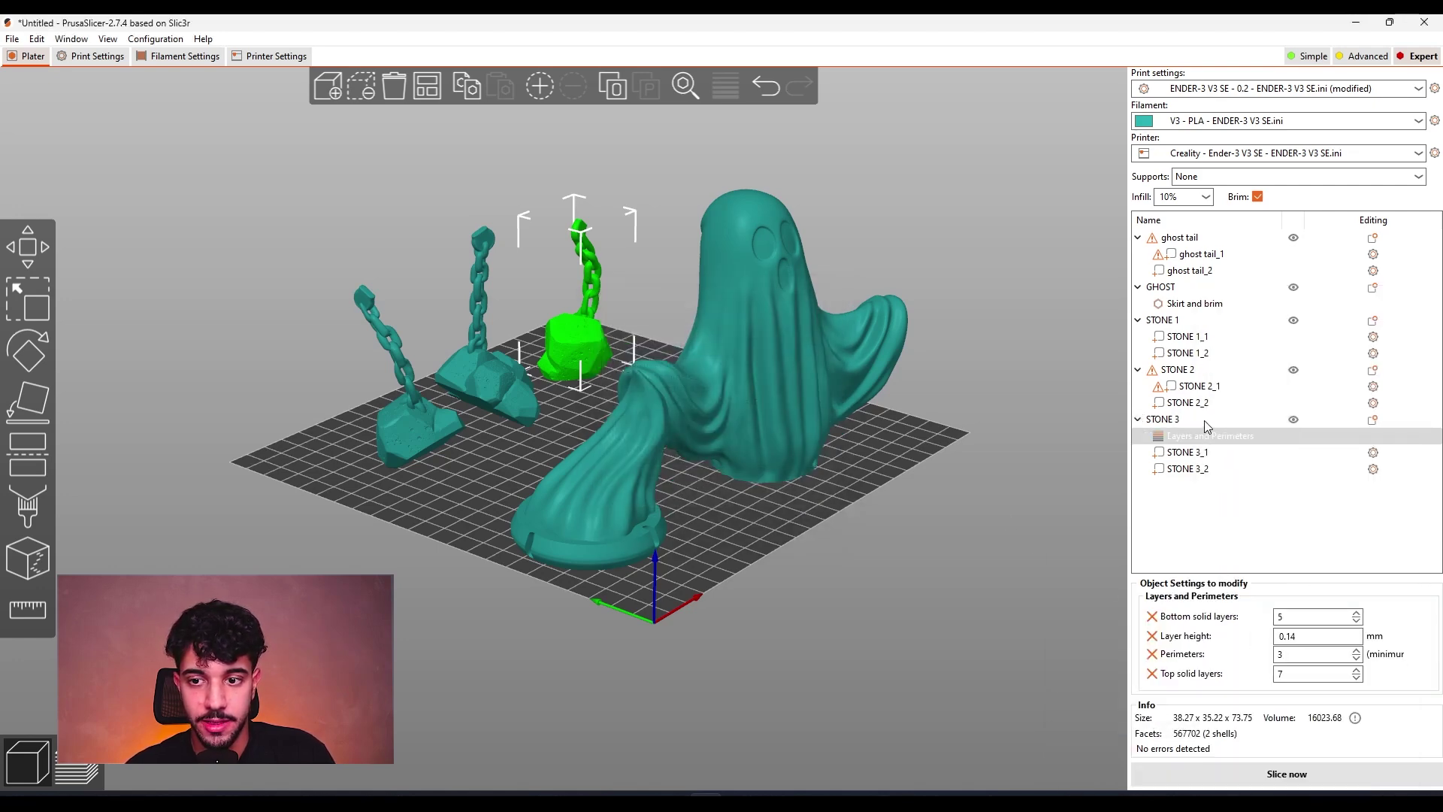
Step: Add per-object Layers and Perimeters settings to STONE 2 and set its perimeters to 5
{"action": "left_click", "coordinate": [1194, 370]}
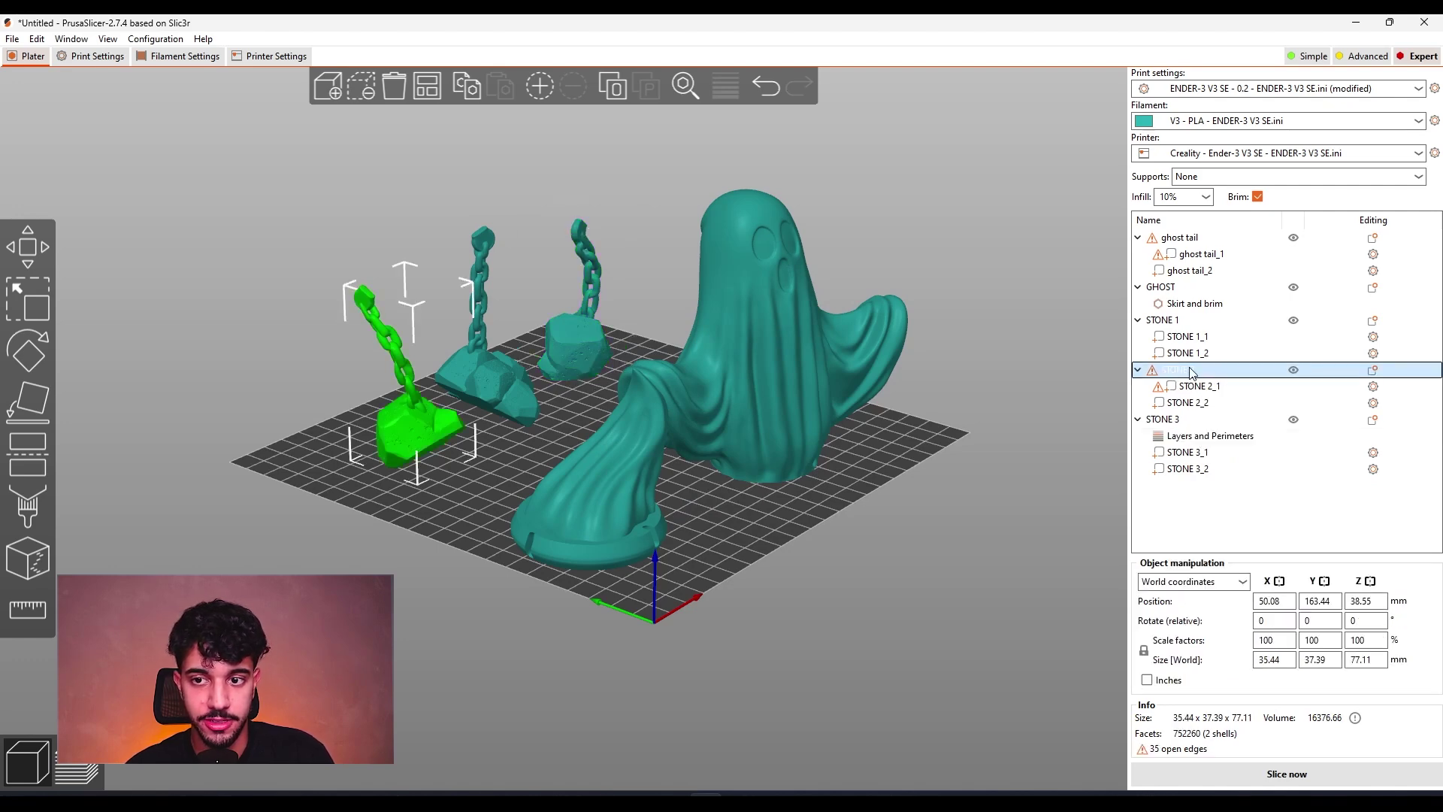
{"action": "right_click", "coordinate": [1192, 372]}
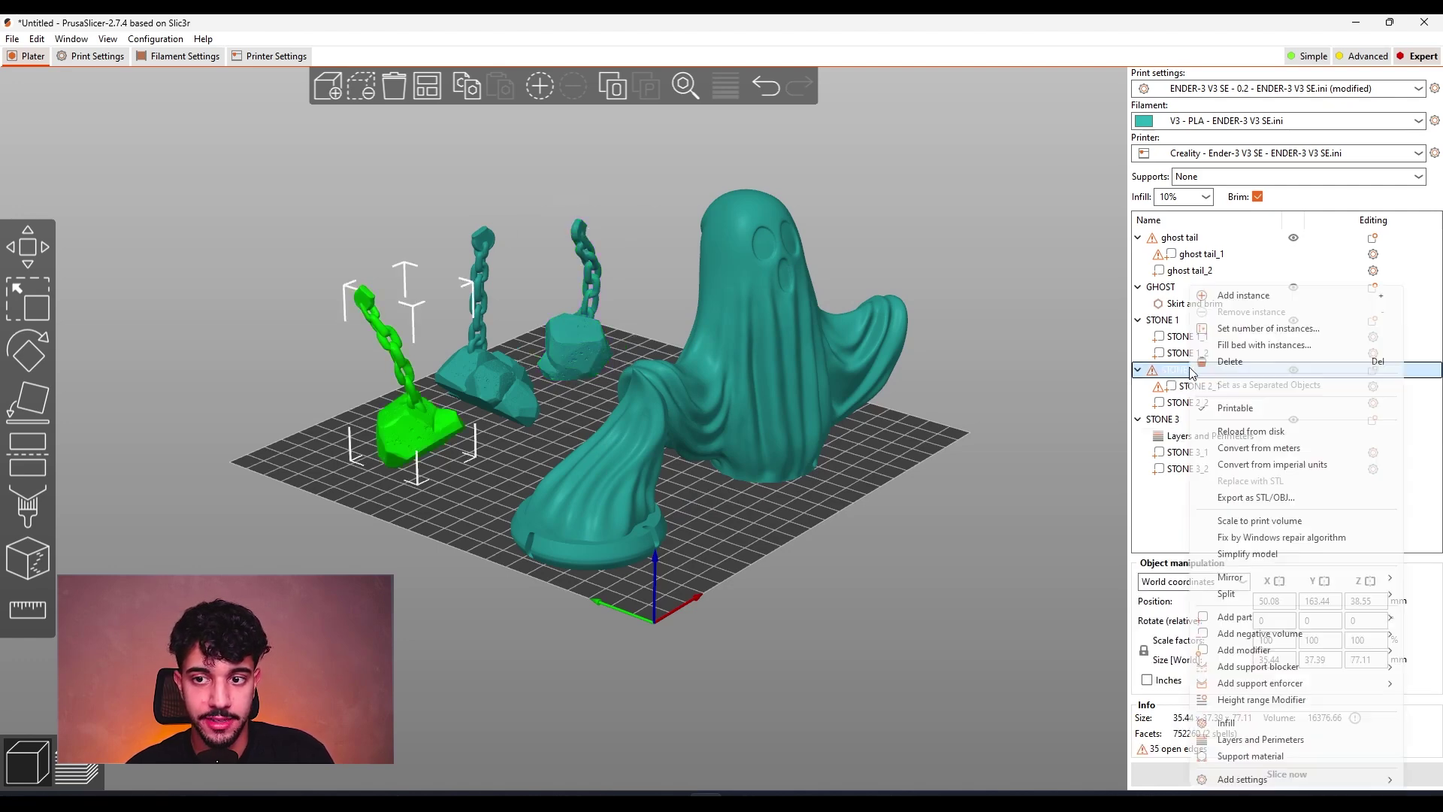
{"action": "left_click", "coordinate": [1250, 740]}
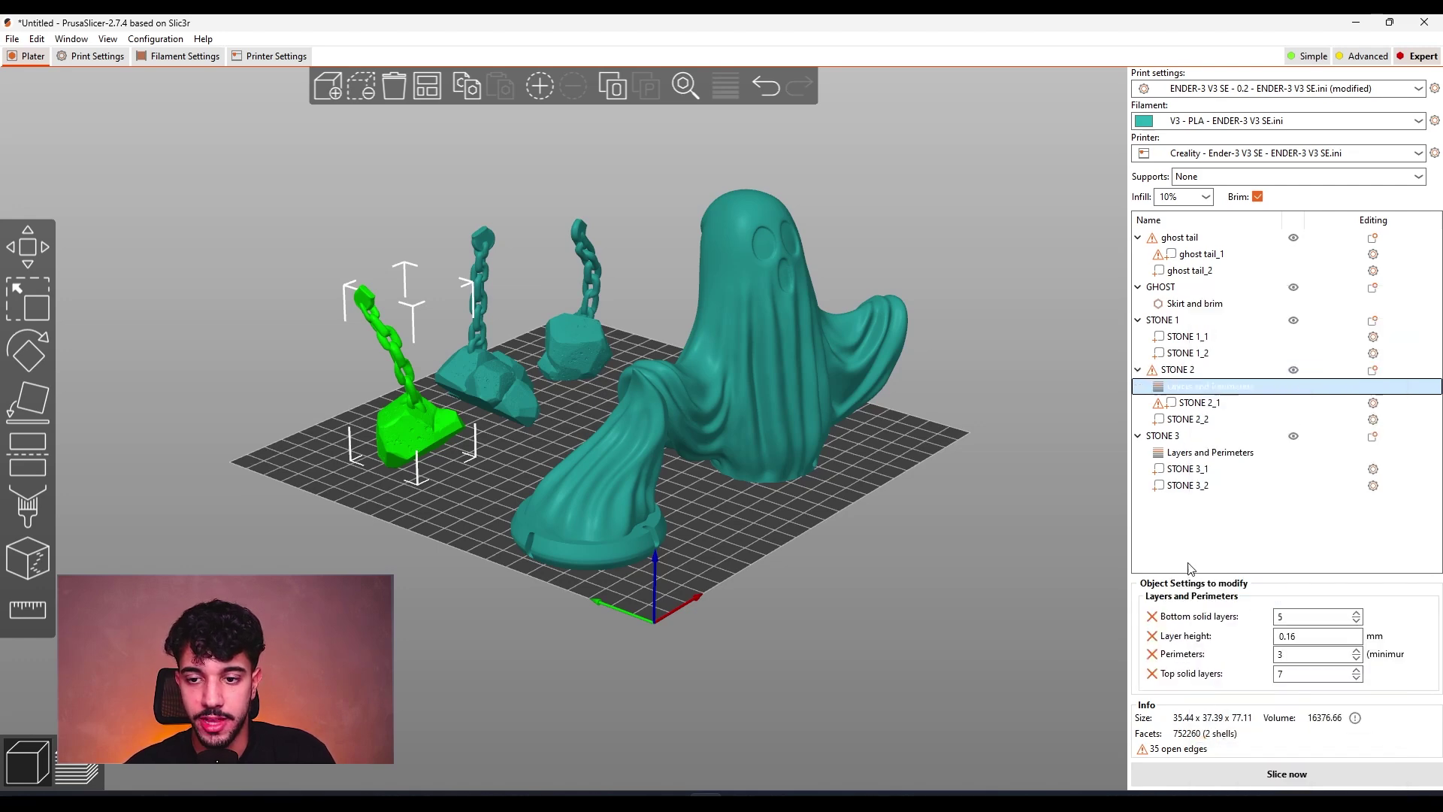
{"action": "double_click", "coordinate": [1293, 656]}
{"action": "type", "text": "5"}
{"action": "left_click", "coordinate": [310, 446]}
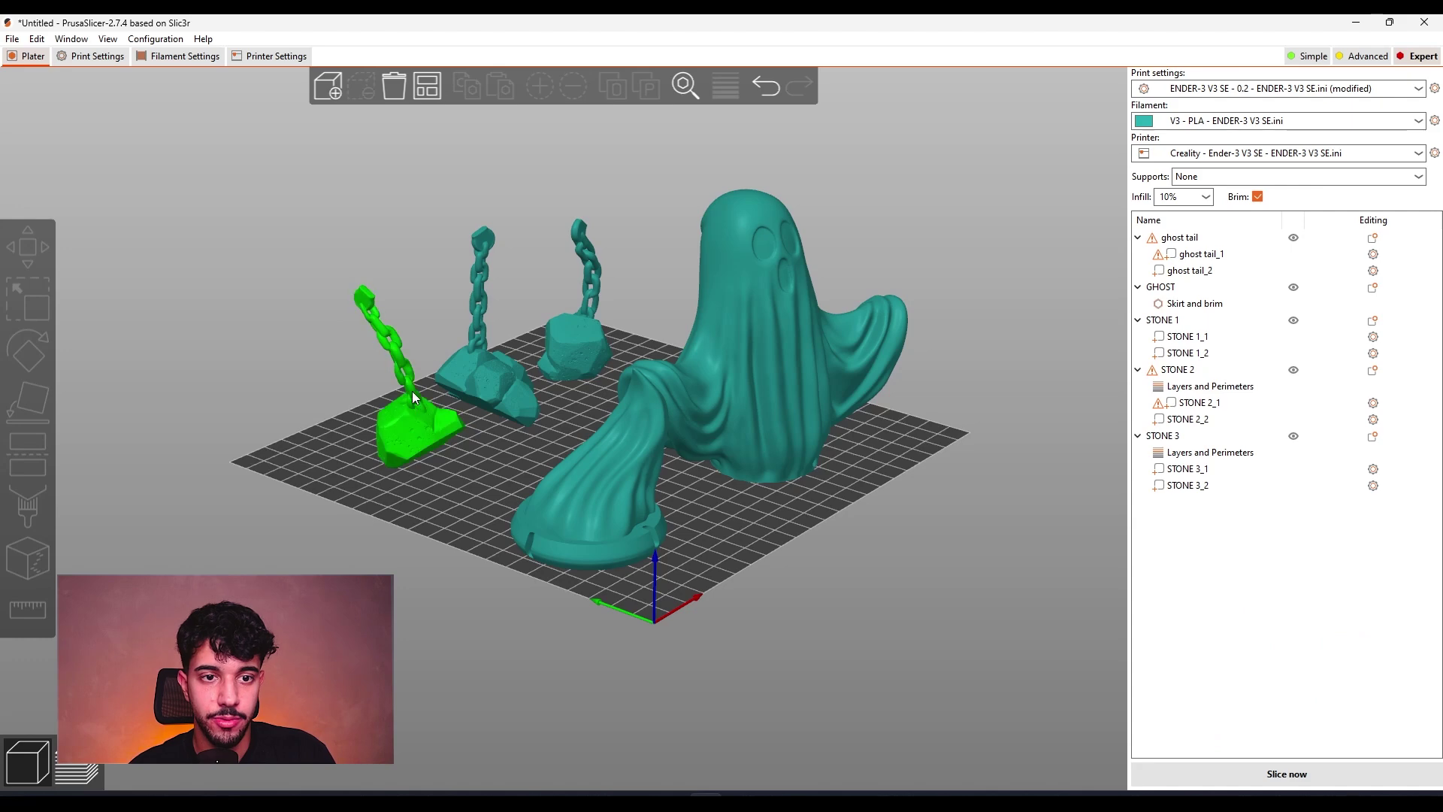
Step: Check the ghost and tail objects on the bed, clear the selection and slice the whole plate
{"action": "left_click", "coordinate": [481, 322]}
{"action": "left_click", "coordinate": [786, 537]}
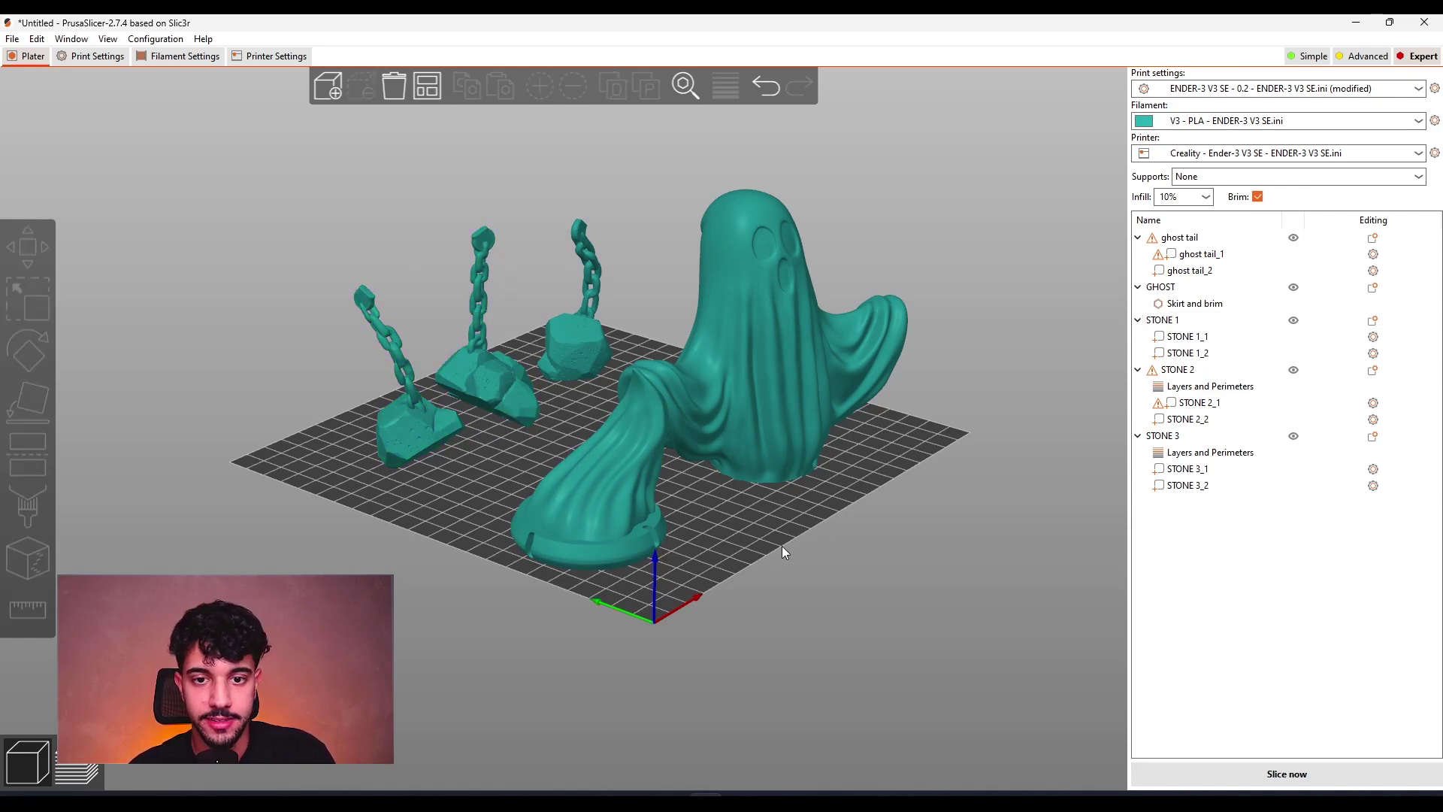
{"action": "left_click_drag", "start_coordinate": [782, 544], "coordinate": [765, 549]}
{"action": "left_click", "coordinate": [564, 508]}
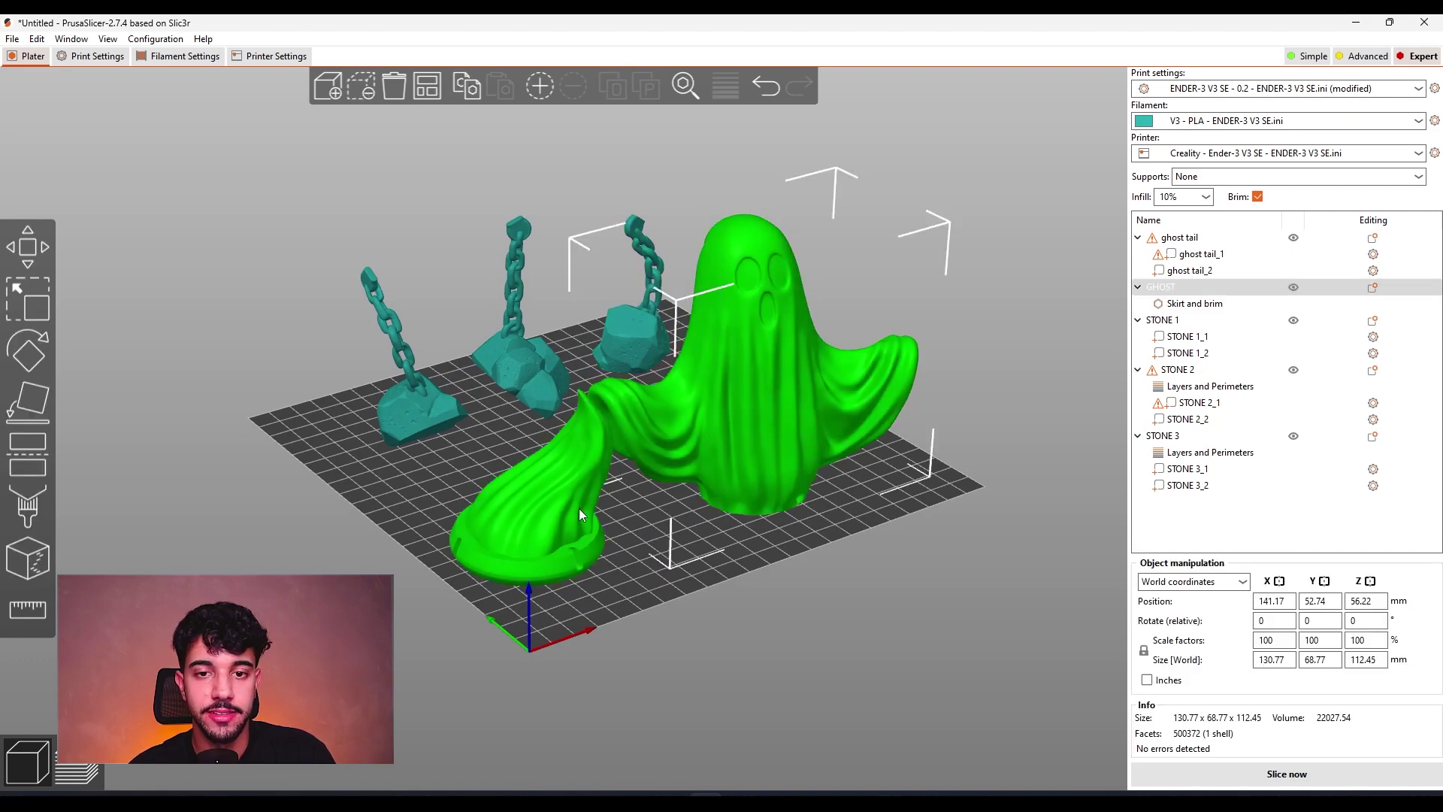
{"action": "left_click", "coordinate": [564, 509]}
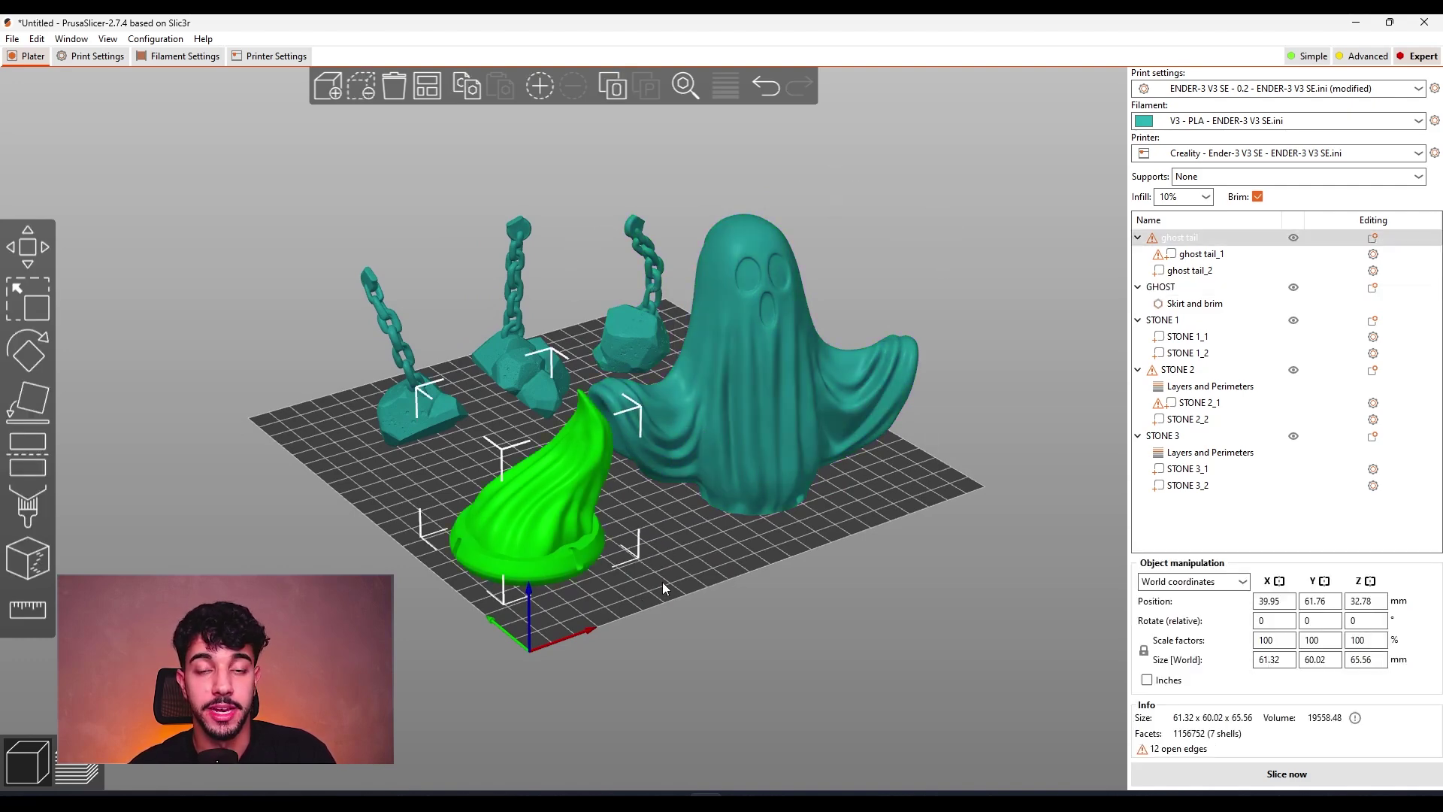
{"action": "left_click", "coordinate": [670, 578]}
{"action": "key", "text": "ctrl+r"}
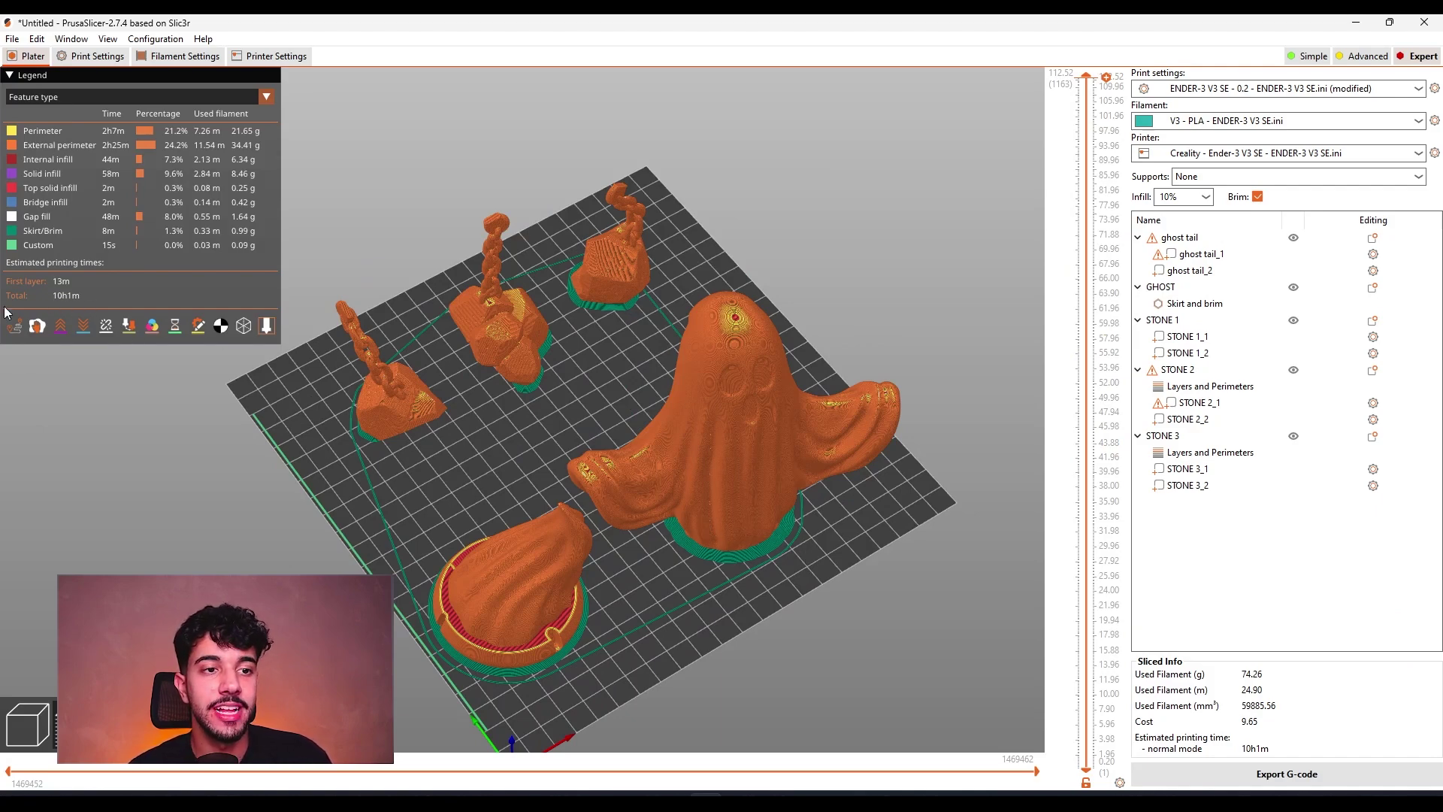
Step: Inspect the sliced preview of all models from above and from underneath, including the brims around their bases
{"action": "mouse_move", "coordinate": [824, 595]}
{"action": "left_mouse_down"}
{"action": "mouse_move", "coordinate": [804, 575]}
{"action": "mouse_move", "coordinate": [818, 580]}
{"action": "left_mouse_up"}
{"action": "scroll", "coordinate": [786, 580], "scroll_direction": "up", "scroll_amount": 10}
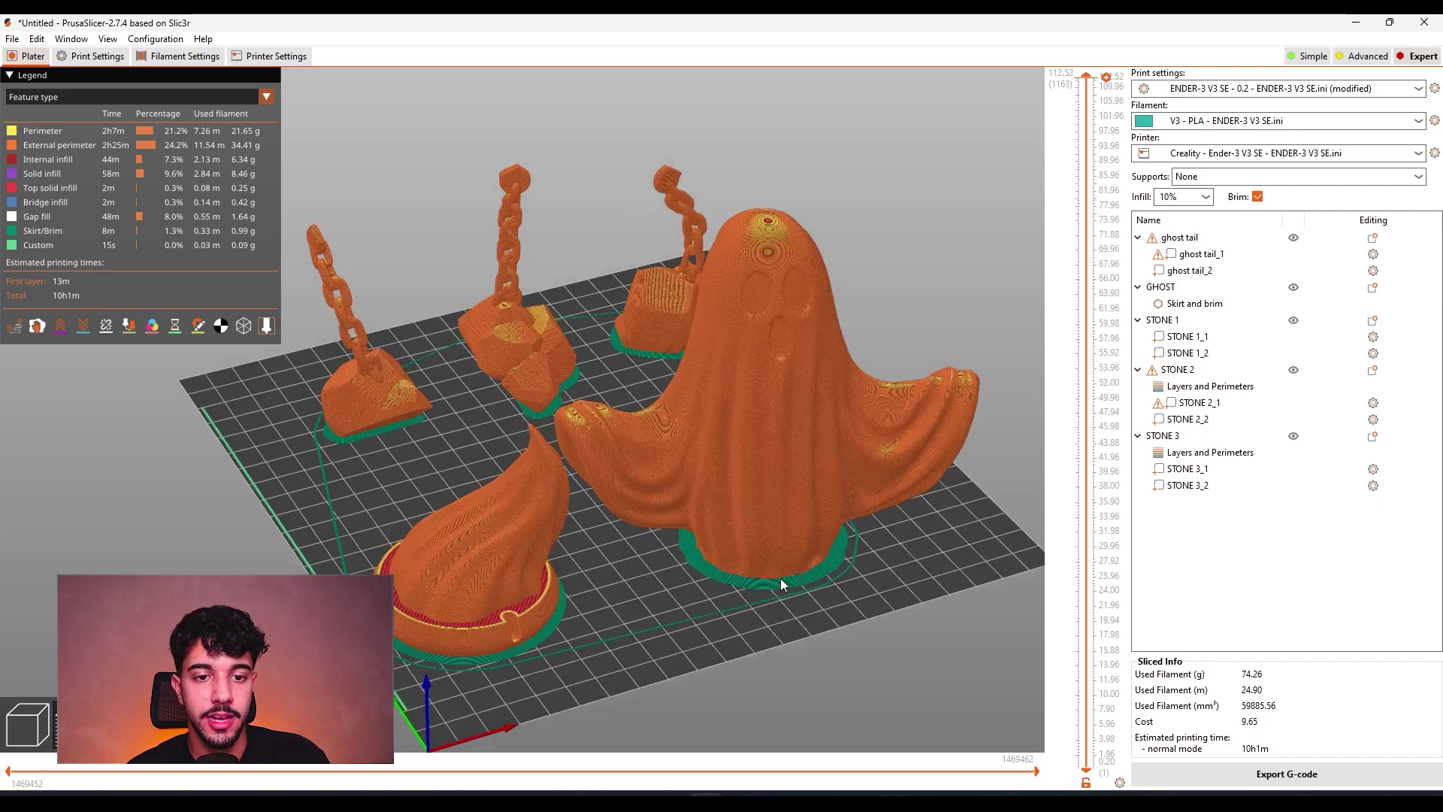
{"action": "scroll", "coordinate": [677, 446], "scroll_direction": "up", "scroll_amount": 3}
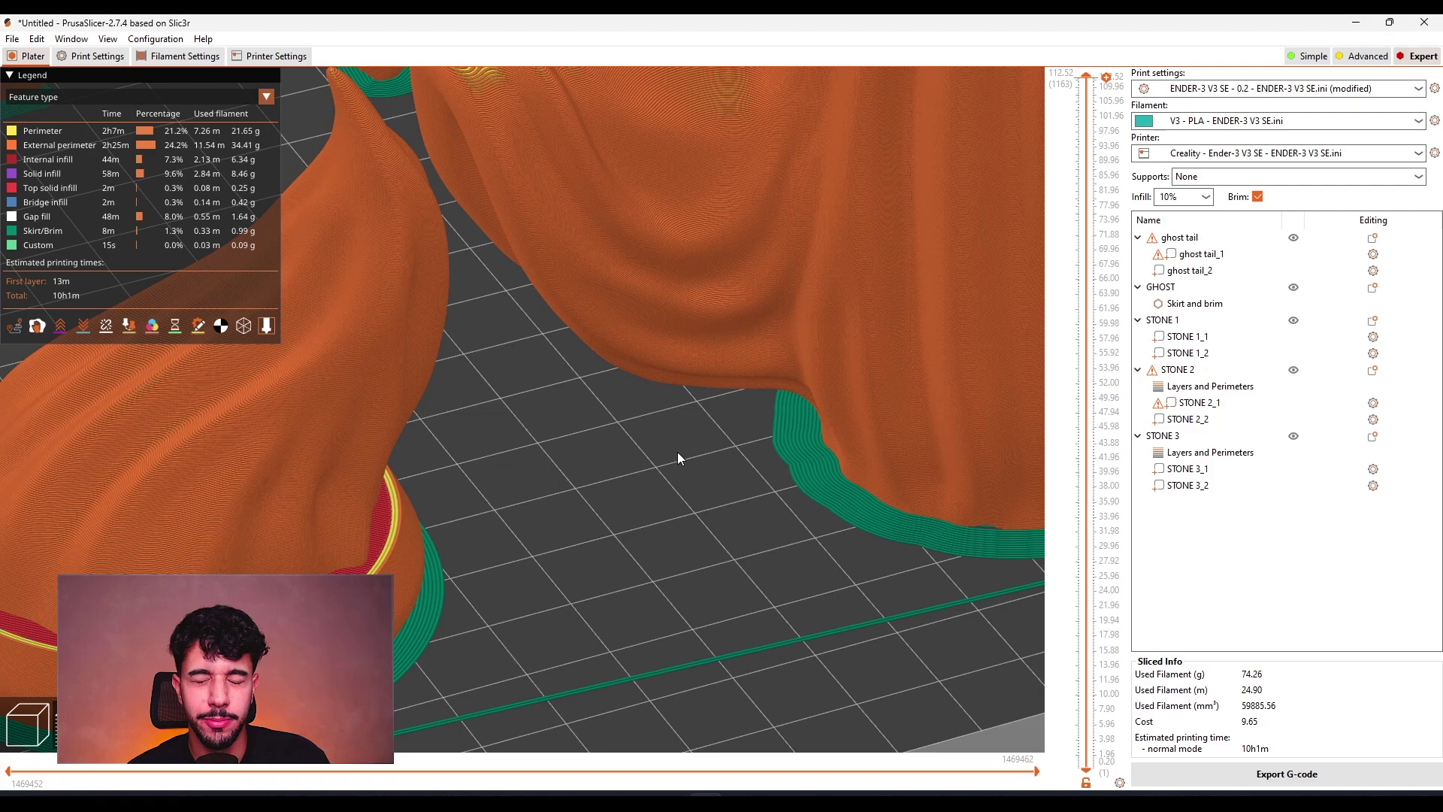
{"action": "scroll", "coordinate": [404, 634], "scroll_direction": "down", "scroll_amount": 6}
{"action": "left_click_drag", "start_coordinate": [452, 557], "coordinate": [679, 449]}
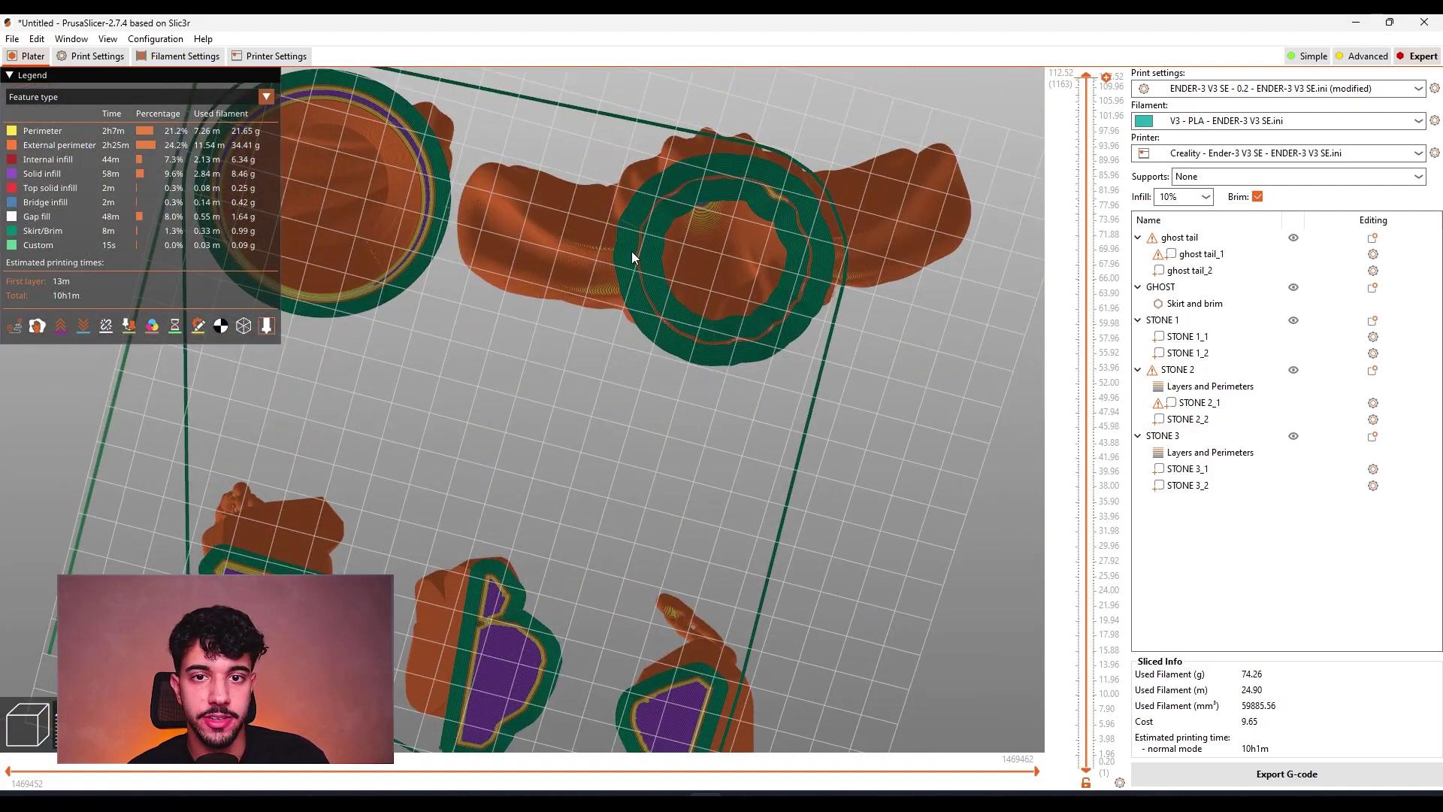
{"action": "left_click_drag", "start_coordinate": [405, 287], "coordinate": [602, 497]}
{"action": "scroll", "coordinate": [548, 371], "scroll_direction": "up", "scroll_amount": 5}
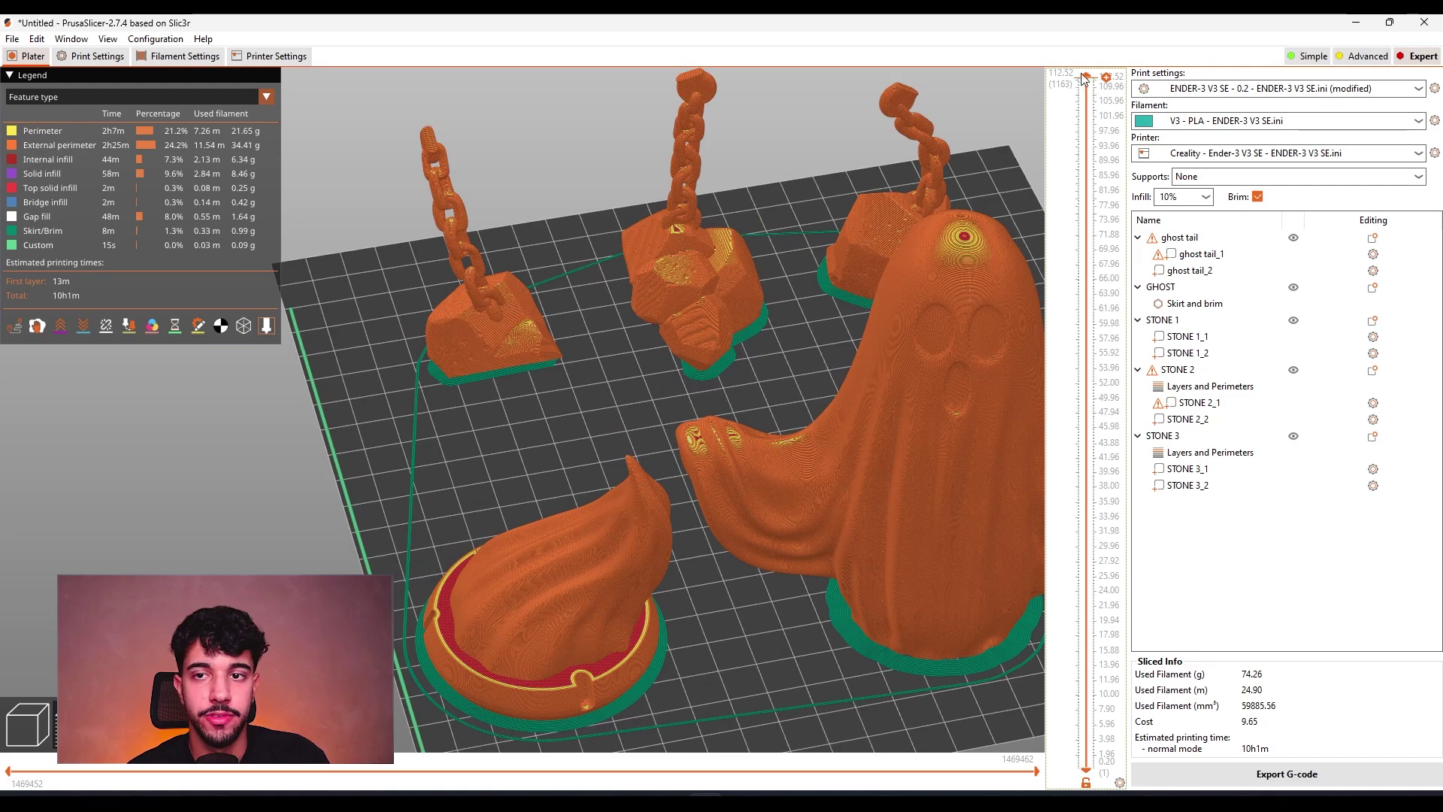
Step: Cut the layer preview down to 52.84 mm and compare the perimeters inside the STONE 2 chain with the neighbouring stone's chain
{"action": "left_click_drag", "start_coordinate": [1088, 77], "coordinate": [1107, 381]}
{"action": "scroll", "coordinate": [541, 288], "scroll_direction": "up", "scroll_amount": 5}
{"action": "scroll", "coordinate": [453, 378], "scroll_direction": "down", "scroll_amount": 2}
{"action": "scroll", "coordinate": [454, 378], "scroll_direction": "up", "scroll_amount": 2}
{"action": "scroll", "coordinate": [451, 365], "scroll_direction": "up", "scroll_amount": 2}
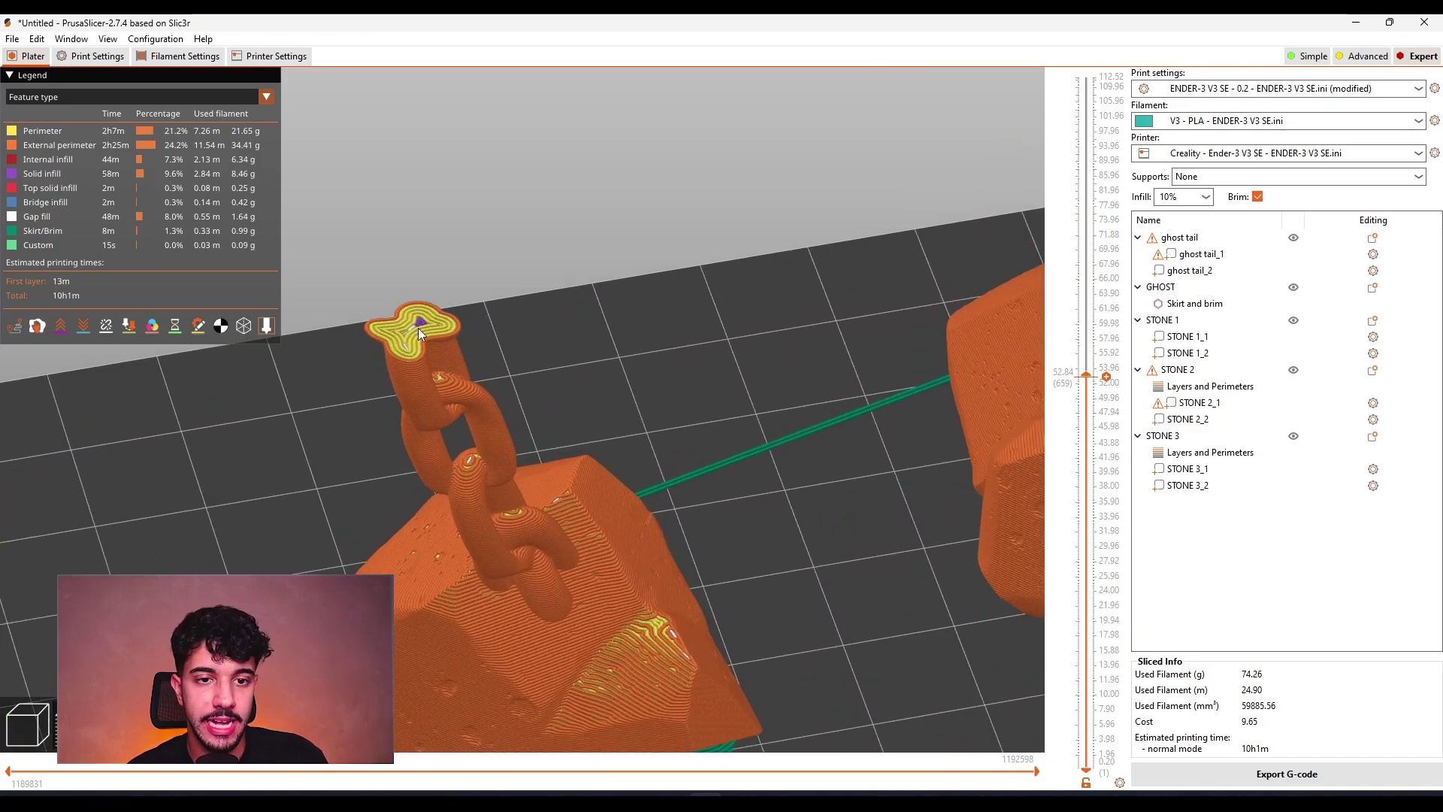
{"action": "scroll", "coordinate": [526, 324], "scroll_direction": "down", "scroll_amount": 1}
{"action": "scroll", "coordinate": [738, 314], "scroll_direction": "down", "scroll_amount": 2}
{"action": "left_click_drag", "start_coordinate": [738, 314], "coordinate": [697, 314]}
{"action": "scroll", "coordinate": [711, 295], "scroll_direction": "up", "scroll_amount": 3}
{"action": "scroll", "coordinate": [819, 230], "scroll_direction": "up", "scroll_amount": 2}
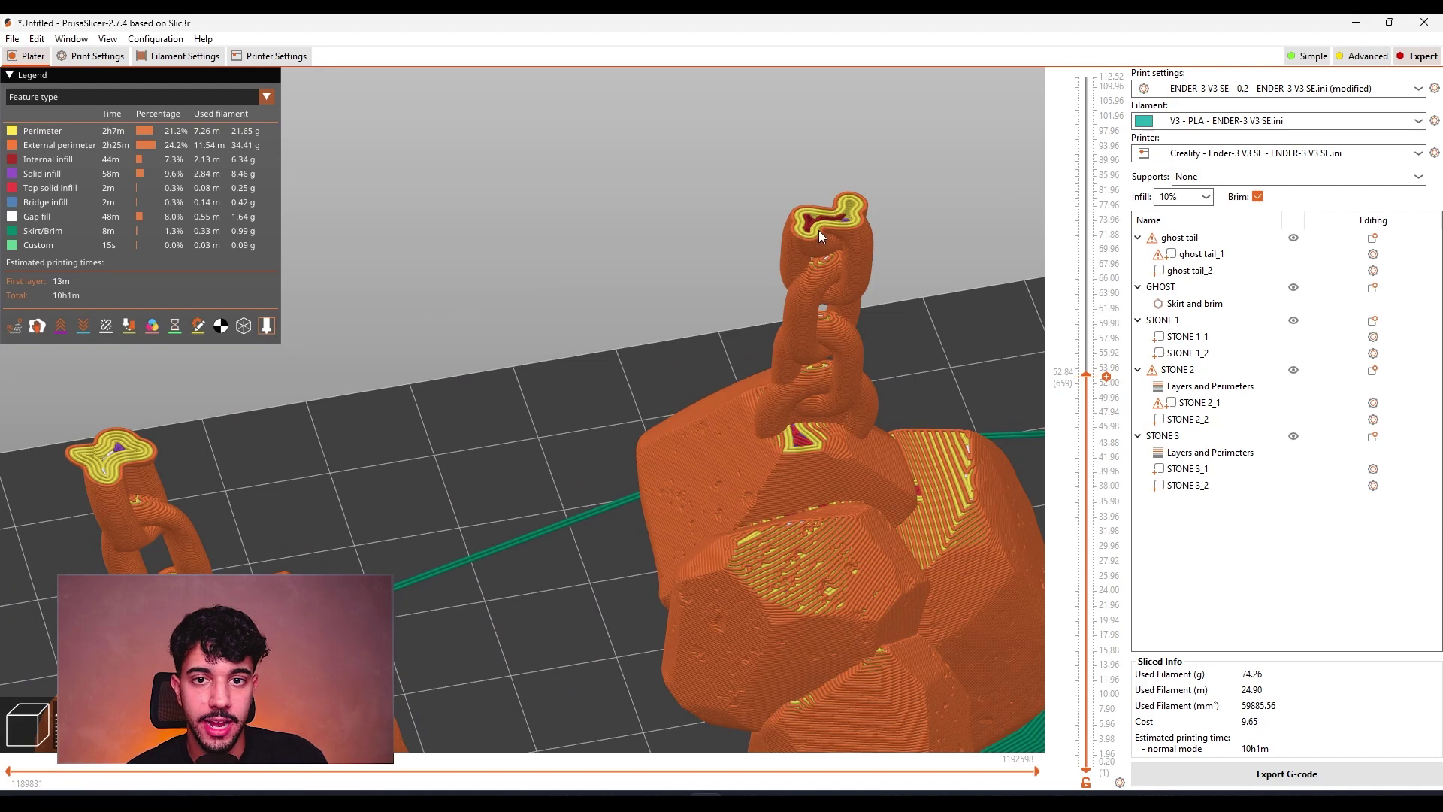
{"action": "left_click_drag", "start_coordinate": [818, 230], "coordinate": [819, 255]}
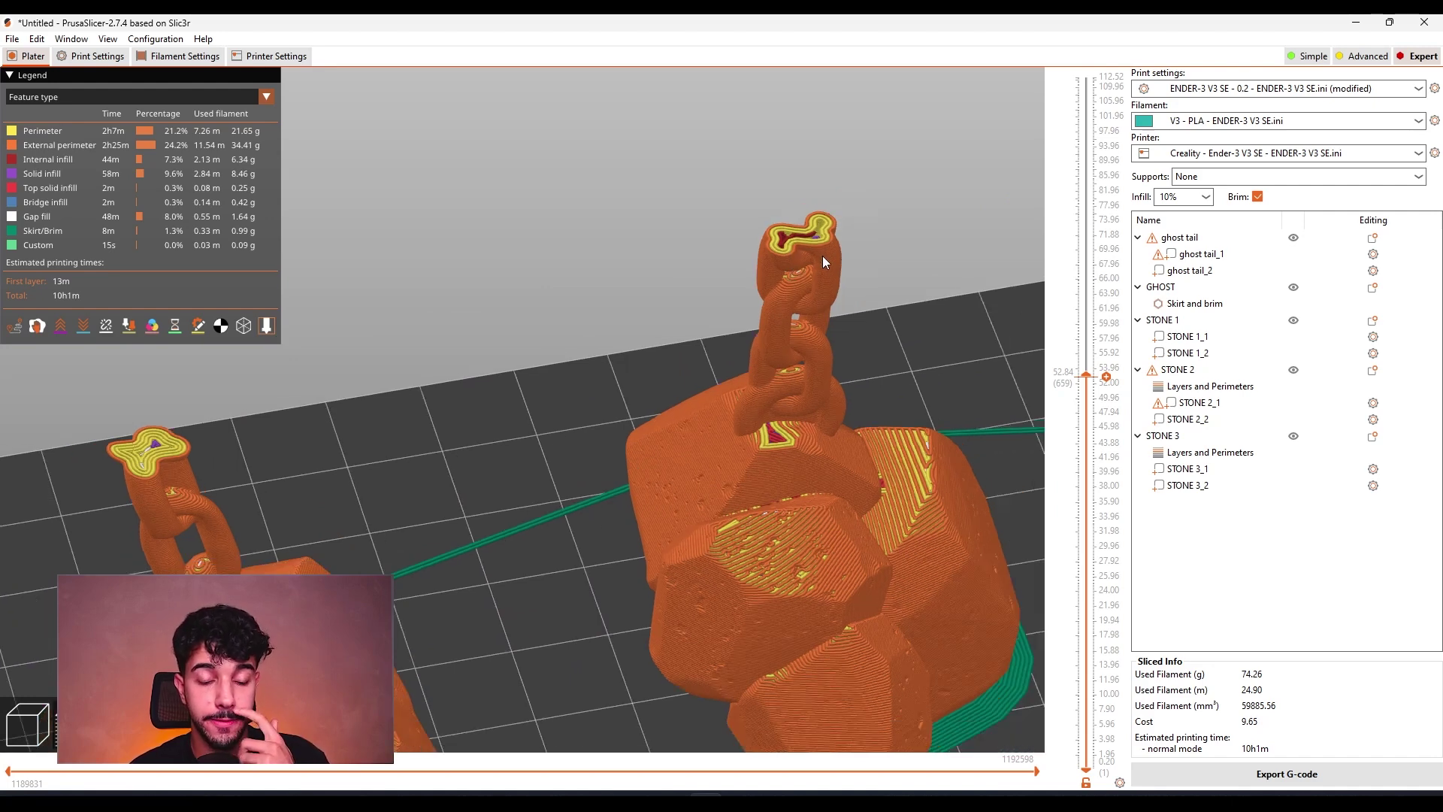
{"action": "scroll", "coordinate": [150, 494], "scroll_direction": "down", "scroll_amount": 4}
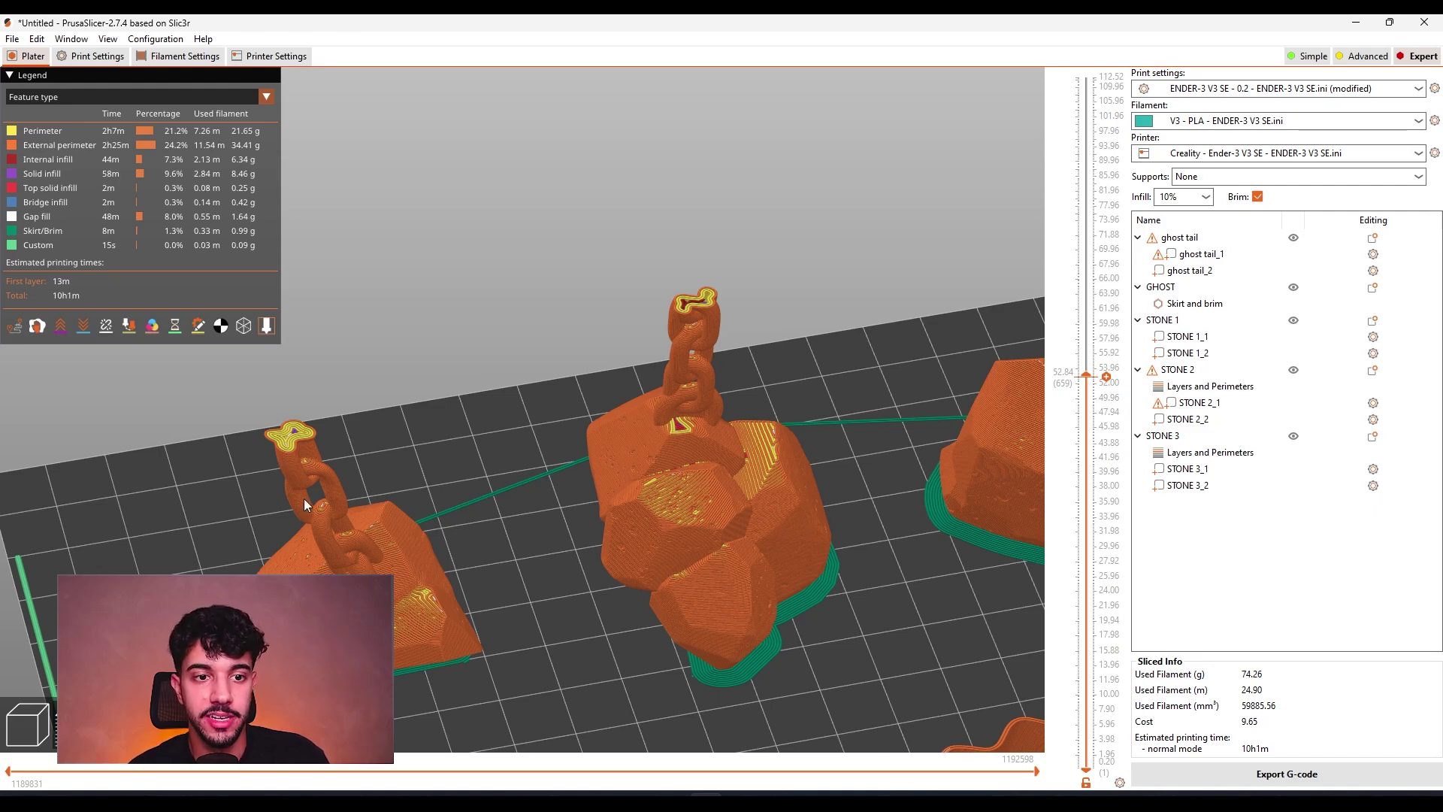
Step: Step the layer preview down to the lowest layers, then raise it to 100.36 mm to examine the layer build-up
{"action": "scroll", "coordinate": [408, 570], "scroll_direction": "down", "scroll_amount": 6}
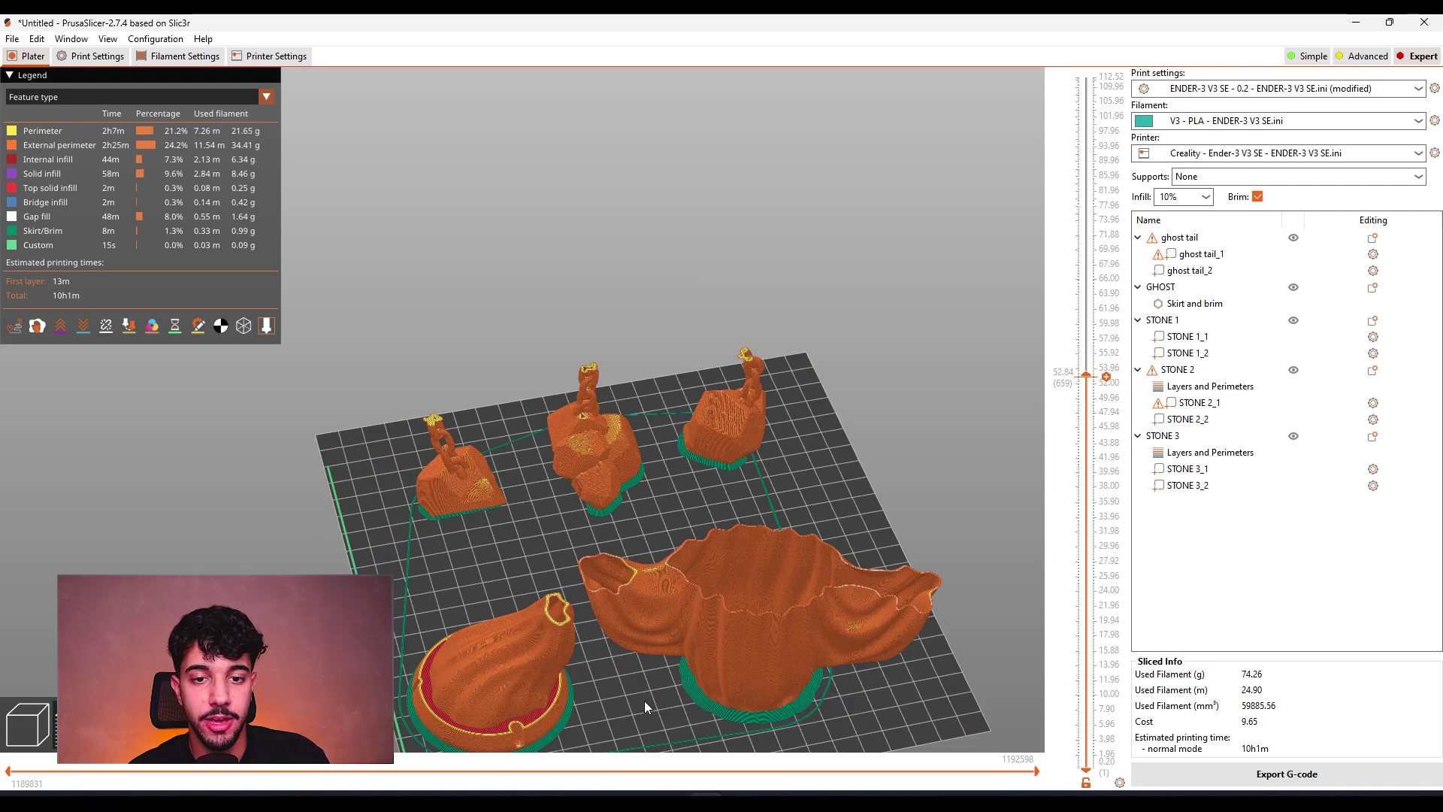
{"action": "scroll", "coordinate": [651, 688], "scroll_direction": "down", "scroll_amount": 2}
{"action": "left_click_drag", "start_coordinate": [647, 640], "coordinate": [657, 653]}
{"action": "scroll", "coordinate": [1090, 502], "scroll_direction": "down", "scroll_amount": 10}
{"action": "scroll", "coordinate": [1089, 502], "scroll_direction": "down", "scroll_amount": 20}
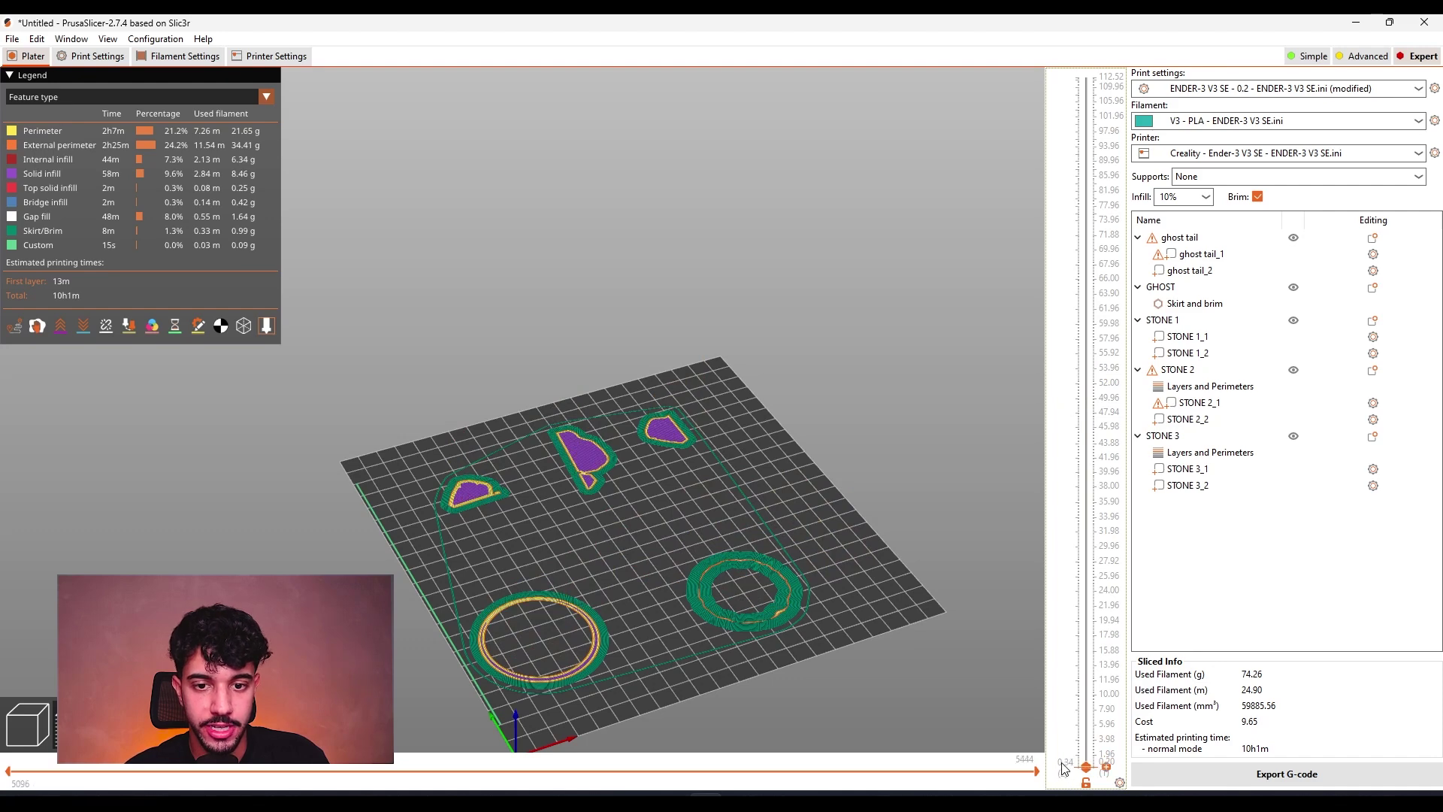
{"action": "left_click_drag", "start_coordinate": [1086, 767], "coordinate": [1024, 120]}
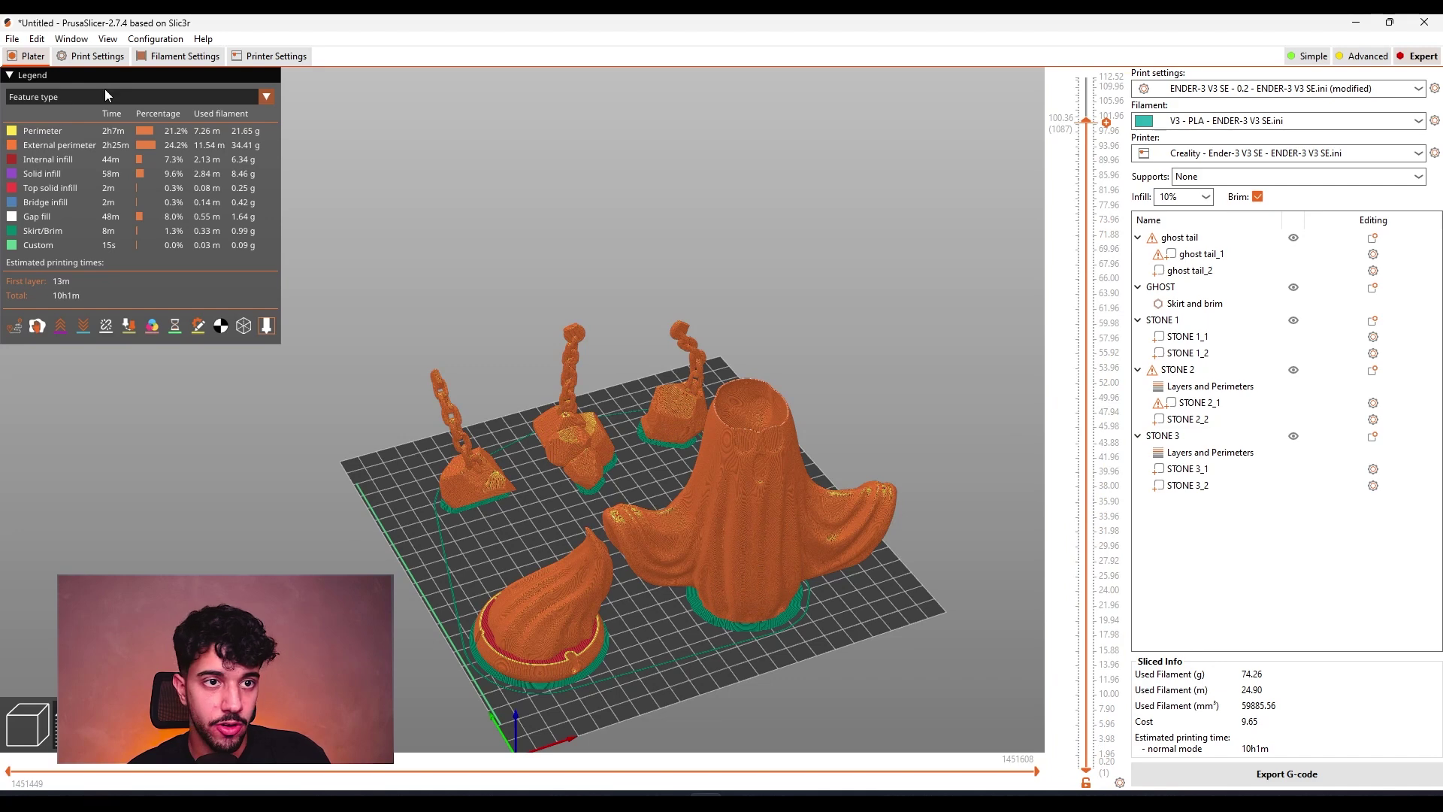
Step: Colour the sliced preview by extrusion width, then by print speed
{"action": "left_click", "coordinate": [105, 90]}
{"action": "left_click", "coordinate": [71, 147]}
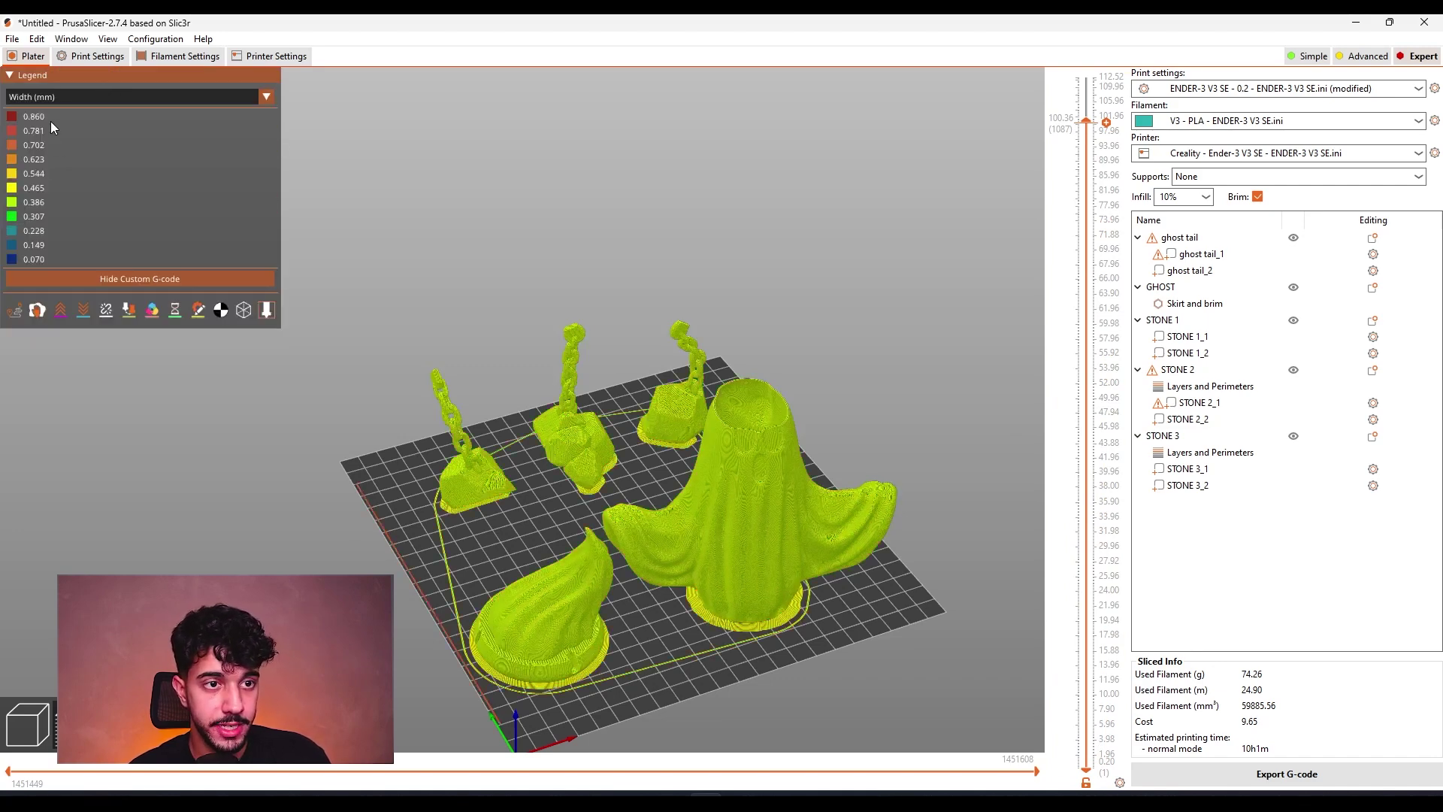
{"action": "left_click", "coordinate": [54, 98]}
{"action": "left_click", "coordinate": [60, 160]}
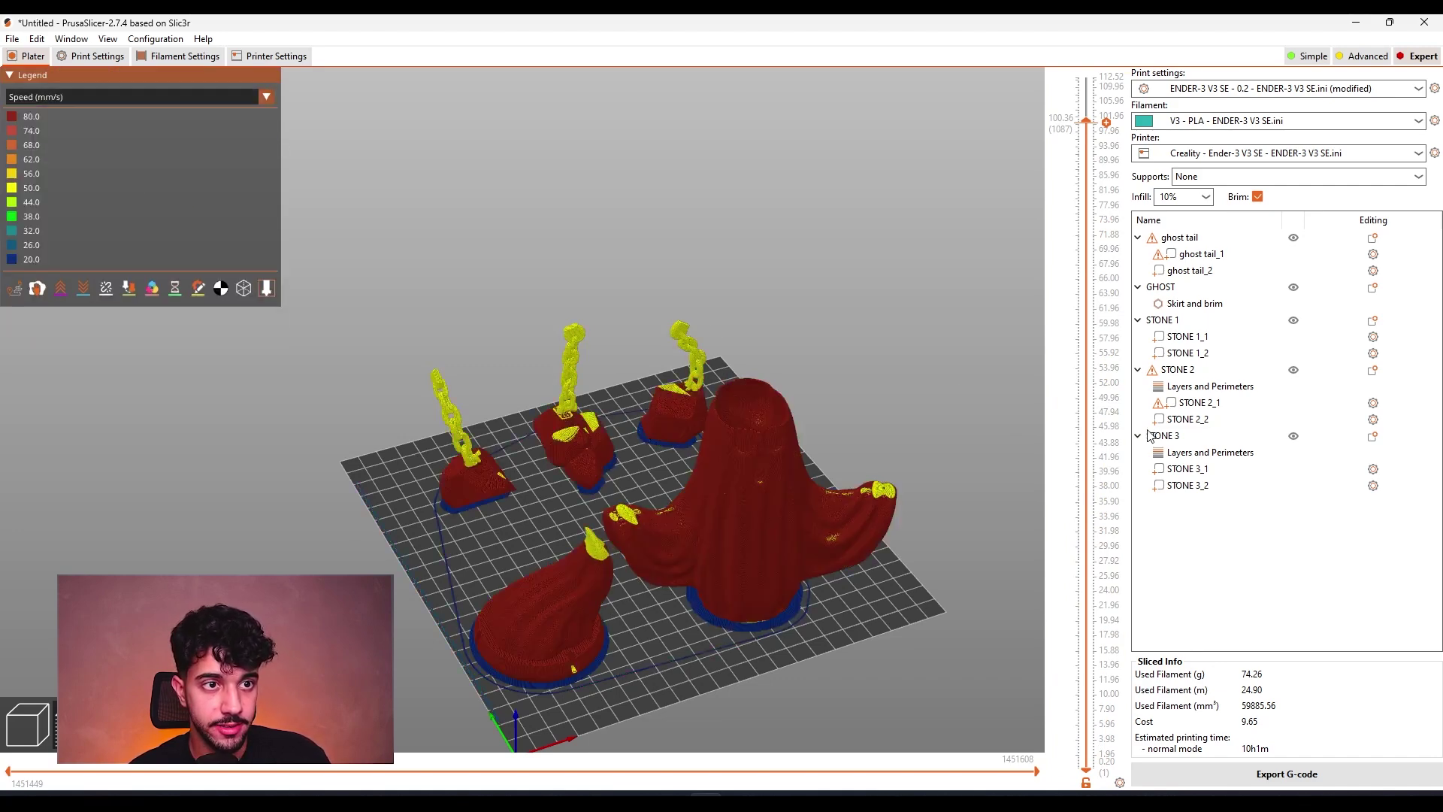
Step: Examine the print speeds on the chains, stones, tail and ghost, restoring the layer preview to its full 112.52 mm height
{"action": "scroll", "coordinate": [512, 445], "scroll_direction": "up", "scroll_amount": 10}
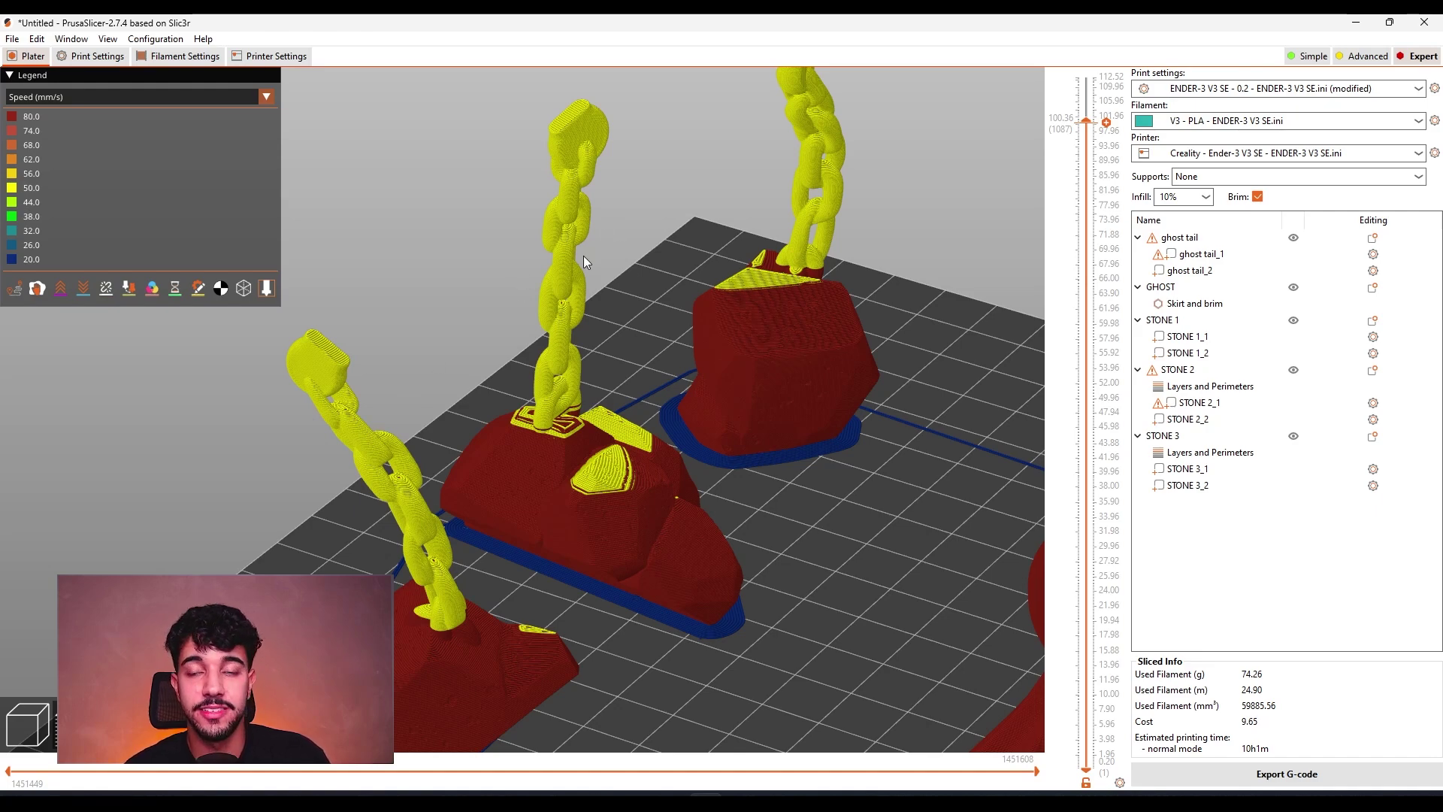
{"action": "scroll", "coordinate": [602, 316], "scroll_direction": "down", "scroll_amount": 5}
{"action": "left_click_drag", "start_coordinate": [690, 489], "coordinate": [727, 492]}
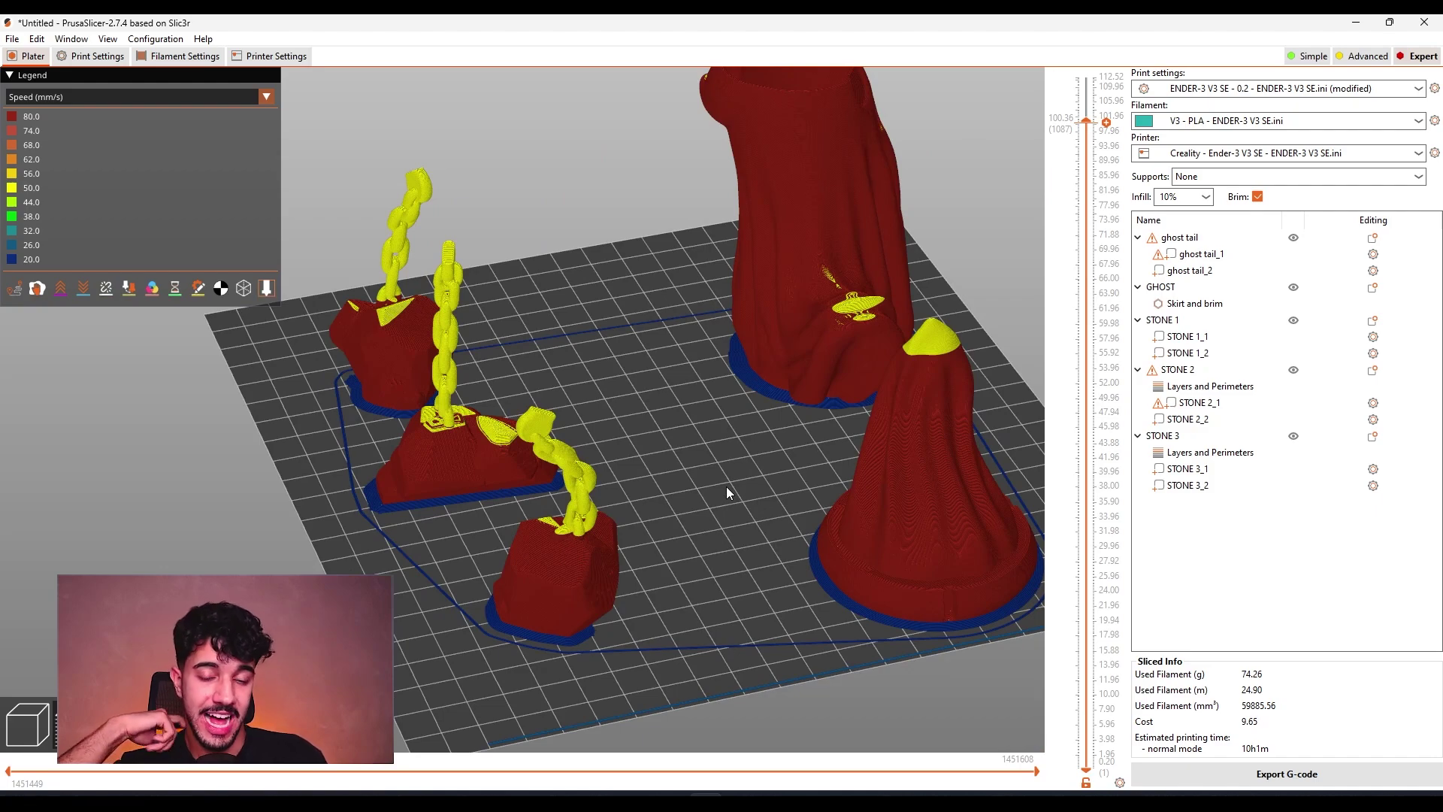
{"action": "left_click_drag", "start_coordinate": [560, 430], "coordinate": [601, 421]}
{"action": "scroll", "coordinate": [579, 454], "scroll_direction": "down", "scroll_amount": 3}
{"action": "left_click_drag", "start_coordinate": [1086, 121], "coordinate": [1087, 73]}
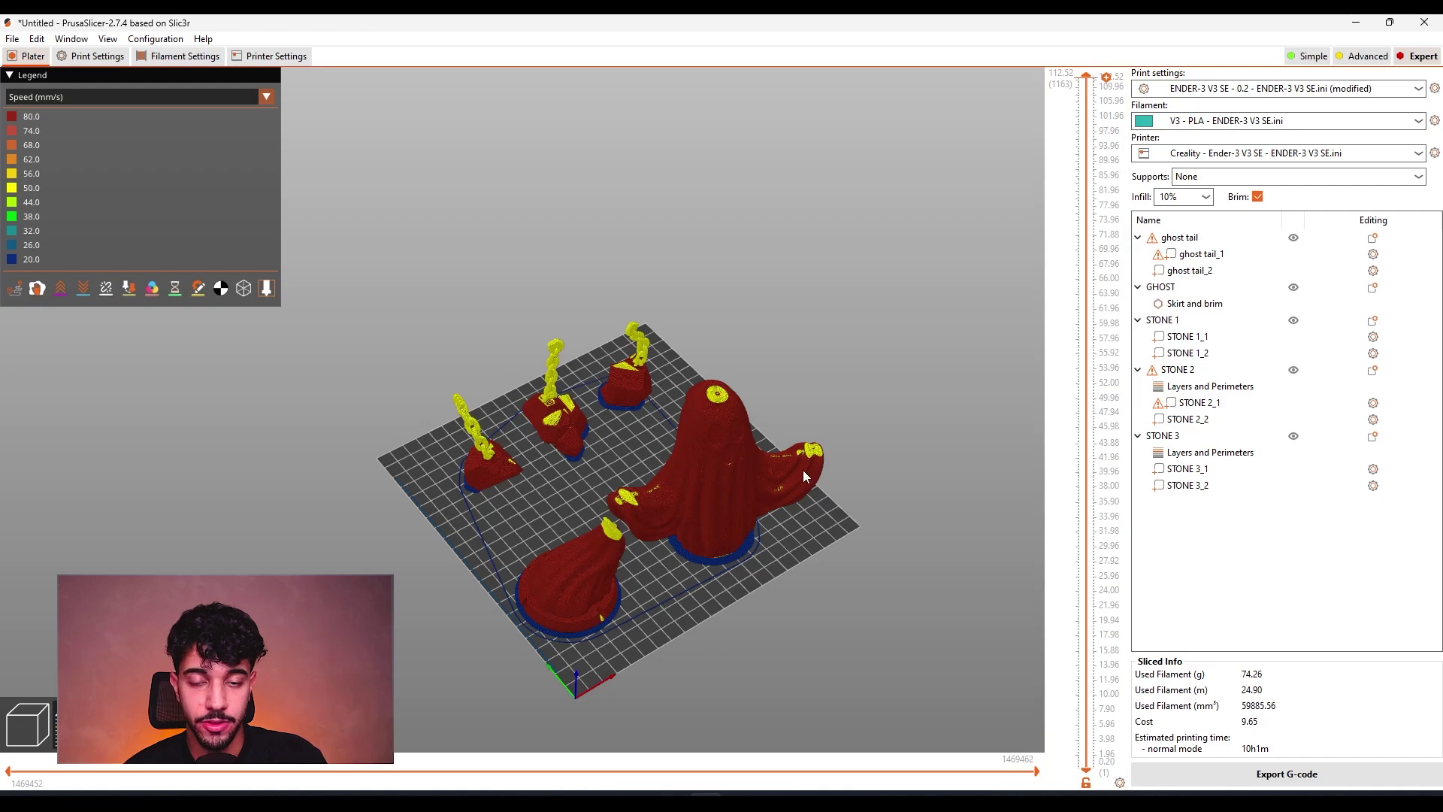
{"action": "left_click_drag", "start_coordinate": [617, 549], "coordinate": [630, 593]}
{"action": "scroll", "coordinate": [629, 579], "scroll_direction": "up", "scroll_amount": 5}
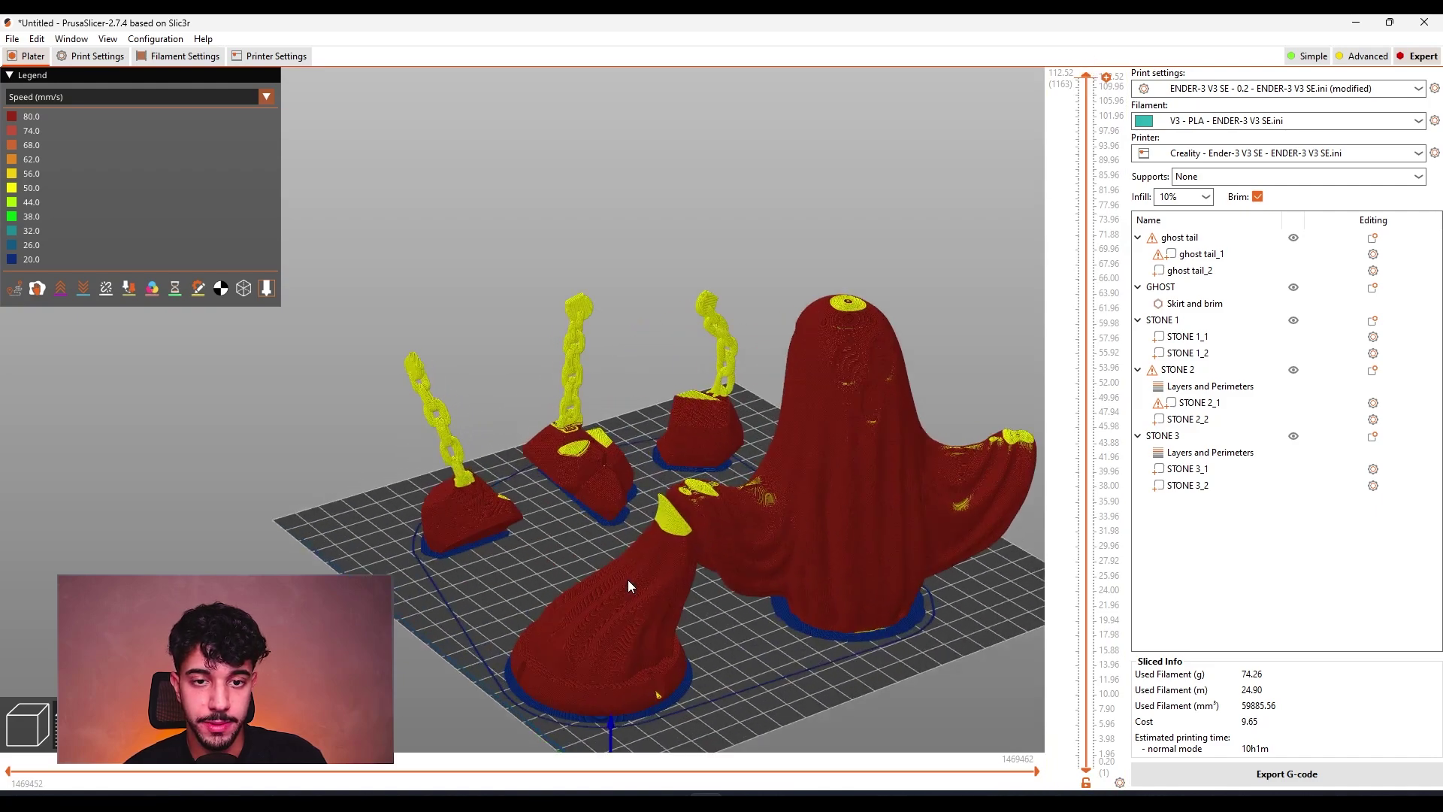
{"action": "left_click_drag", "start_coordinate": [715, 562], "coordinate": [660, 634]}
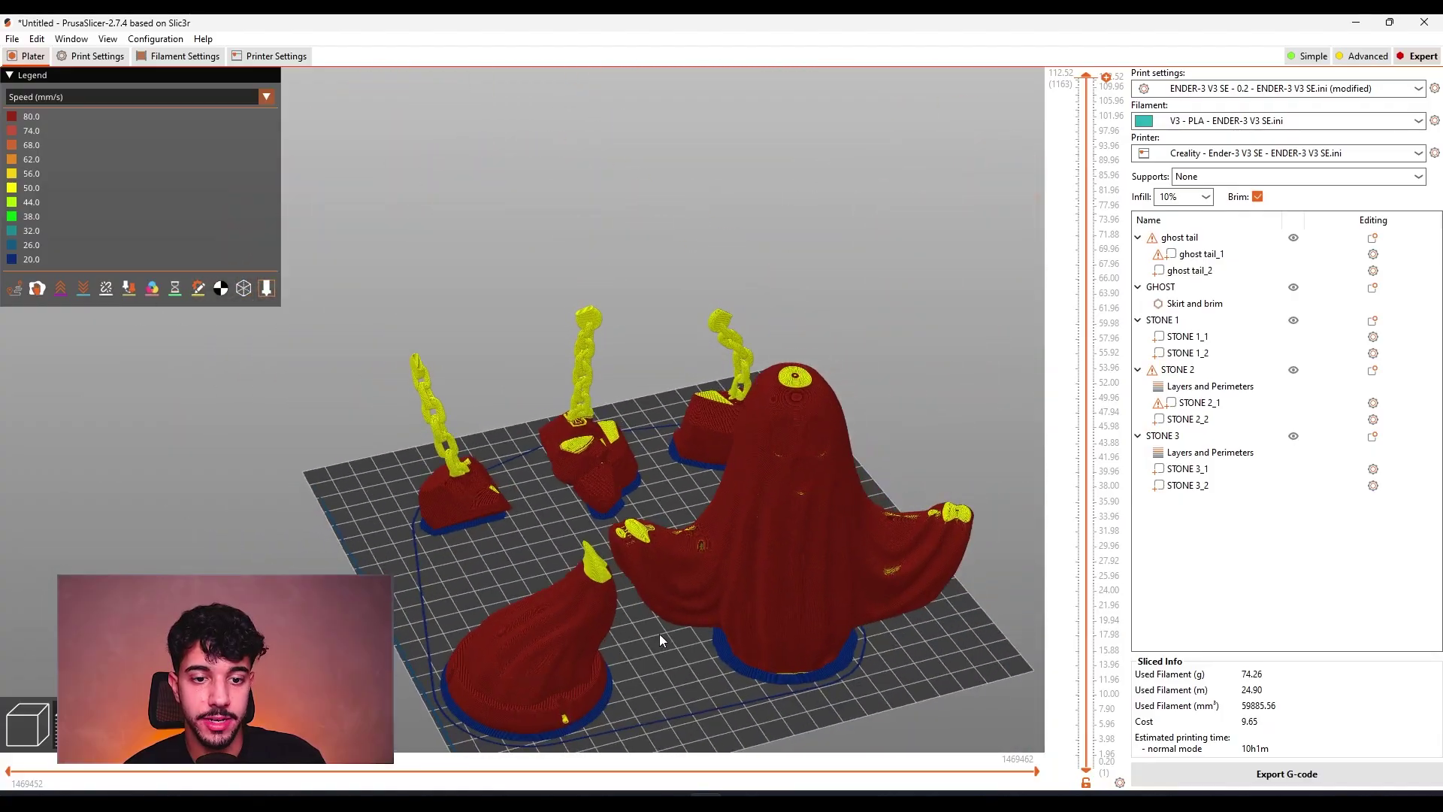